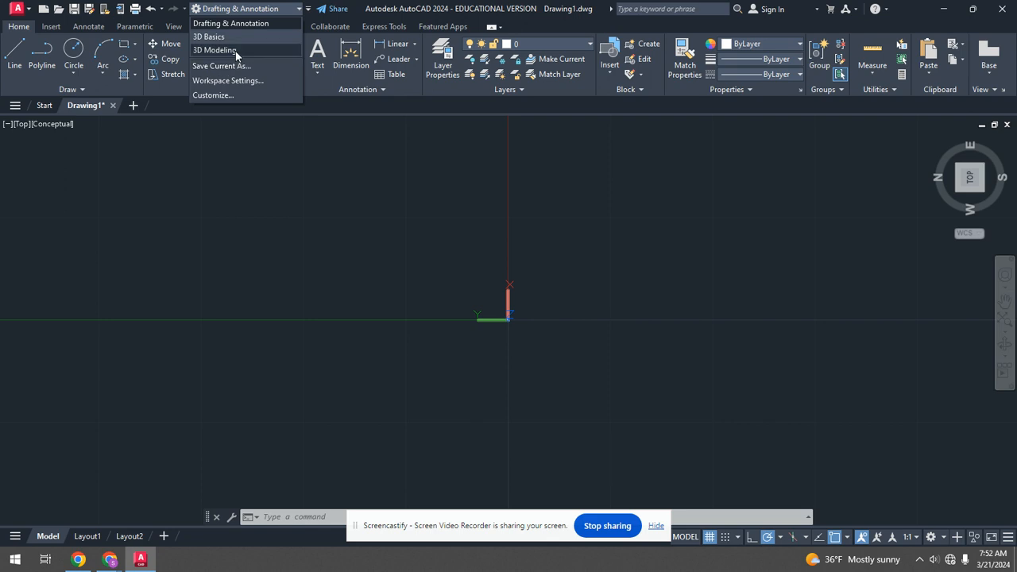
Switch the workspace to 3D Modeling and close the Activity Insights panel.
left_click(244, 12)
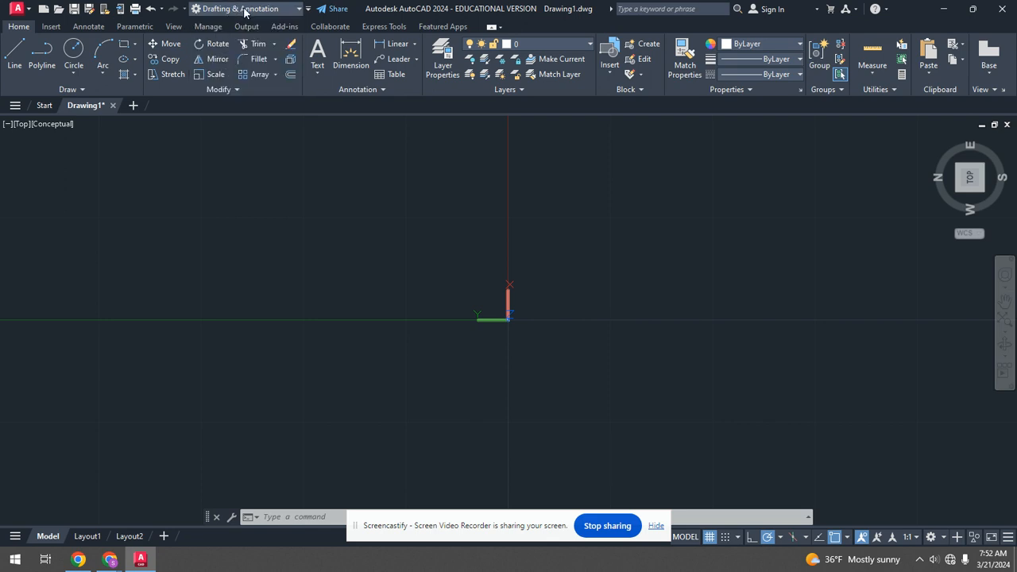
left_click(309, 10)
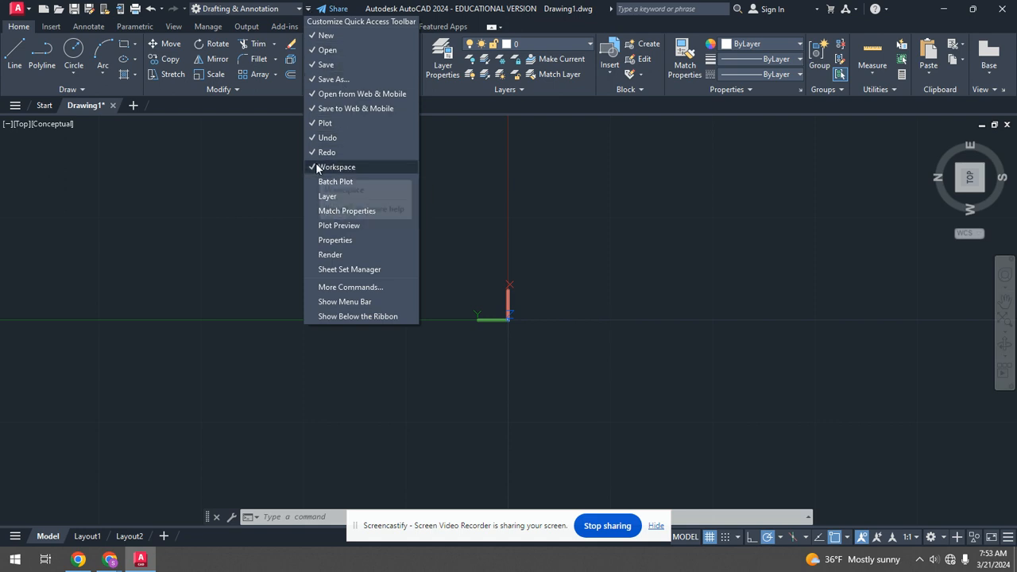
left_click(254, 8)
left_click(254, 8)
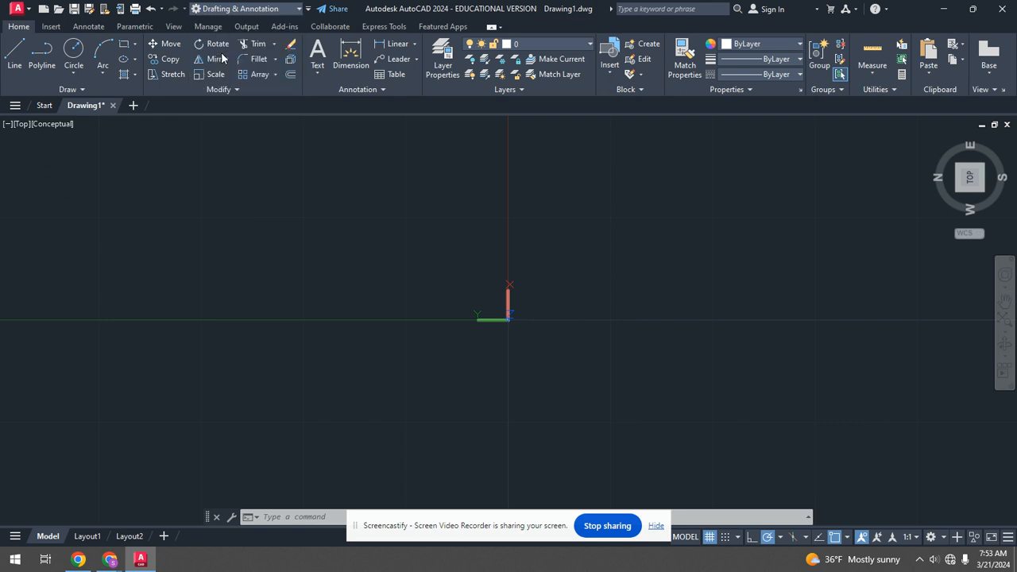
left_click(220, 52)
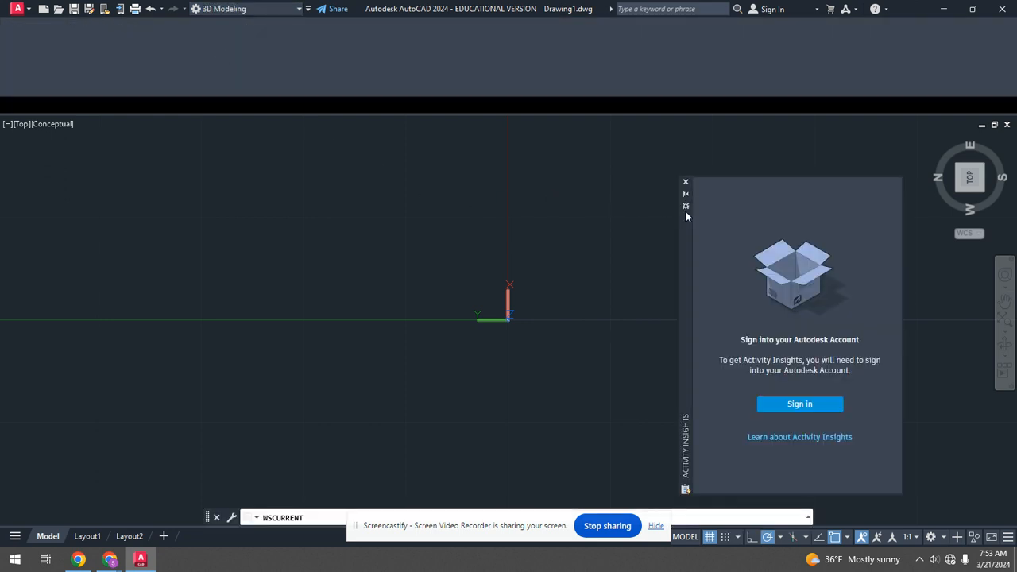
left_click(685, 184)
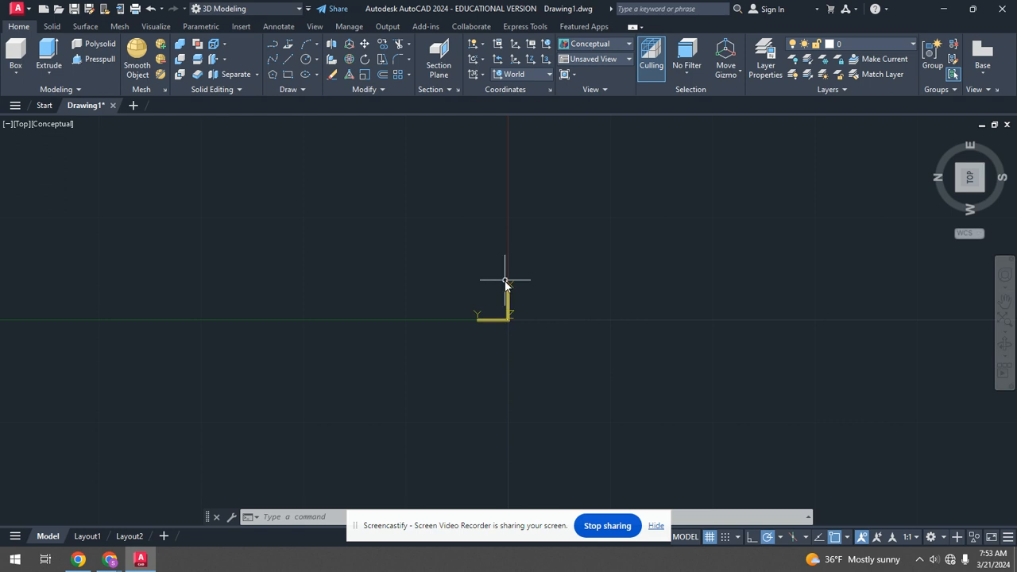
Create a cylinder with radius 2 and height 2.5 in the drawing area.
middle_click_drag(449, 258, 425, 172, "shift")
middle_click_drag(430, 256, 508, 182)
middle_click_drag(494, 306, 512, 283, "shift")
scroll(511, 286, "down", 3)
scroll(474, 177, "up", 4)
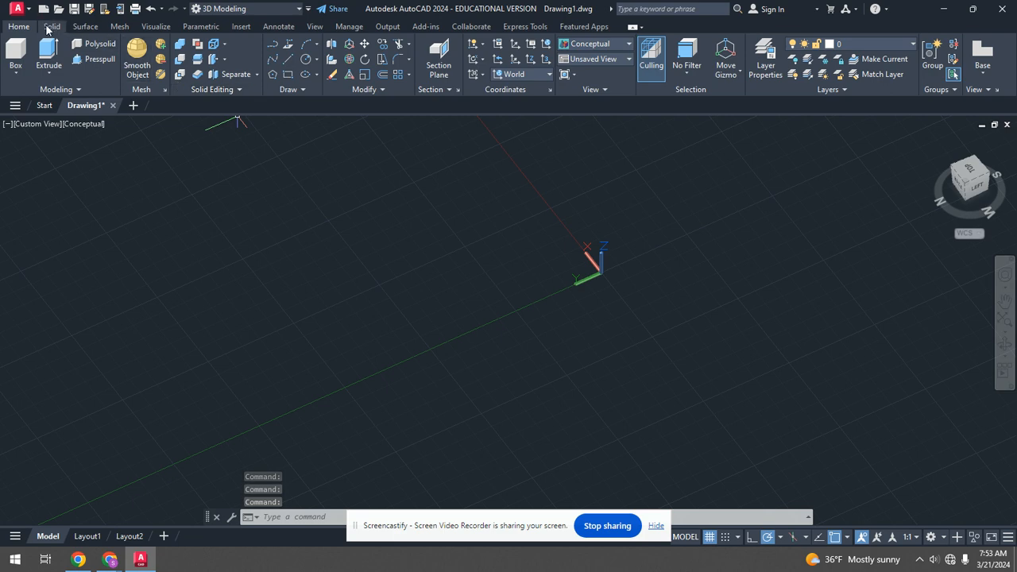
left_click(52, 27)
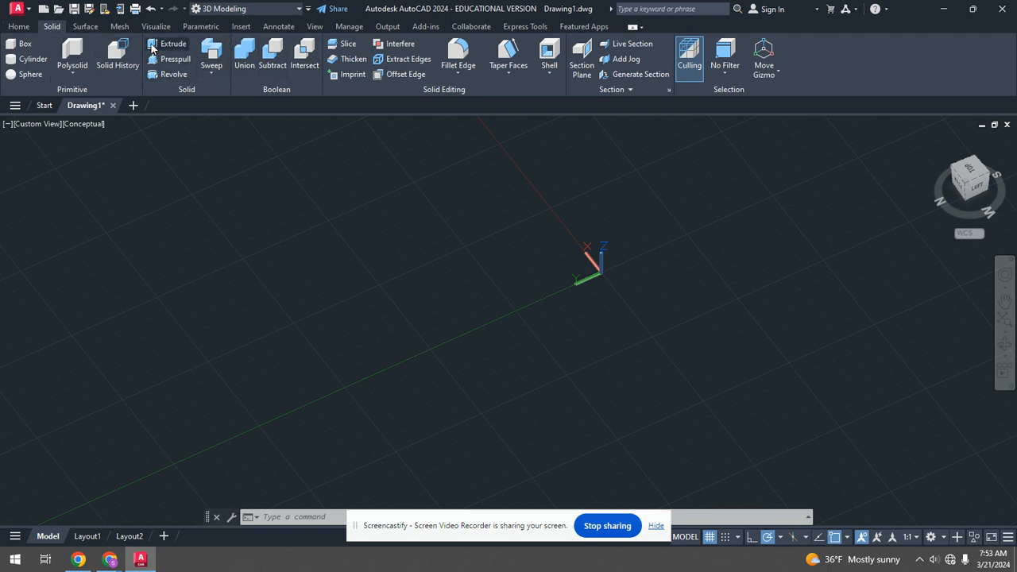
left_click(24, 60)
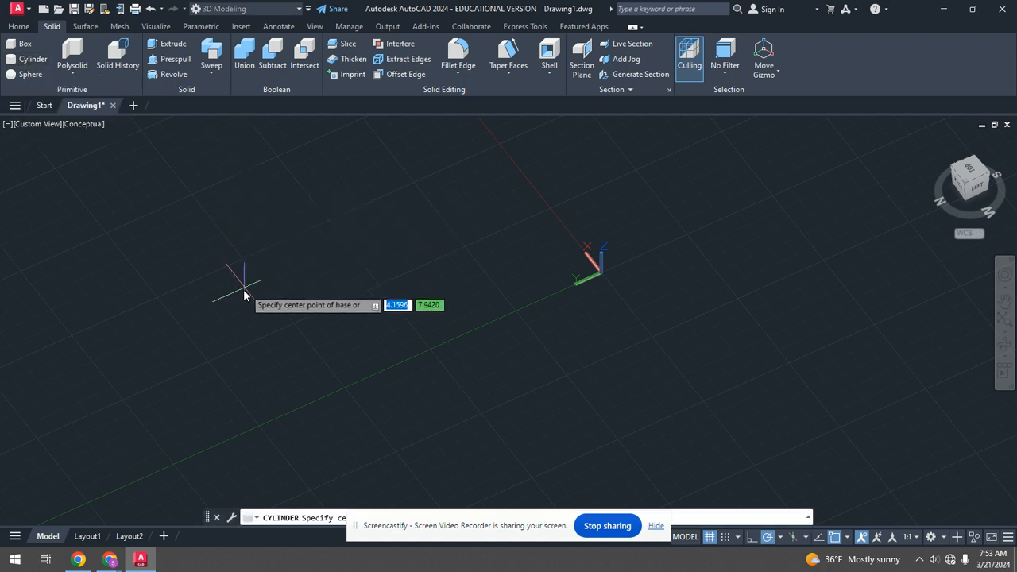
left_click(227, 259)
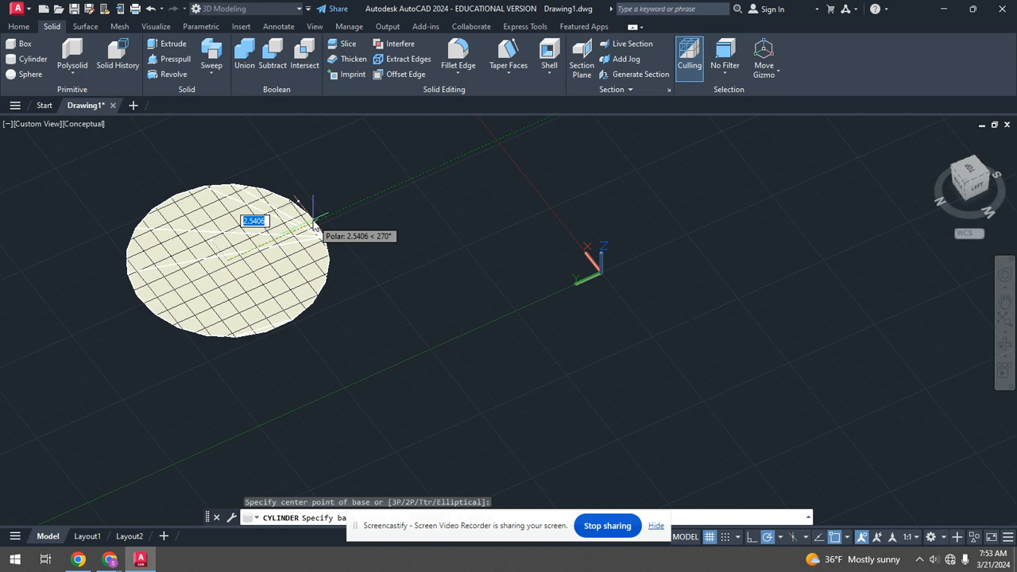
type("2")
key("Return")
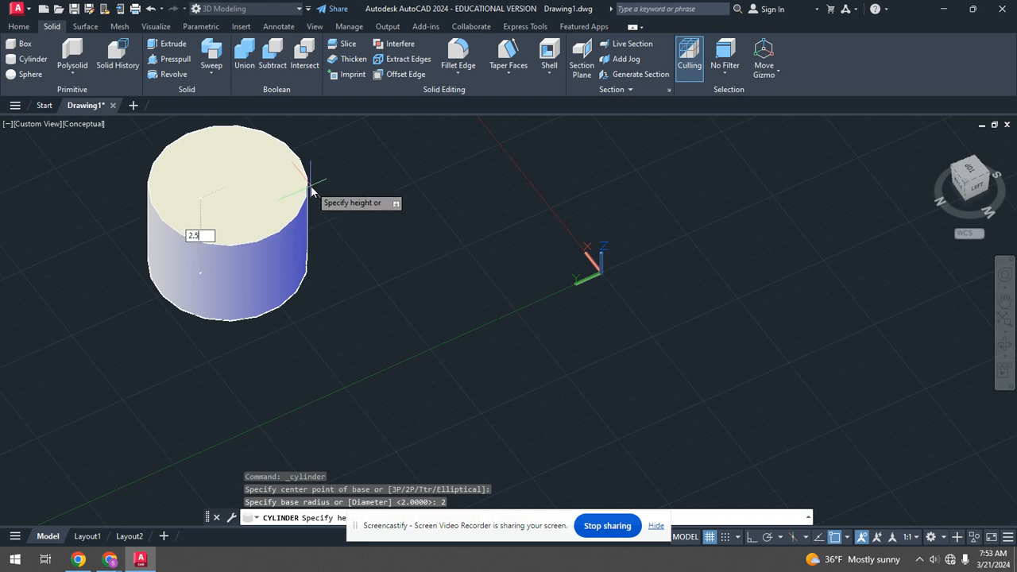
key("Return")
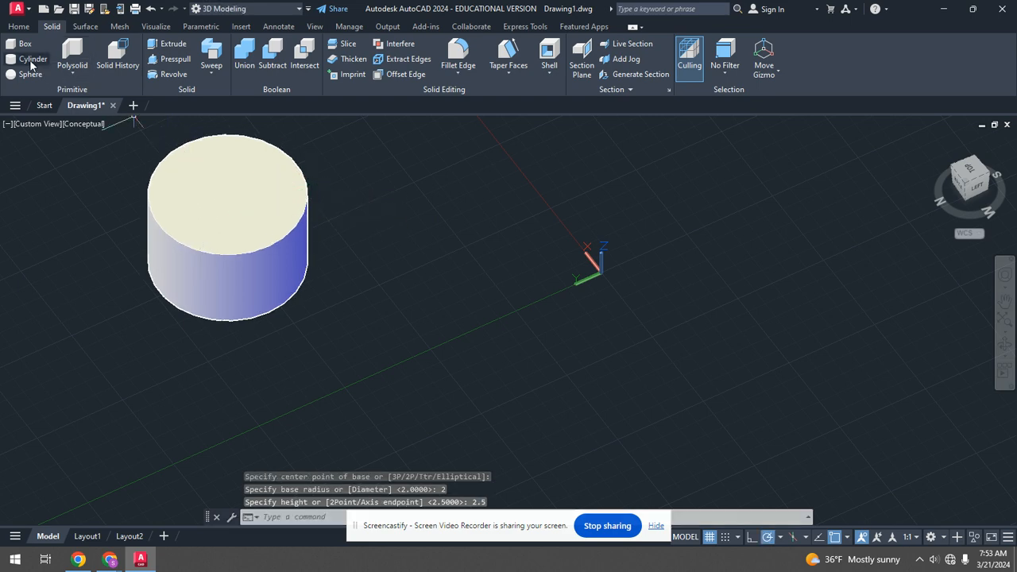
Create a second cylinder centred on the first cylinder's top face with radius 1.8 and height 2.3.
left_click(27, 60)
scroll(96, 159, "up", 3)
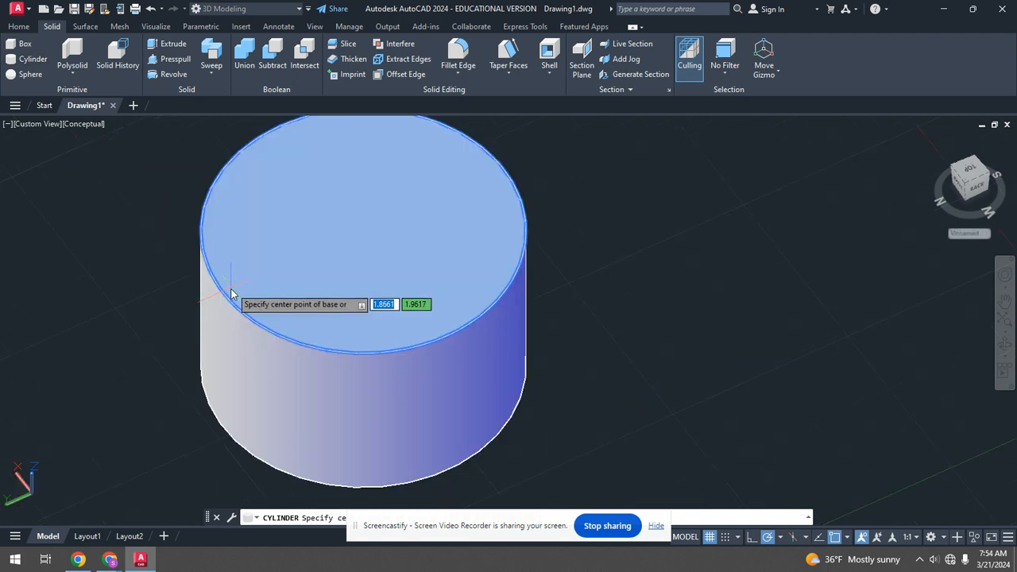
left_click(363, 229)
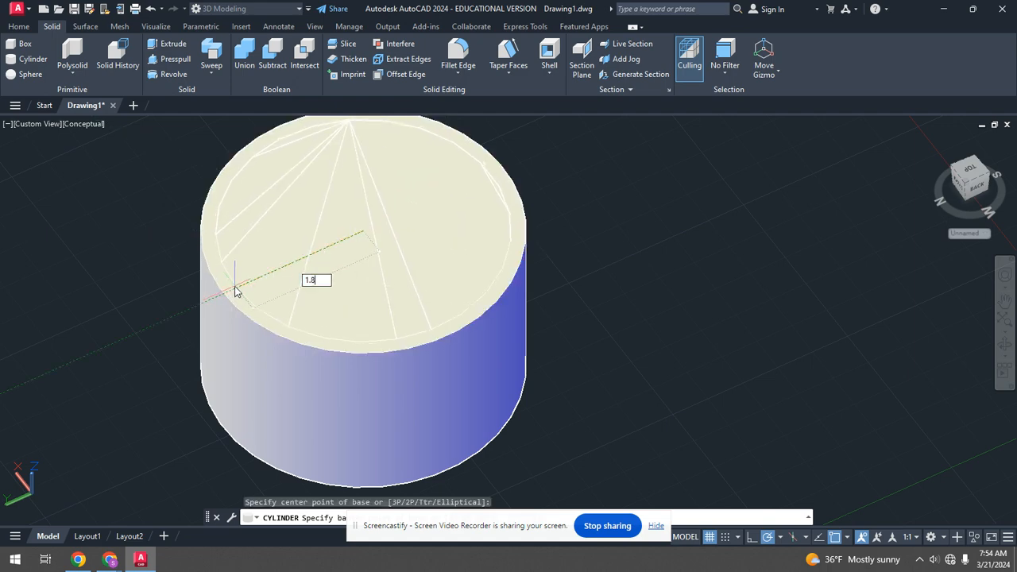
key("Return")
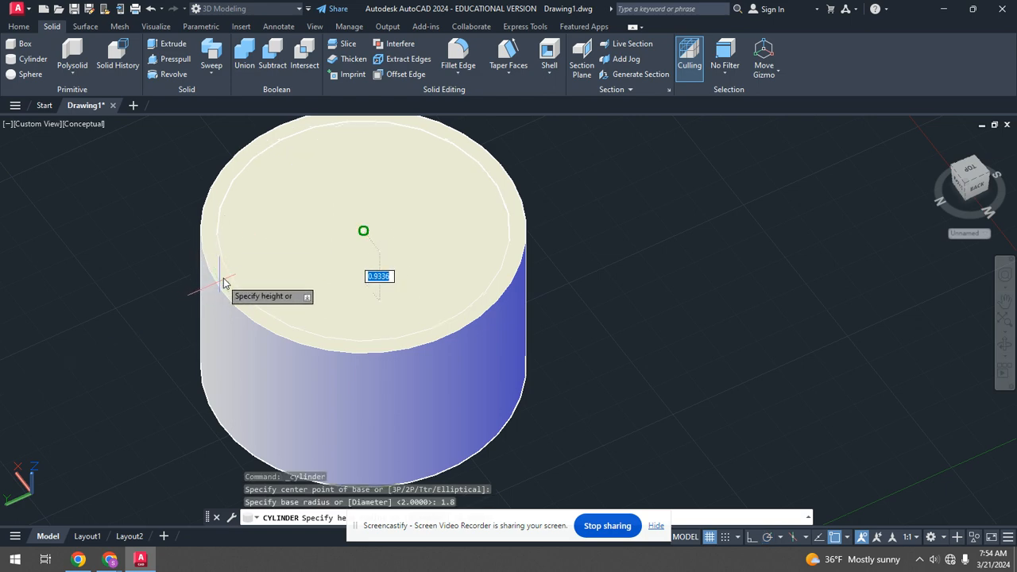
middle_click_drag(296, 345, 329, 251, "shift")
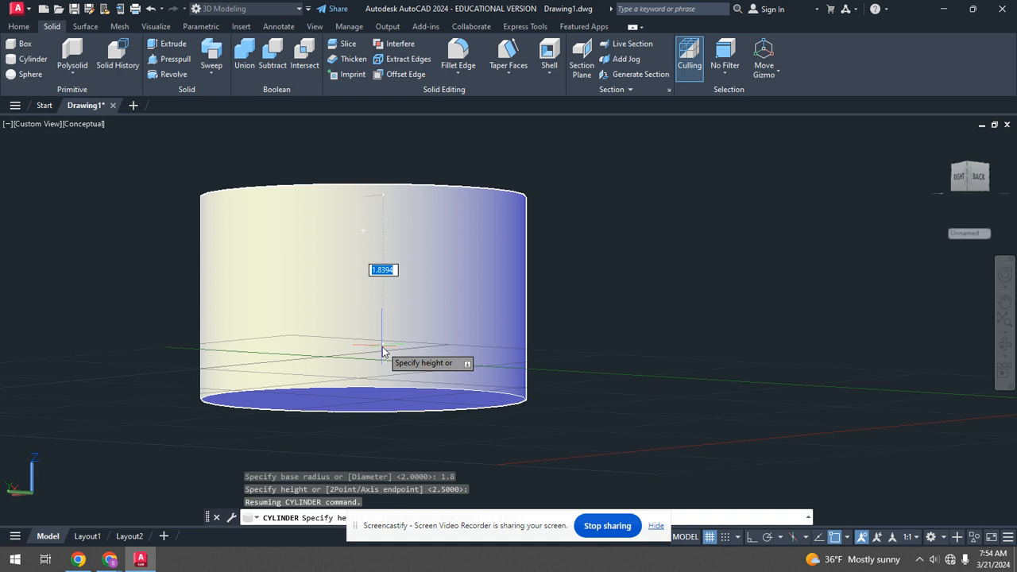
type("2.3")
key("Return")
Subtract the inner cylinder from the outer cylinder to hollow it into a cup.
mouse_move(368, 334)
middle_mouse_down("shift")
mouse_move(380, 344)
mouse_move(358, 318)
middle_mouse_up("shift")
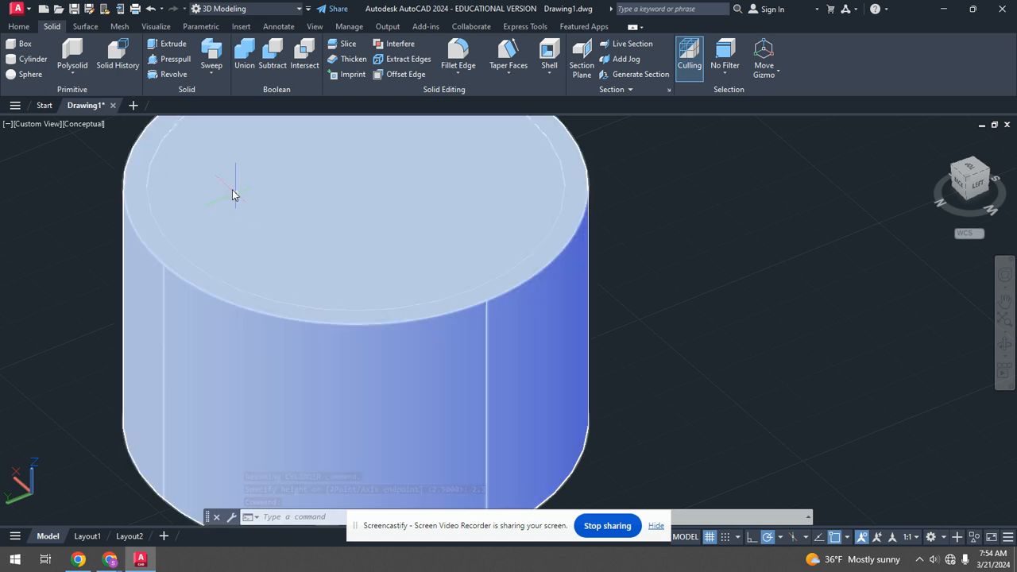
left_click(276, 50)
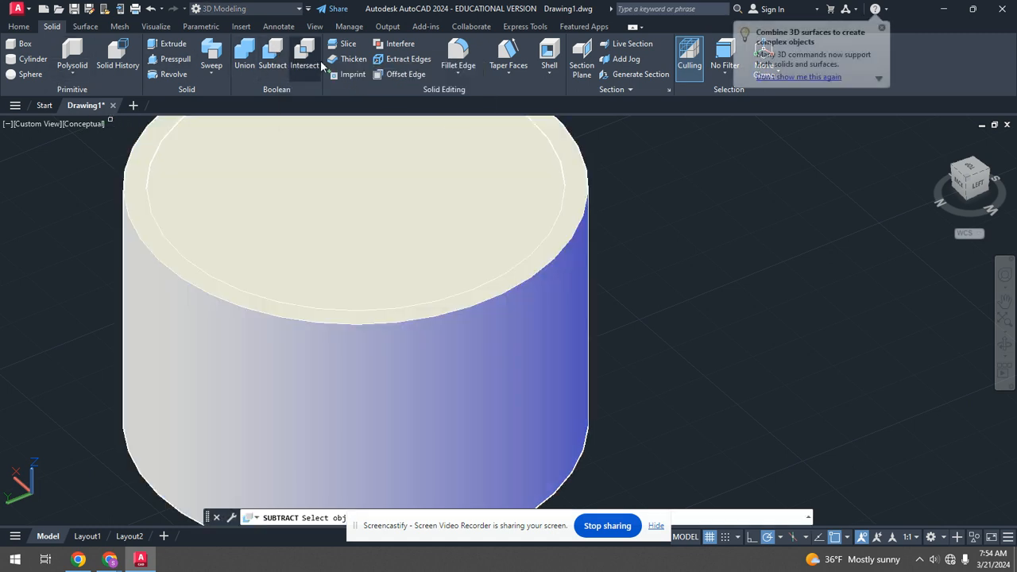
left_click(503, 298)
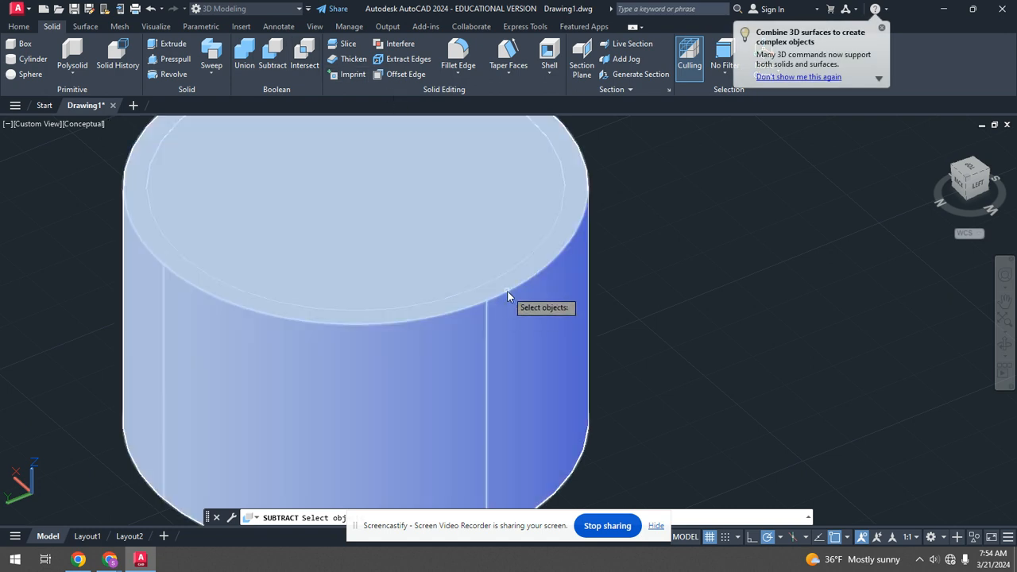
left_click(507, 292)
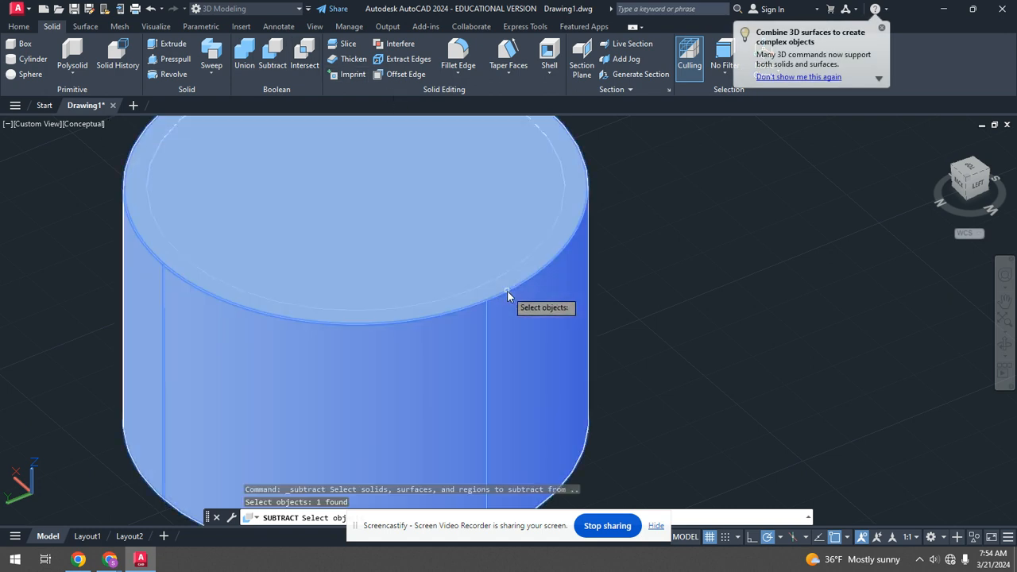
key("Return")
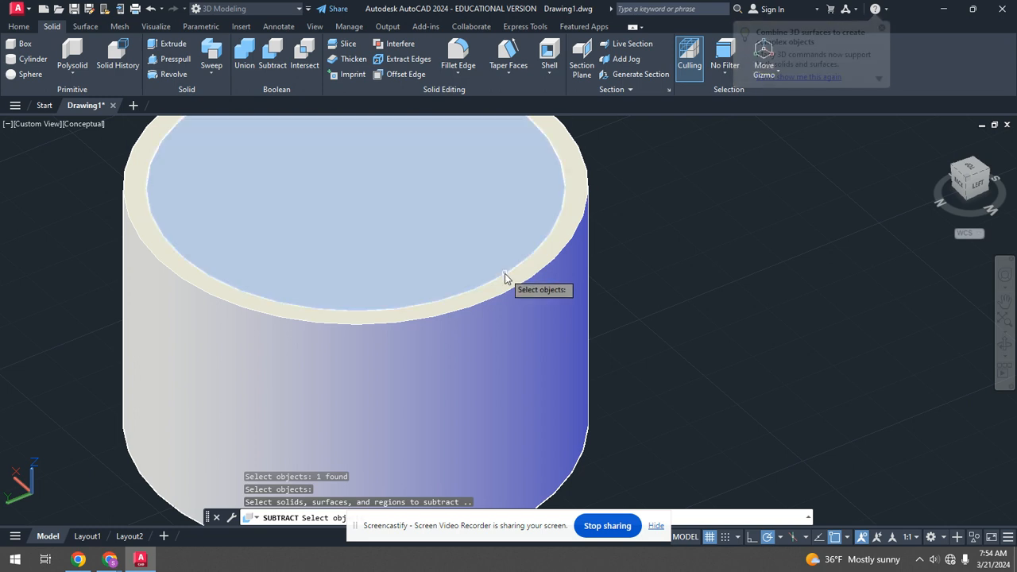
left_click(504, 273)
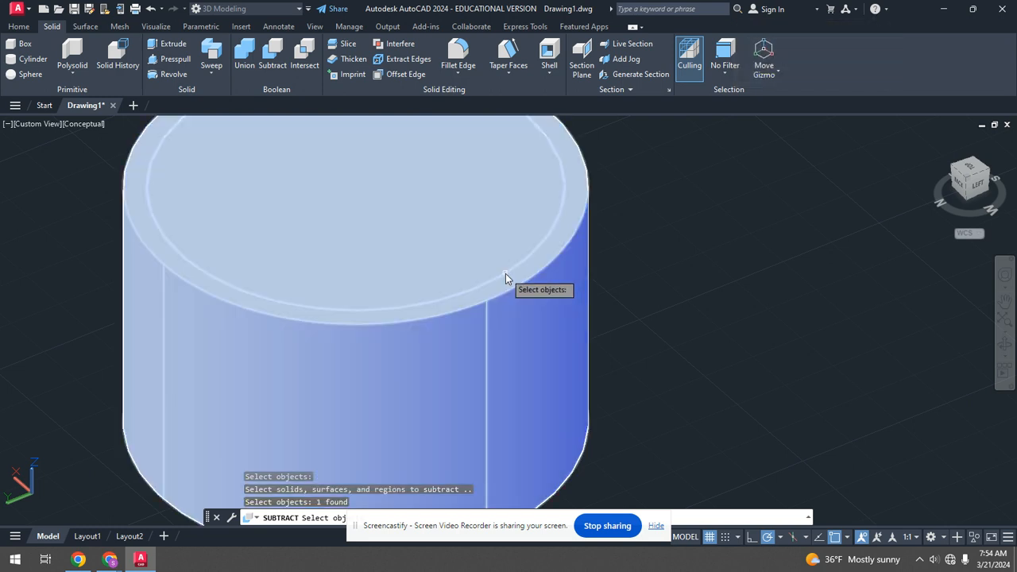
key("ctrl+z")
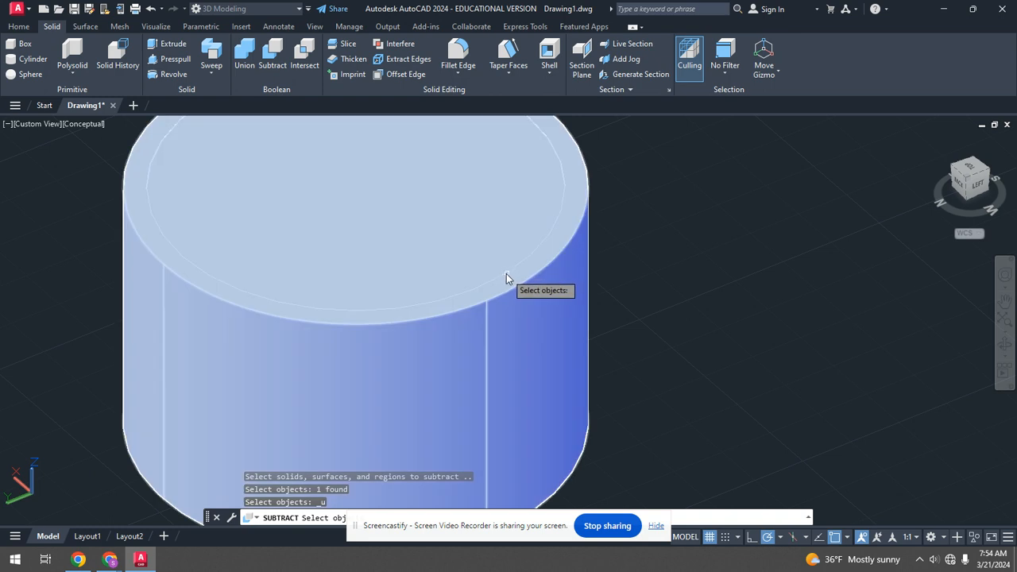
left_click(504, 274)
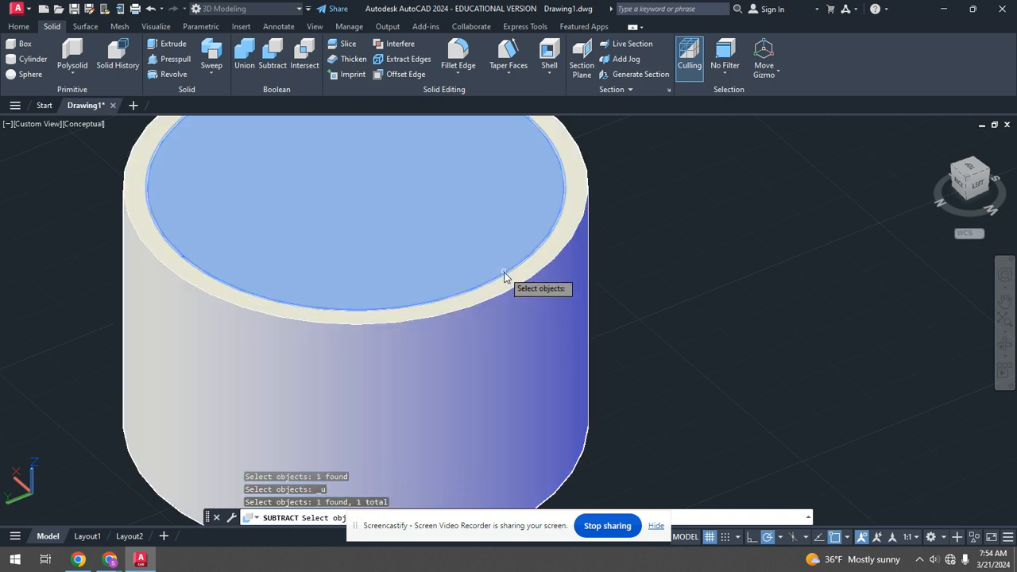
middle_click_drag(415, 268, 498, 225, "shift")
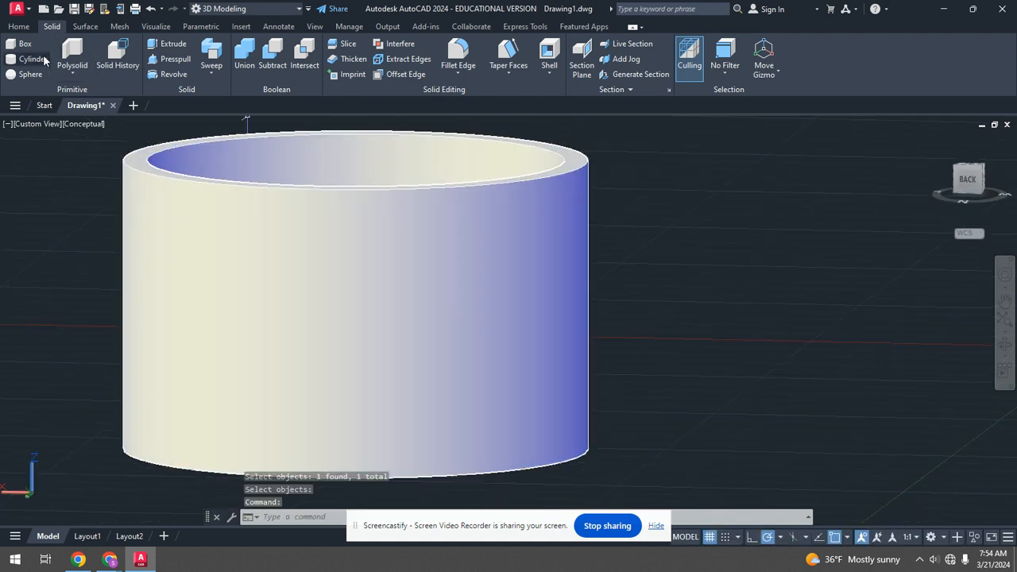
Start the Box command and turn on the Quadrant object snap.
left_click(21, 45)
middle_click_drag(462, 246, 309, 250, "shift")
scroll(312, 242, "down", 3)
scroll(311, 243, "up", 8)
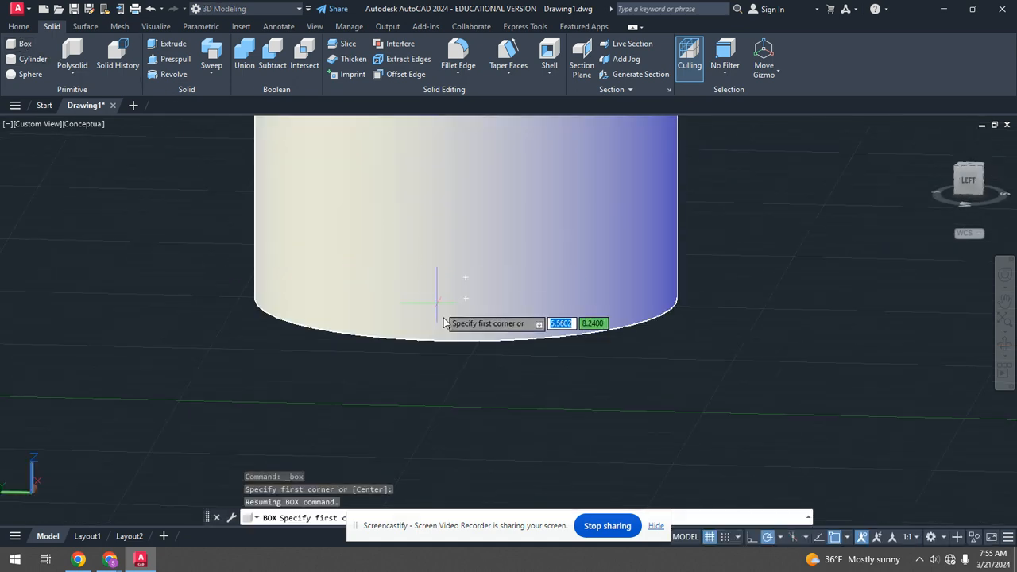
middle_click_drag(468, 343, 461, 387, "shift")
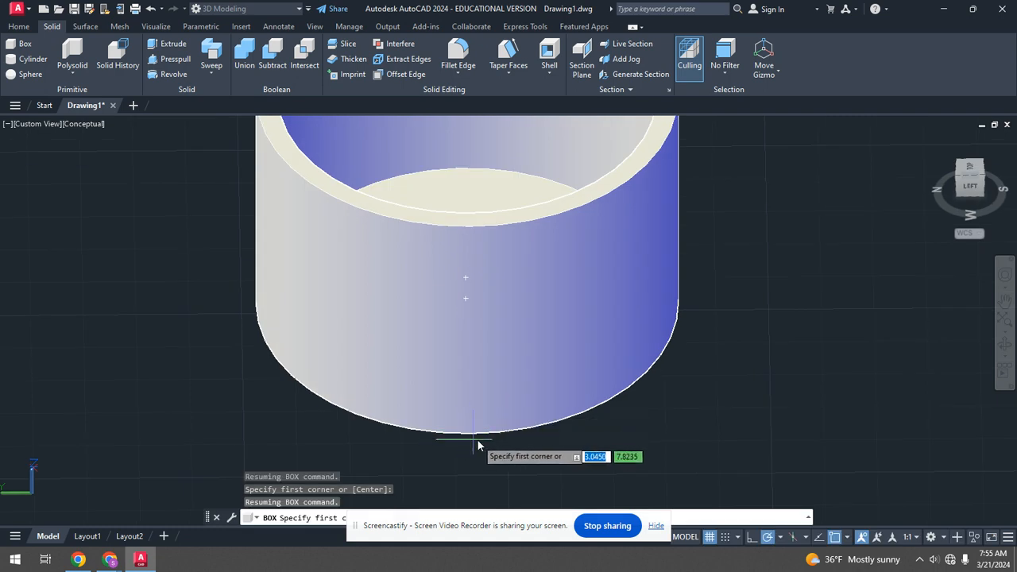
left_click(848, 538)
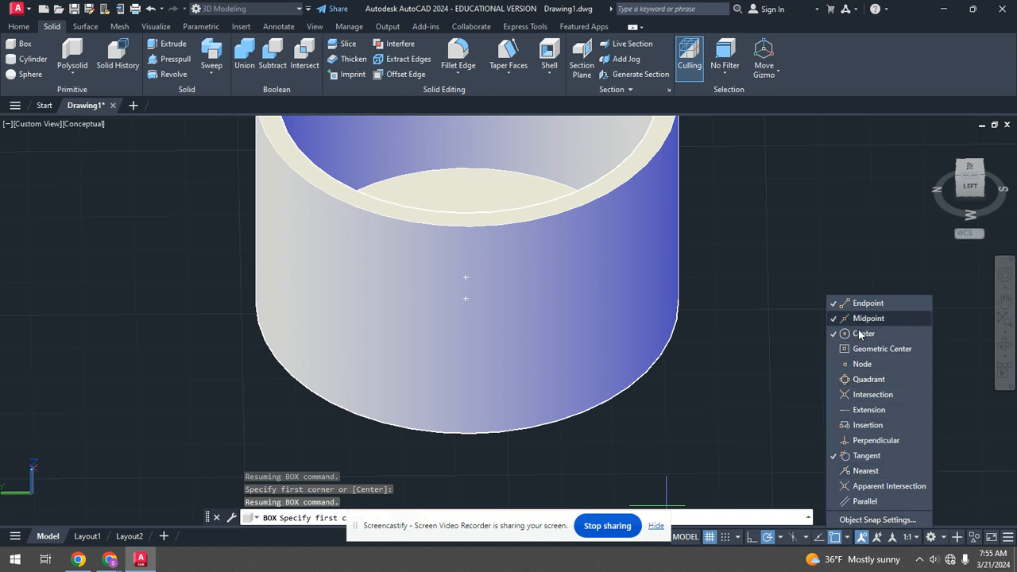
left_click(870, 380)
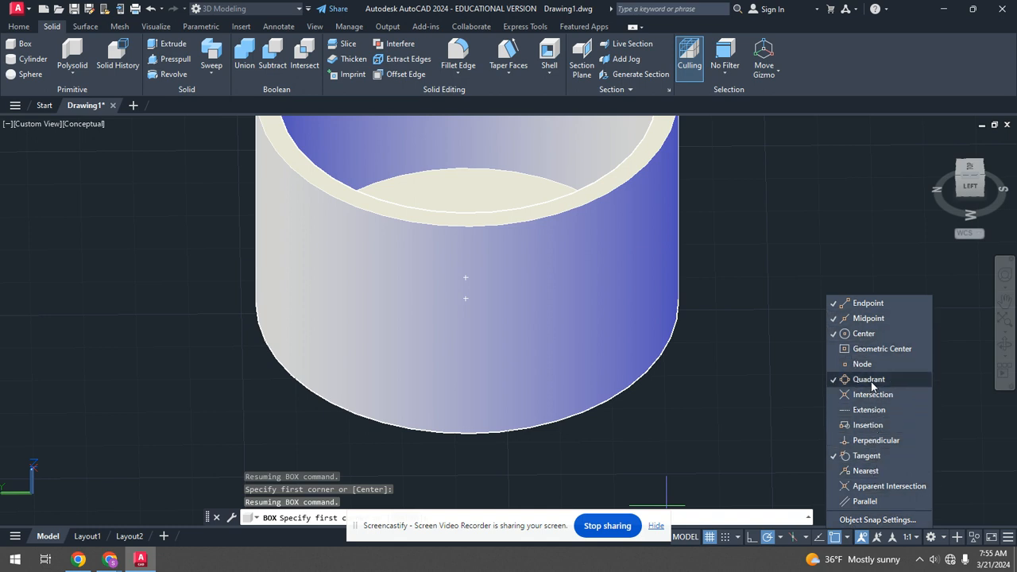
left_click(847, 538)
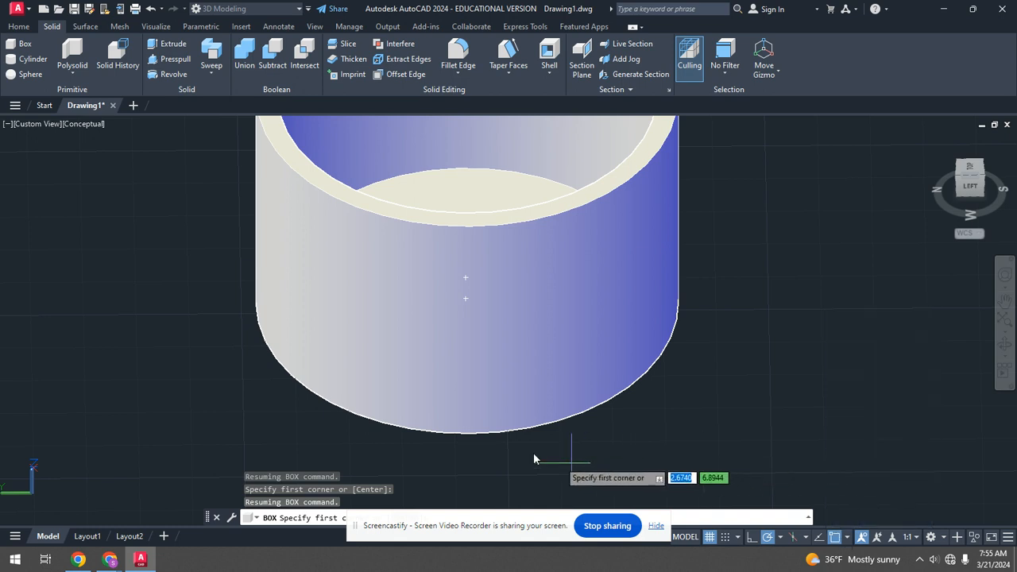
Draw a thin box starting at the cup base's quadrant point, extending up the cup's side as a vertical rib.
left_click(469, 436)
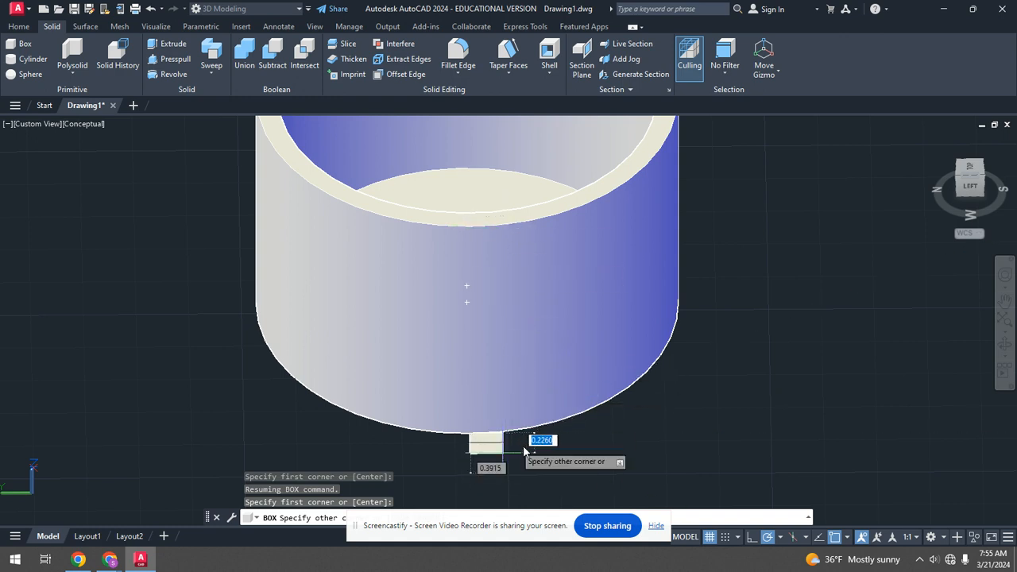
scroll(505, 451, "up", 3)
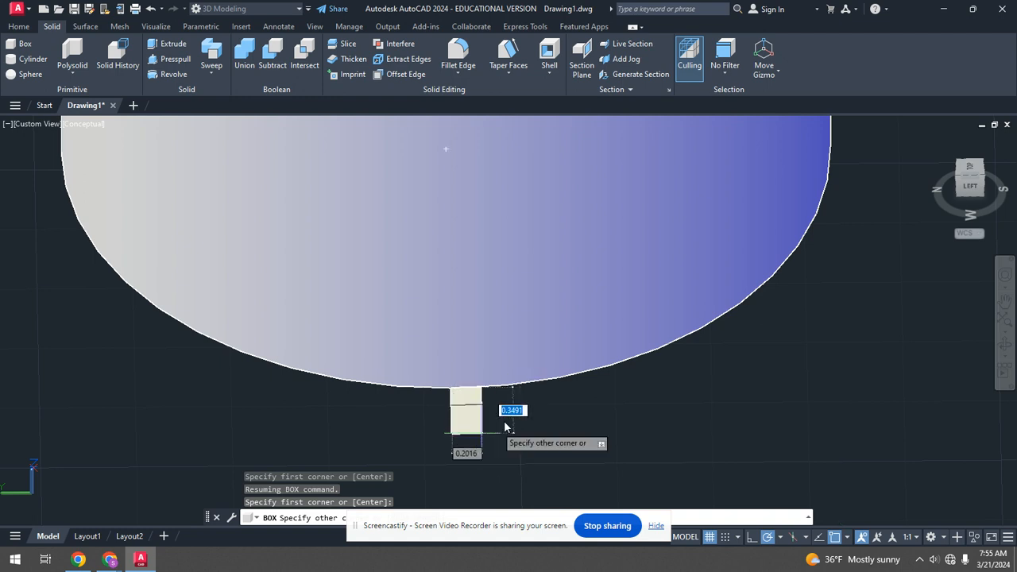
scroll(520, 419, "down", 5)
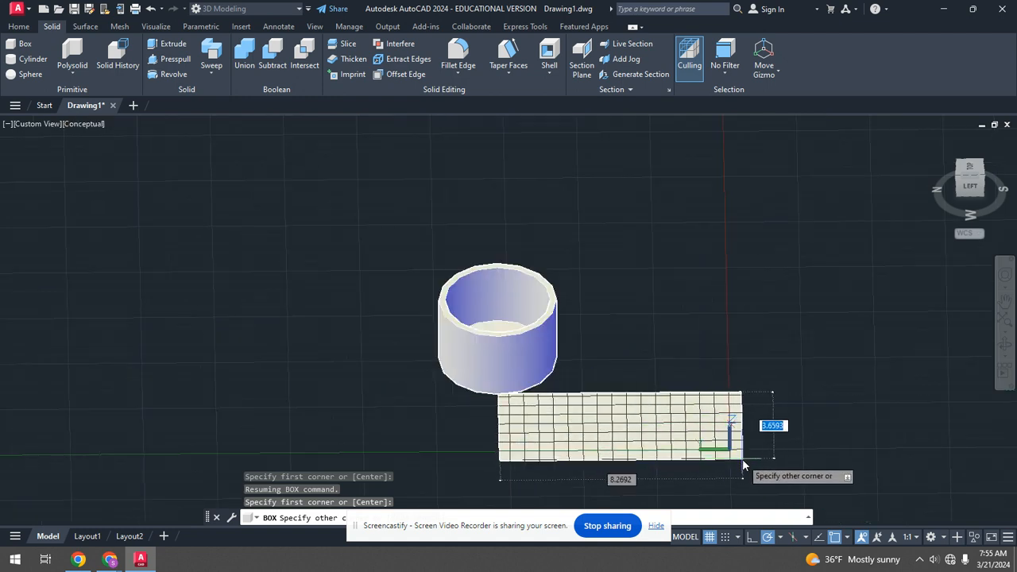
scroll(740, 466, "up", 5)
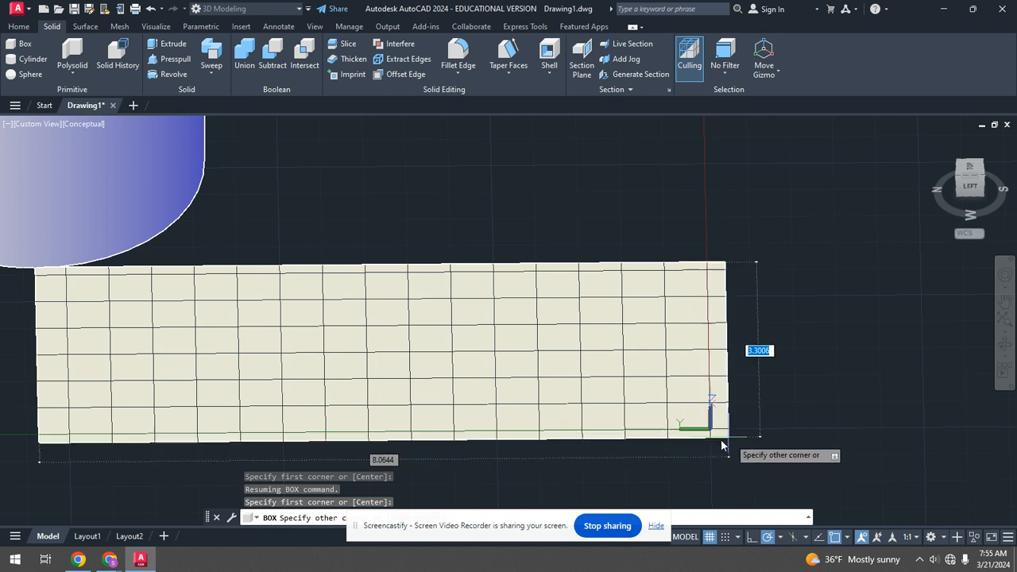
scroll(711, 413, "down", 4)
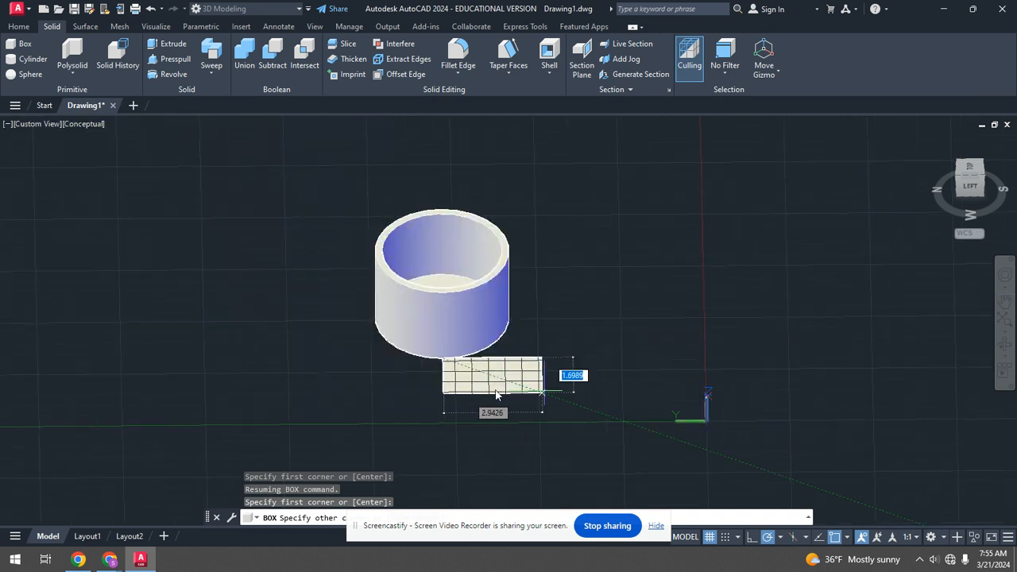
scroll(419, 367, "up", 3)
scroll(413, 338, "up", 2)
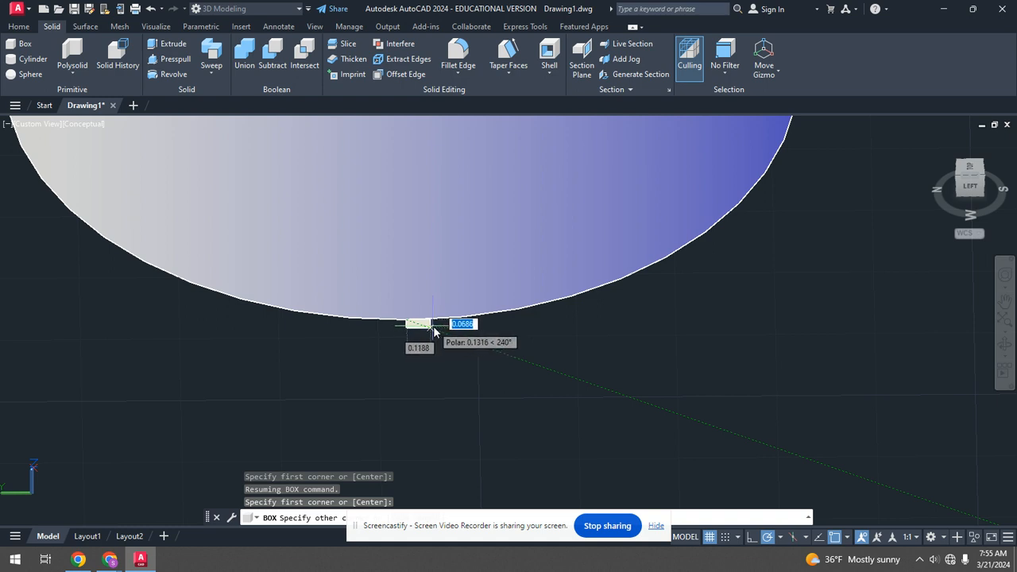
scroll(458, 332, "down", 1)
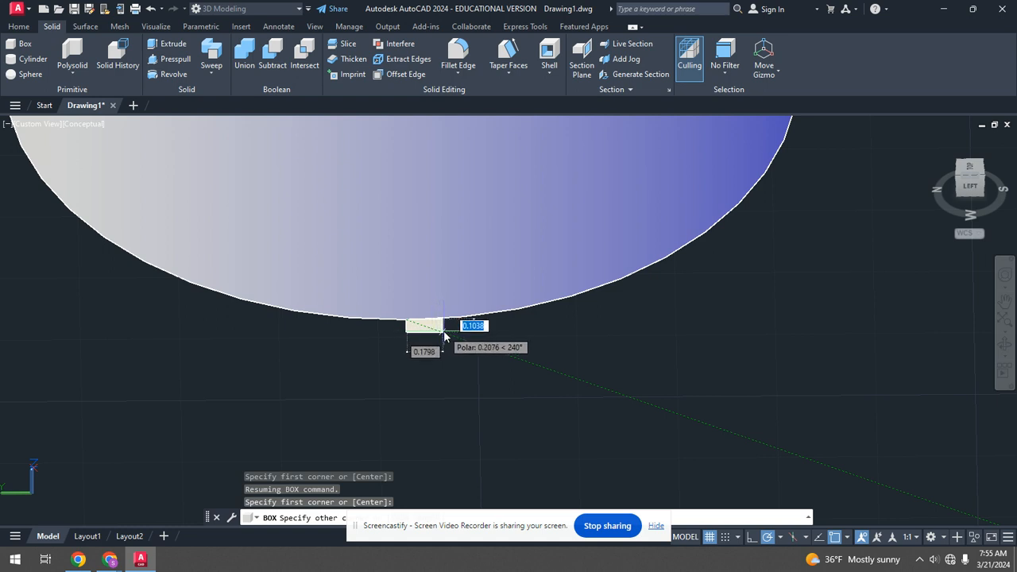
left_click(446, 331)
scroll(446, 330, "down", 4)
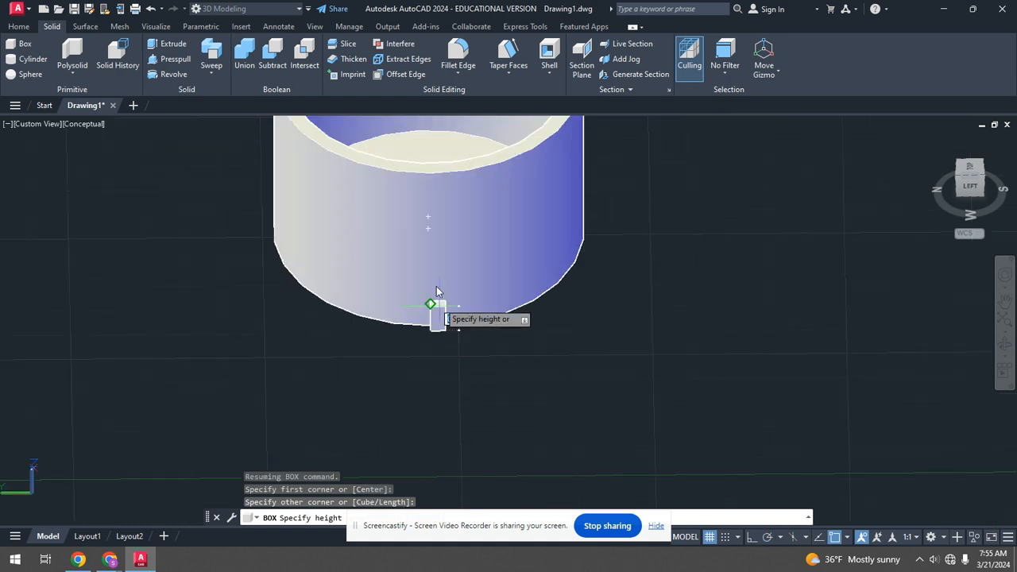
left_click(433, 176)
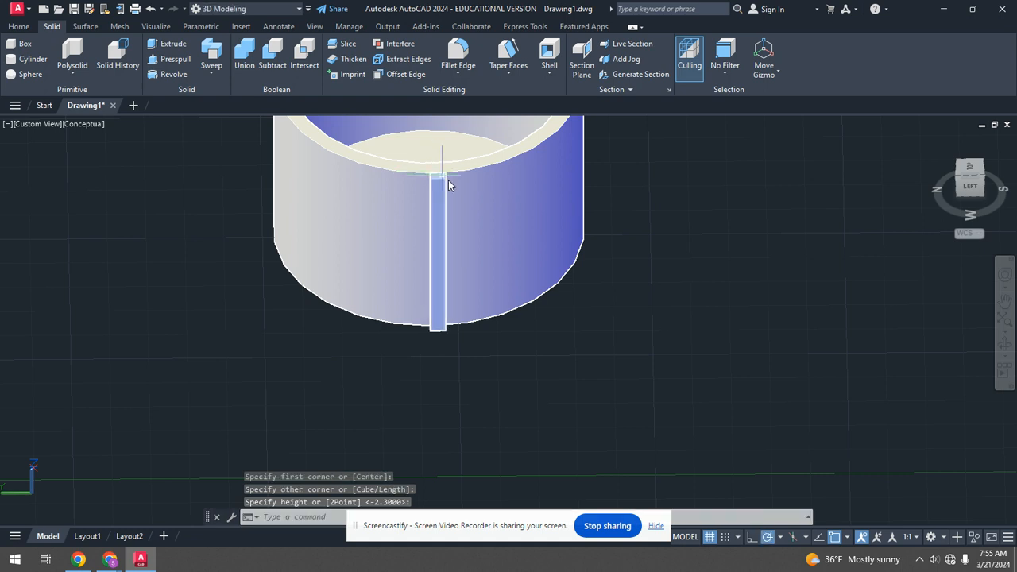
Copy the rib box, placing the copy directly beside the original.
left_click(23, 28)
left_click(383, 44)
scroll(477, 199, "up", 4)
left_click(598, 283)
key("Return")
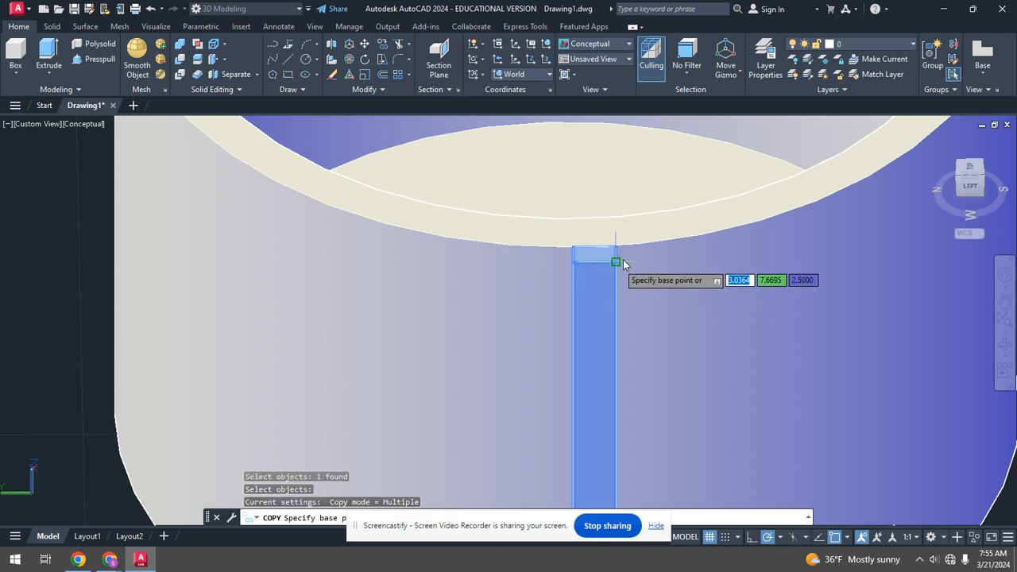
left_click(616, 253)
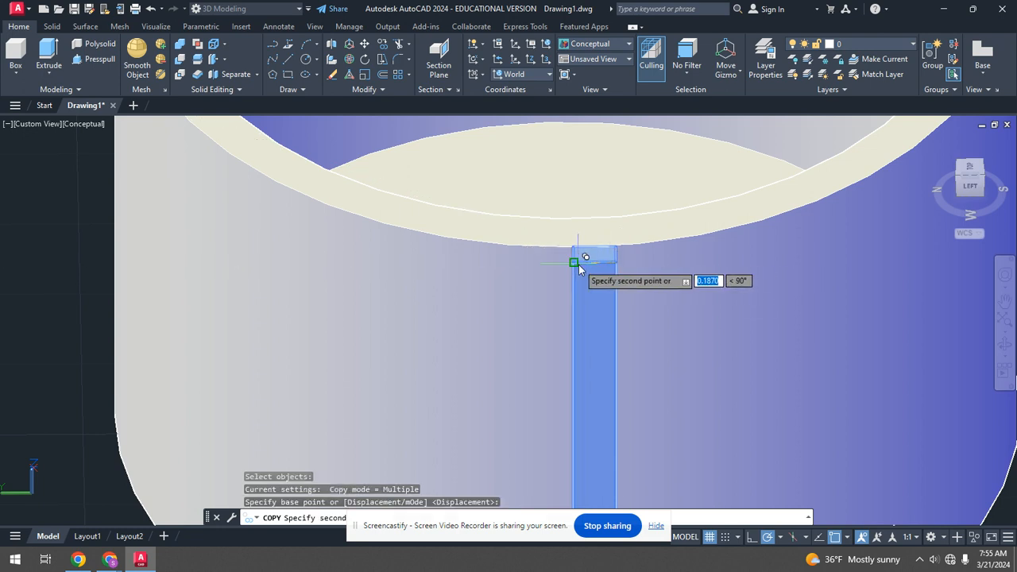
left_click(575, 263)
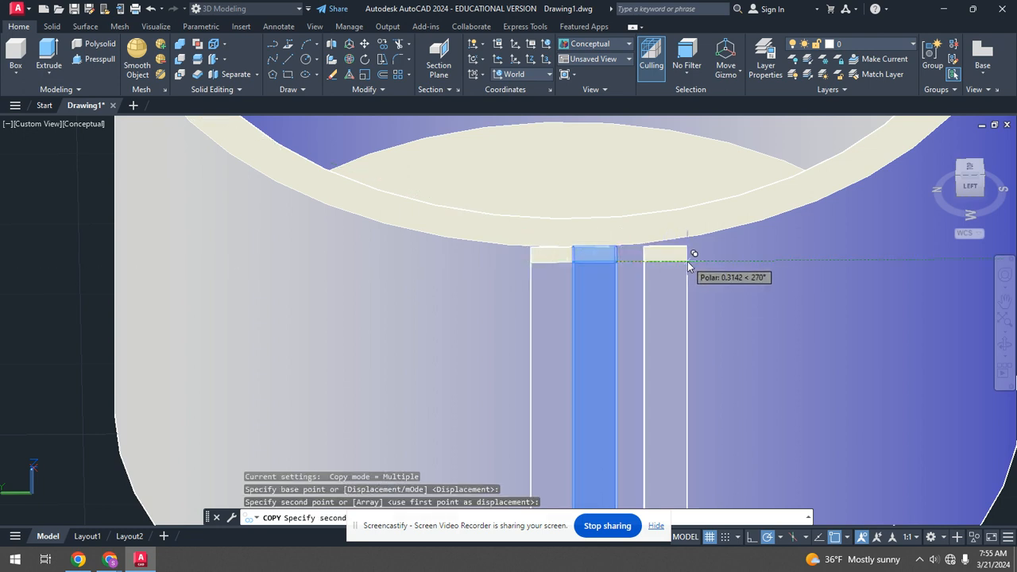
key("Escape")
Union the two adjacent rib boxes into a single solid.
scroll(602, 268, "up", 3)
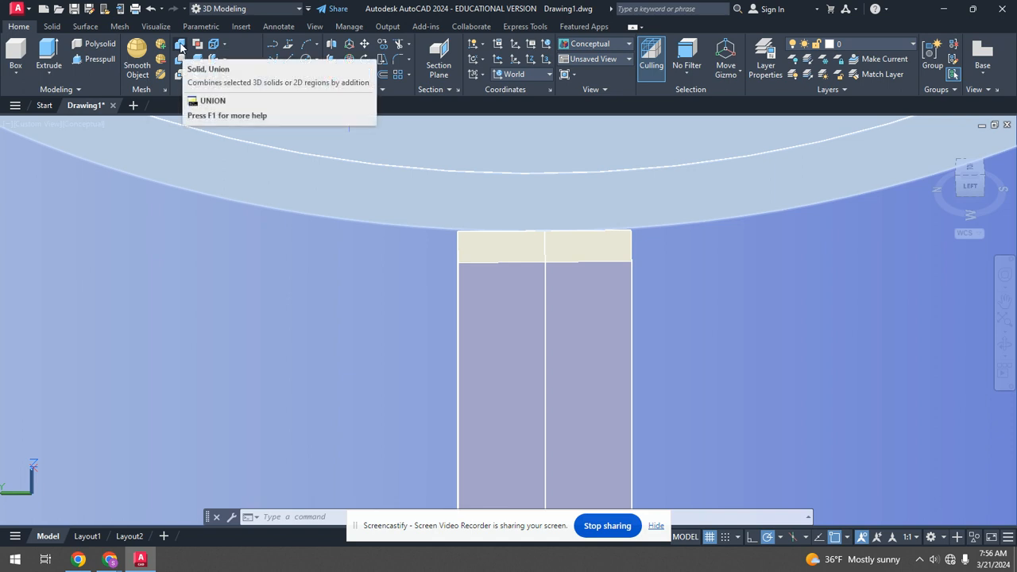
left_click(181, 46)
left_click(49, 27)
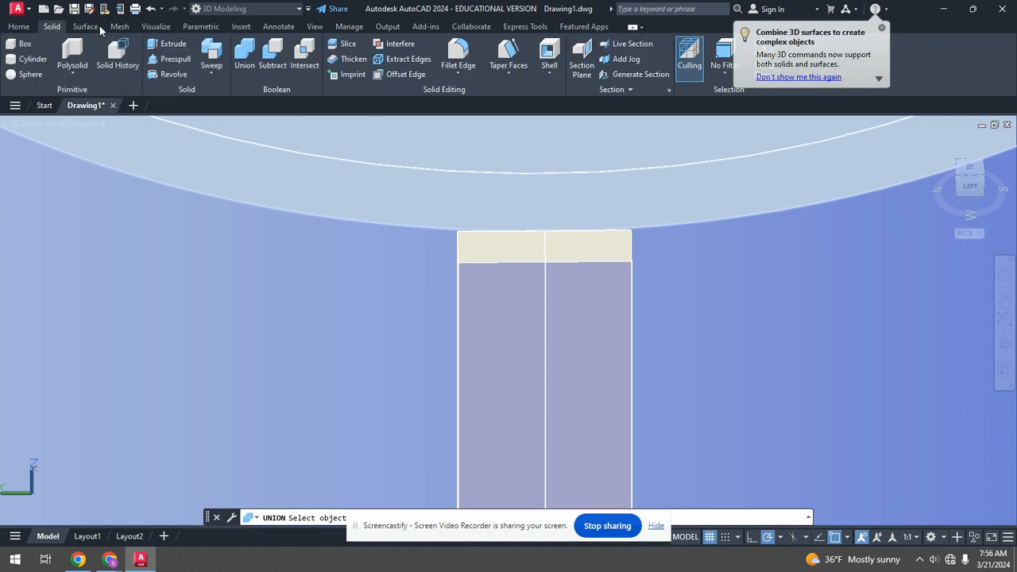
left_click(246, 54)
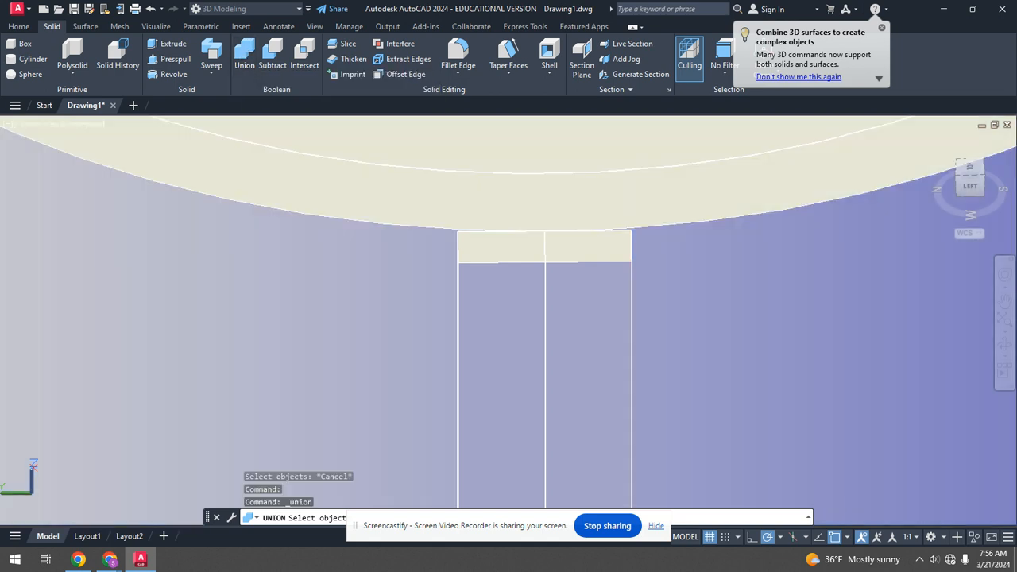
left_click(473, 290)
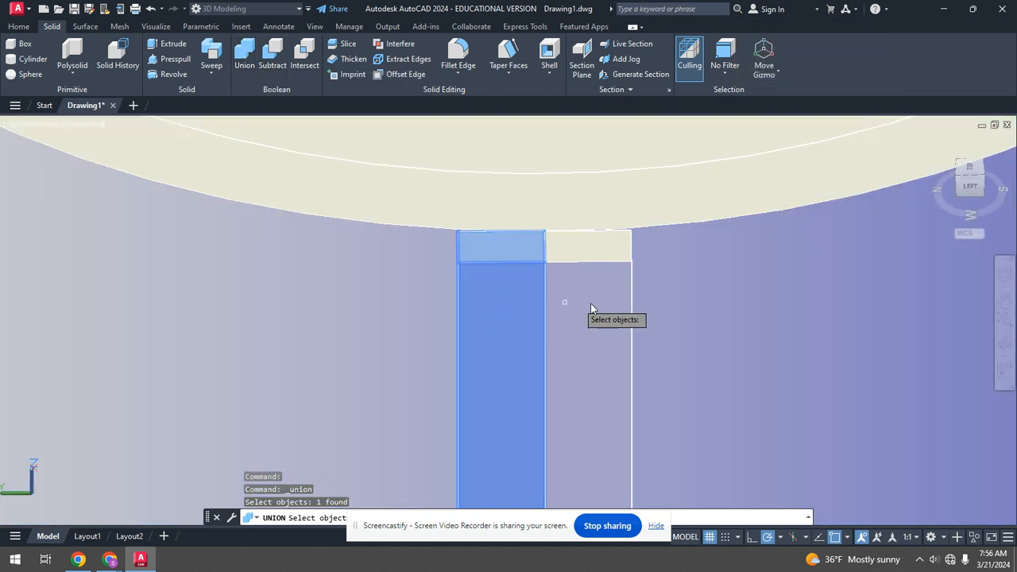
left_click(594, 303)
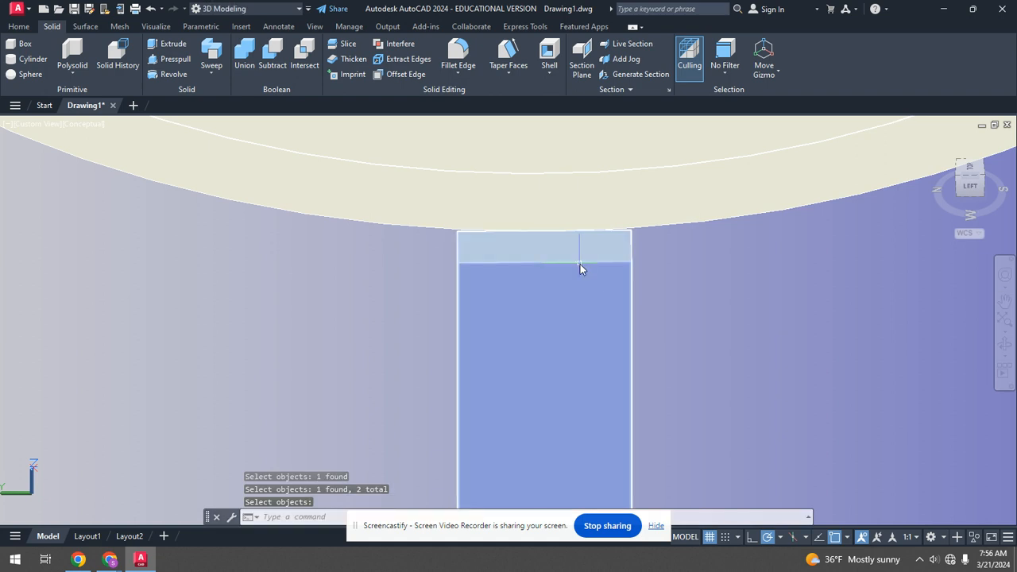
left_click(579, 267)
scroll(573, 270, "down", 6)
middle_click_drag(600, 329, 689, 367, "shift")
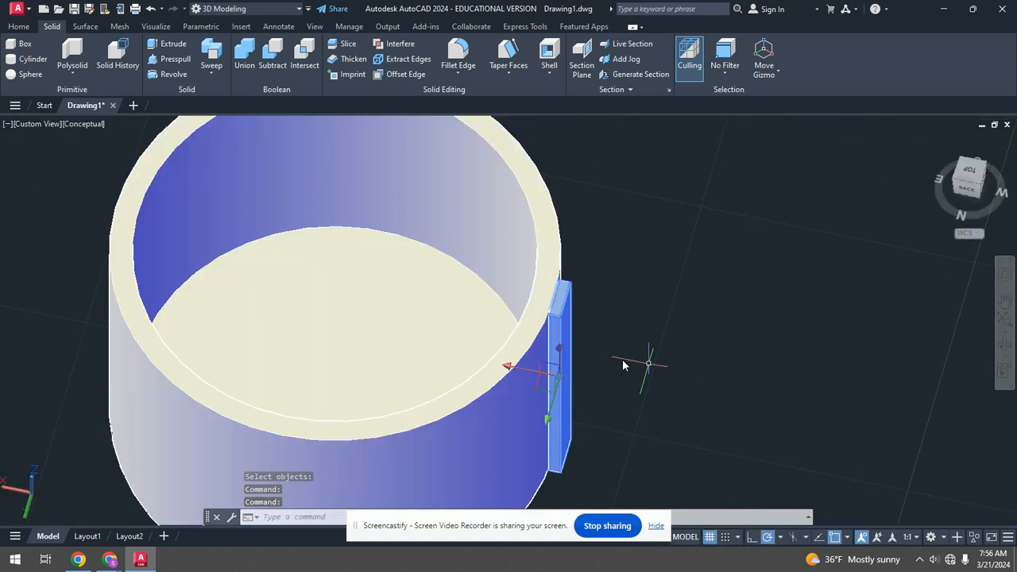
scroll(517, 373, "up", 2)
left_click(519, 373)
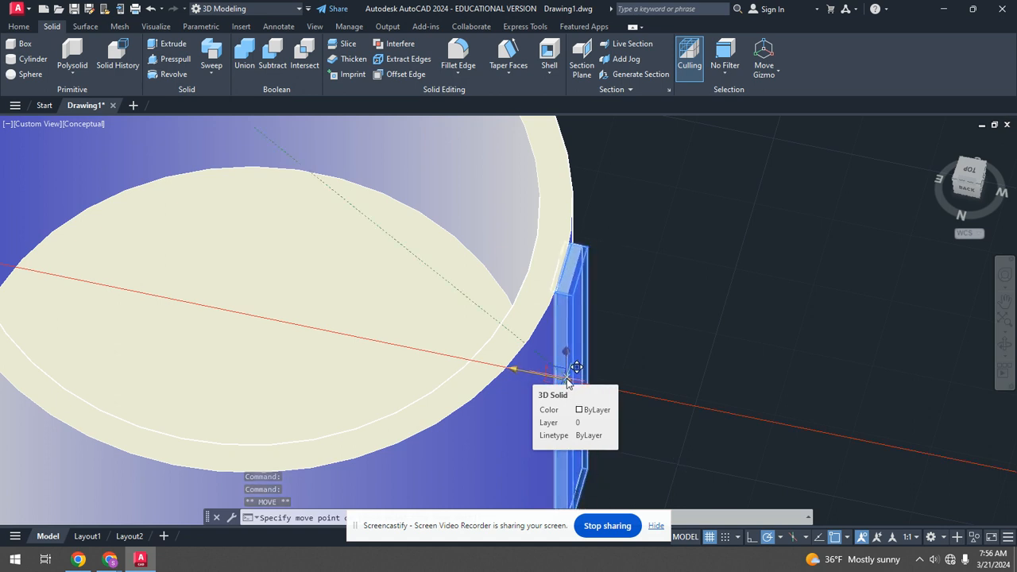
left_click(567, 382)
key("Escape")
Create a polar array of the rib around the cup's centre with 15 items.
scroll(636, 325, "up", 2)
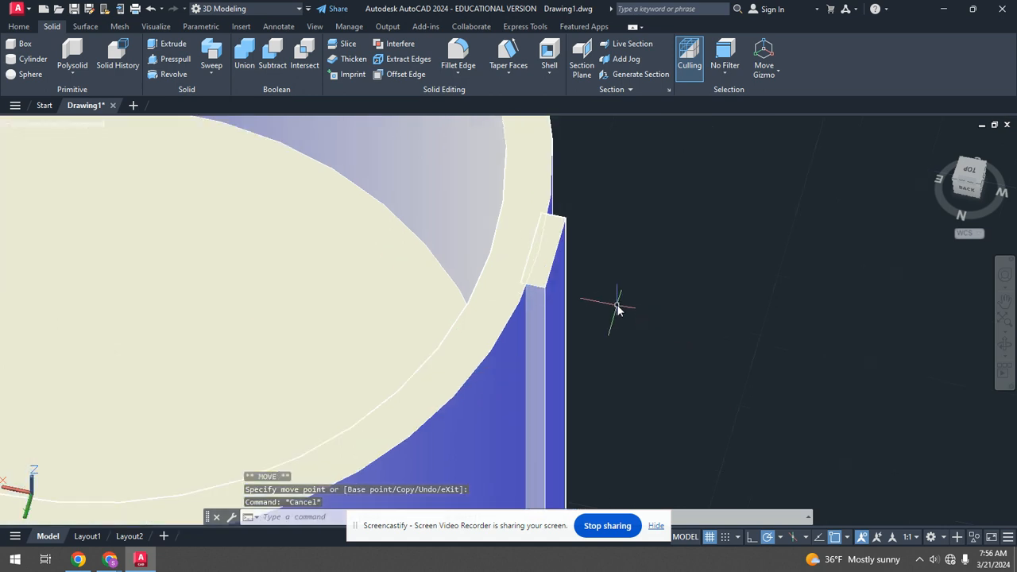
scroll(600, 261, "down", 3)
middle_click_drag(604, 265, 433, 193, "shift")
left_click(18, 27)
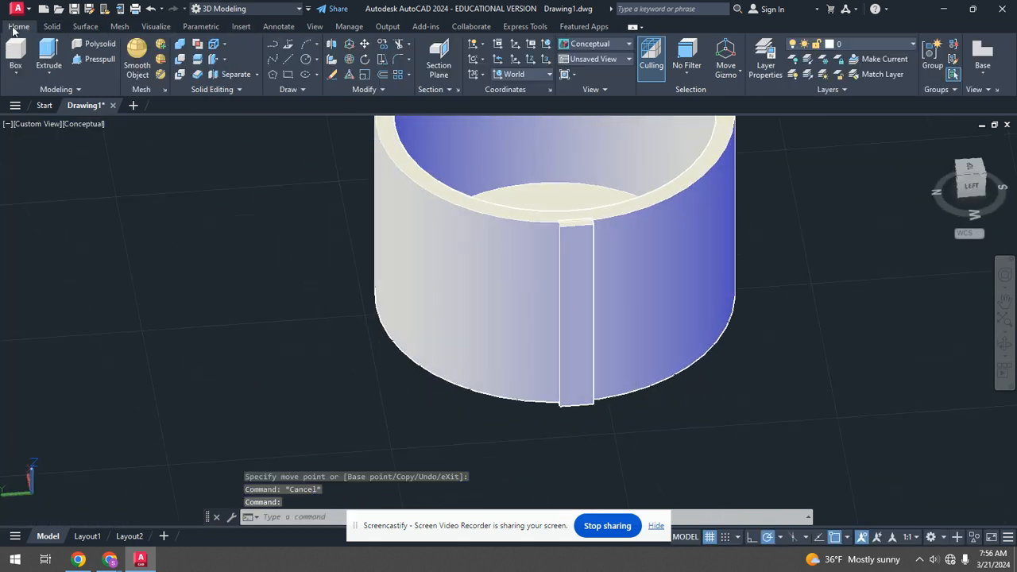
left_click(410, 75)
left_click(417, 145)
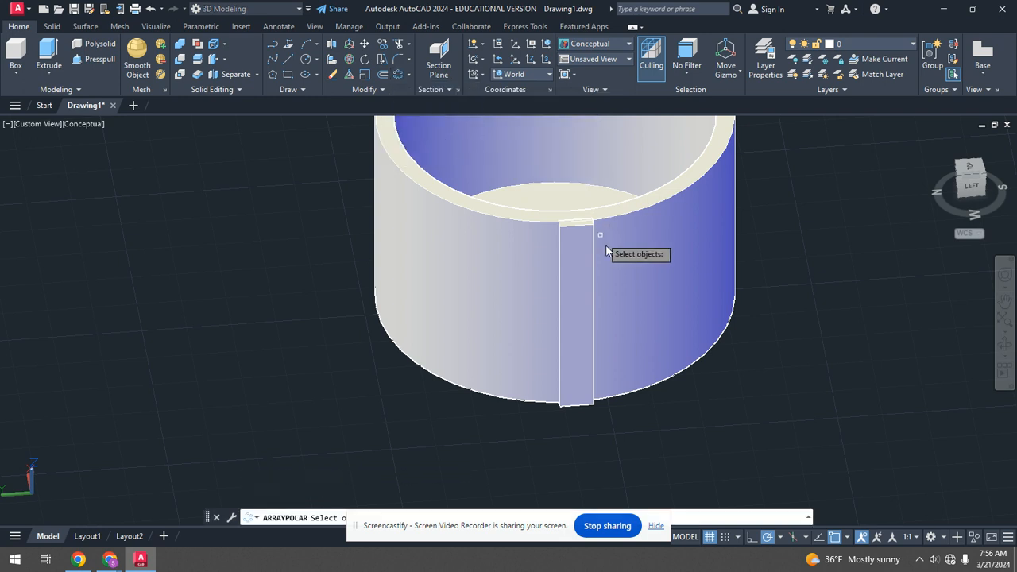
left_click(578, 269)
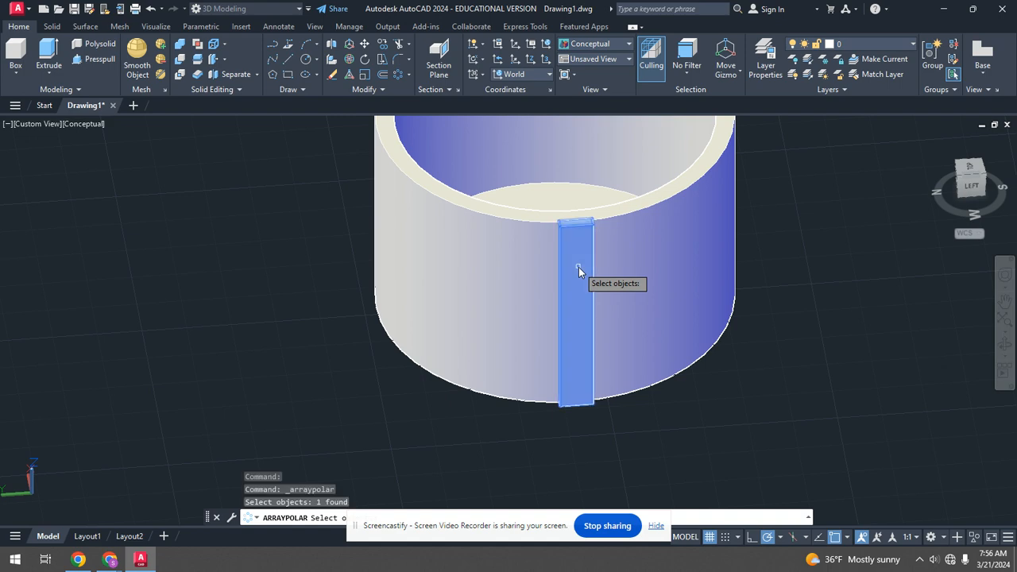
key("Return")
mouse_move(602, 231)
middle_mouse_down("shift")
mouse_move(624, 331)
mouse_move(598, 246)
middle_mouse_up("shift")
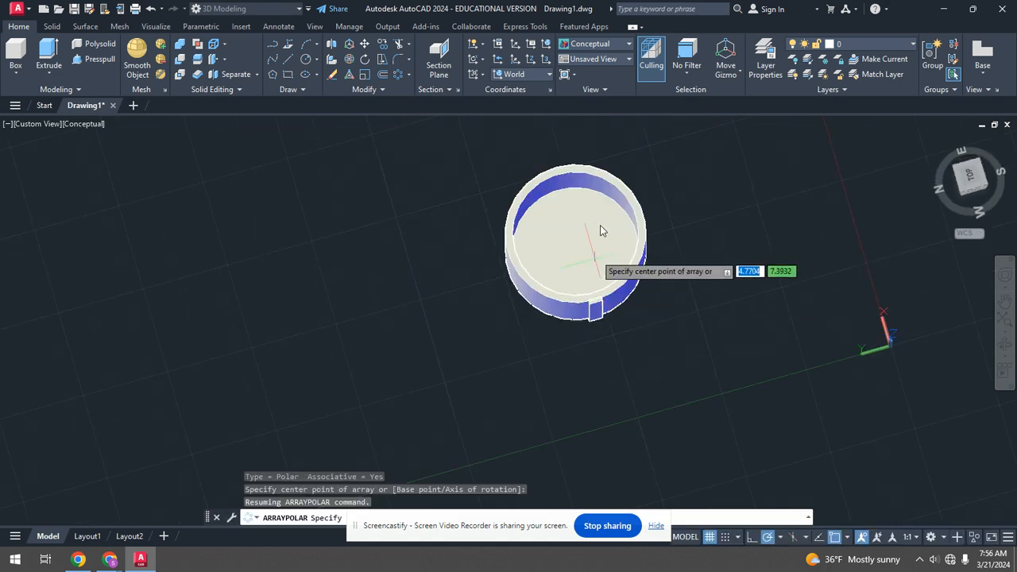
scroll(598, 246, "up", 3)
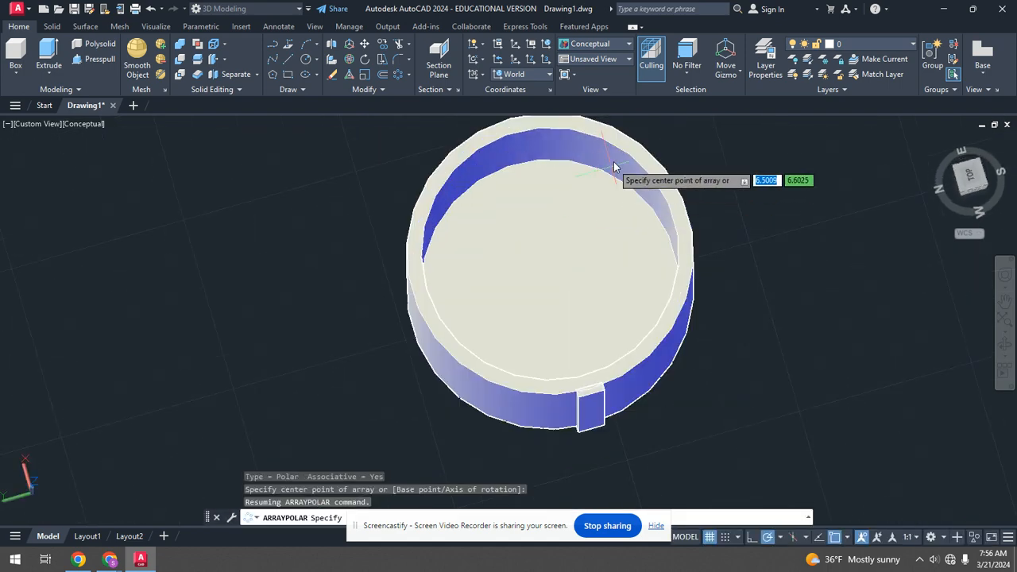
left_click(550, 287)
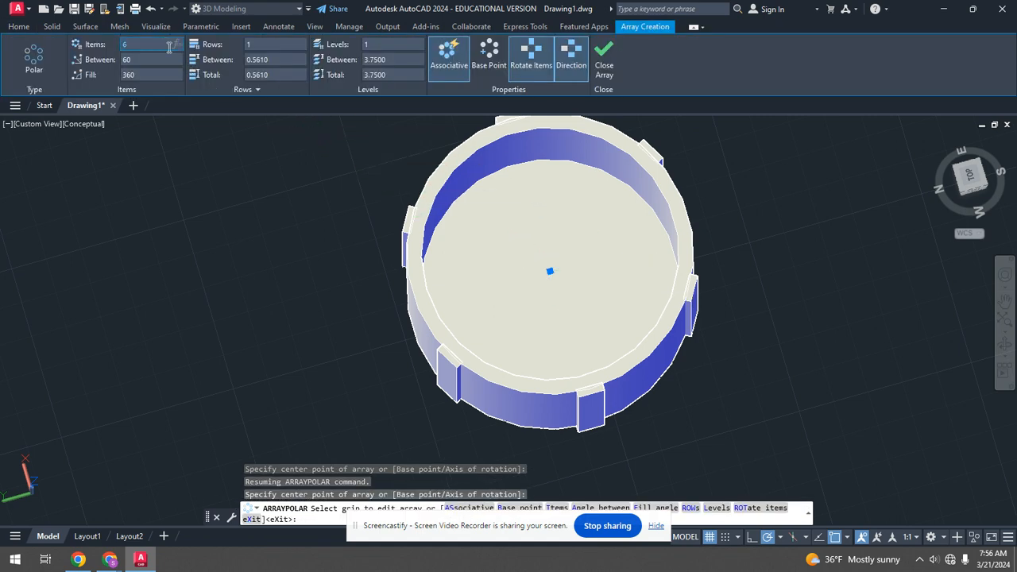
left_click(170, 48)
type("15")
key("Return")
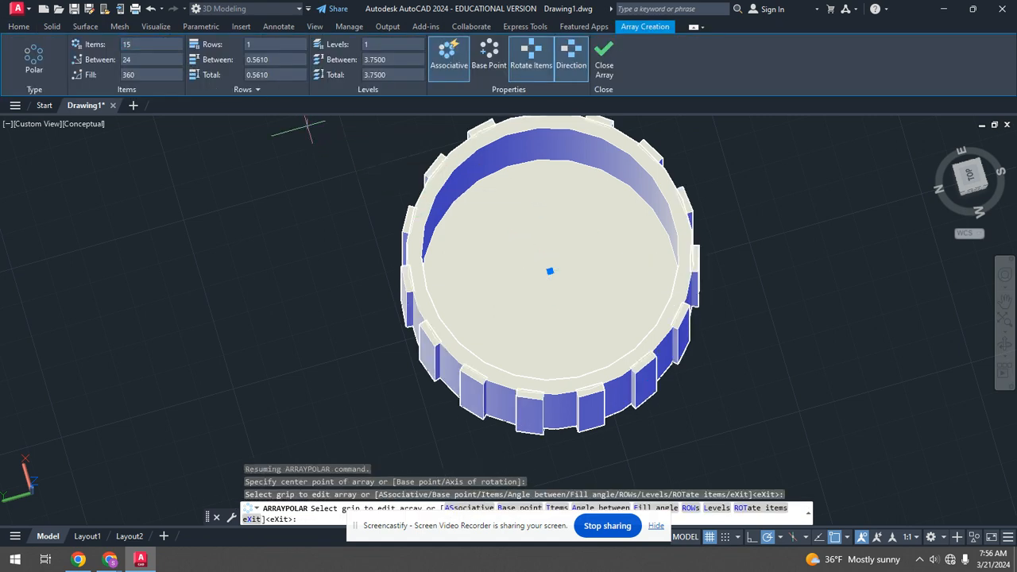
left_click(603, 61)
scroll(600, 178, "down", 3)
scroll(601, 263, "up", 3)
scroll(607, 256, "down", 3)
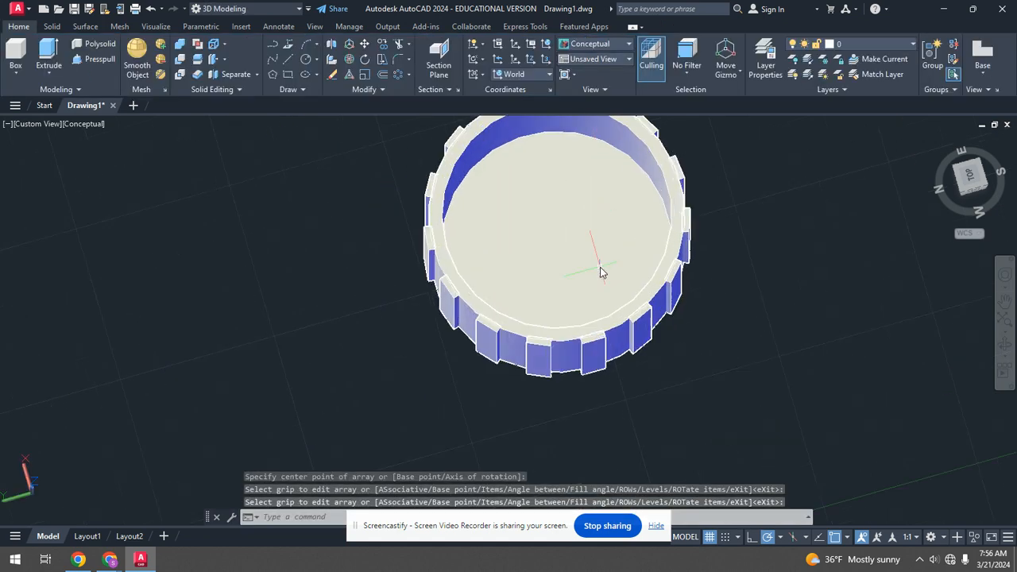
scroll(628, 284, "up", 4)
scroll(636, 286, "down", 4)
middle_click_drag(662, 282, 641, 272, "shift")
scroll(643, 277, "up", 5)
scroll(638, 266, "down", 5)
scroll(635, 269, "up", 4)
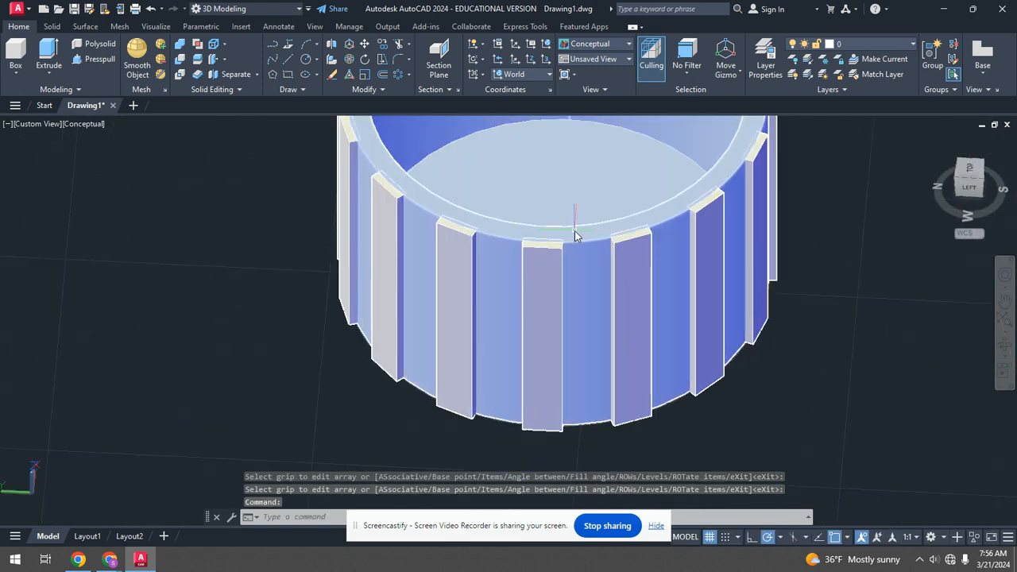
Explode the polar array of ribs into separate solids.
left_click(367, 91)
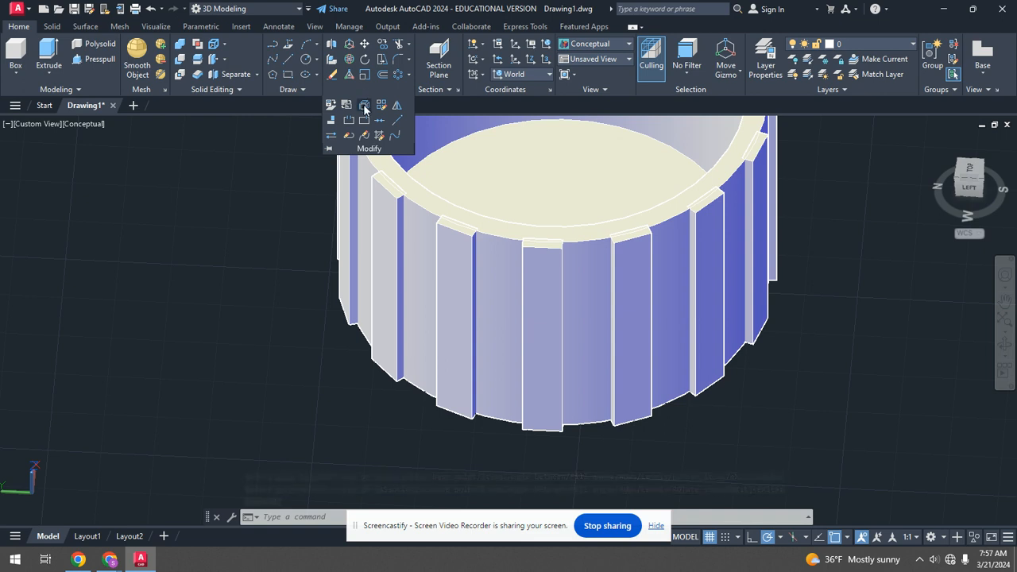
left_click(364, 106)
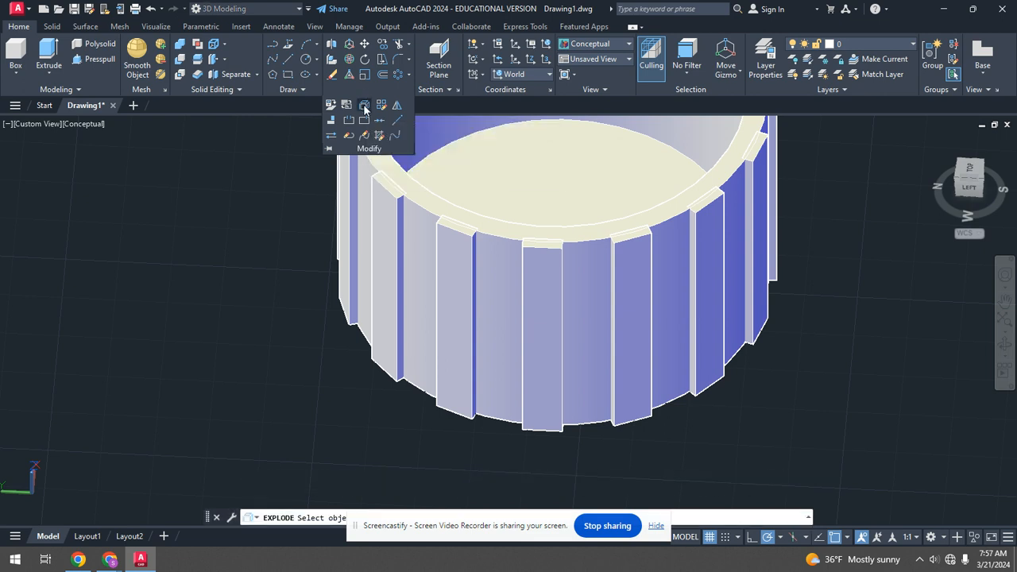
left_click(467, 268)
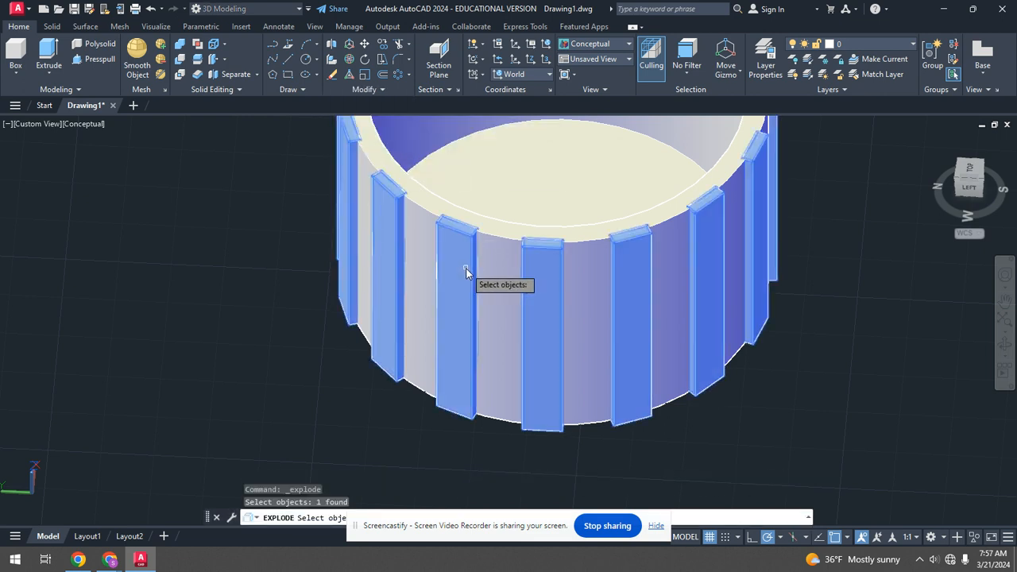
key("Return")
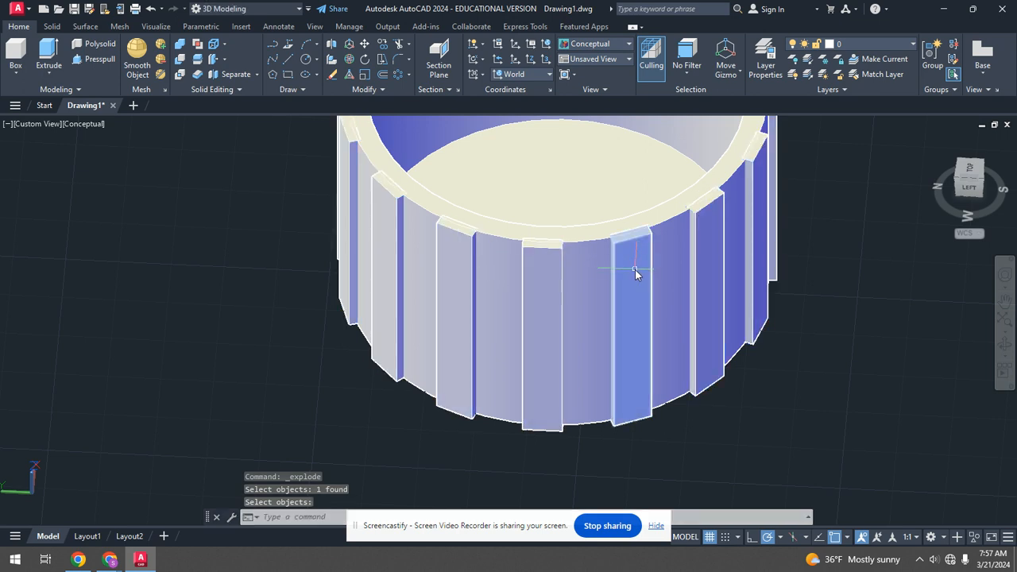
Explode the cup body, then undo the explosion.
left_click(540, 175)
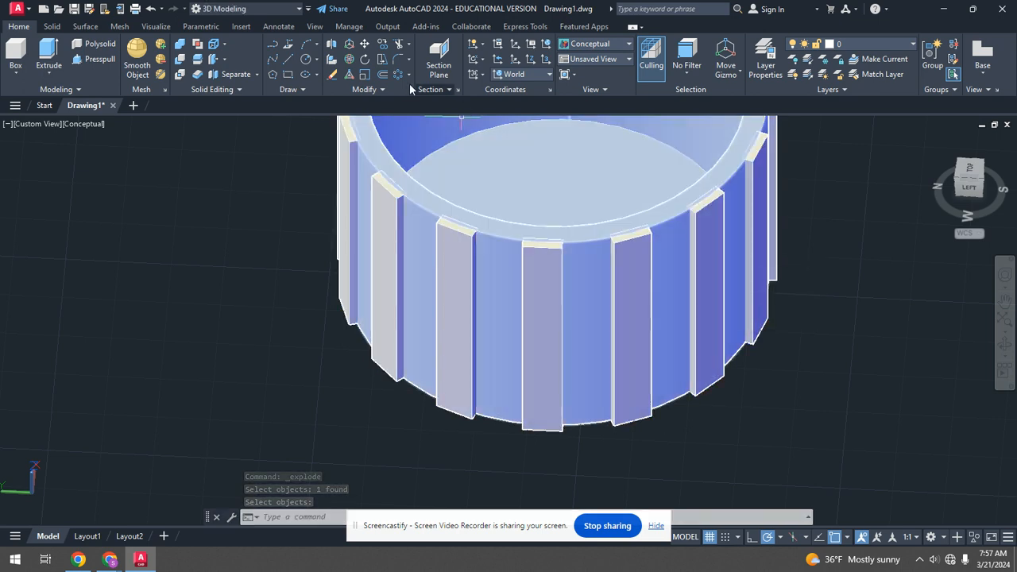
left_click(365, 89)
left_click(364, 106)
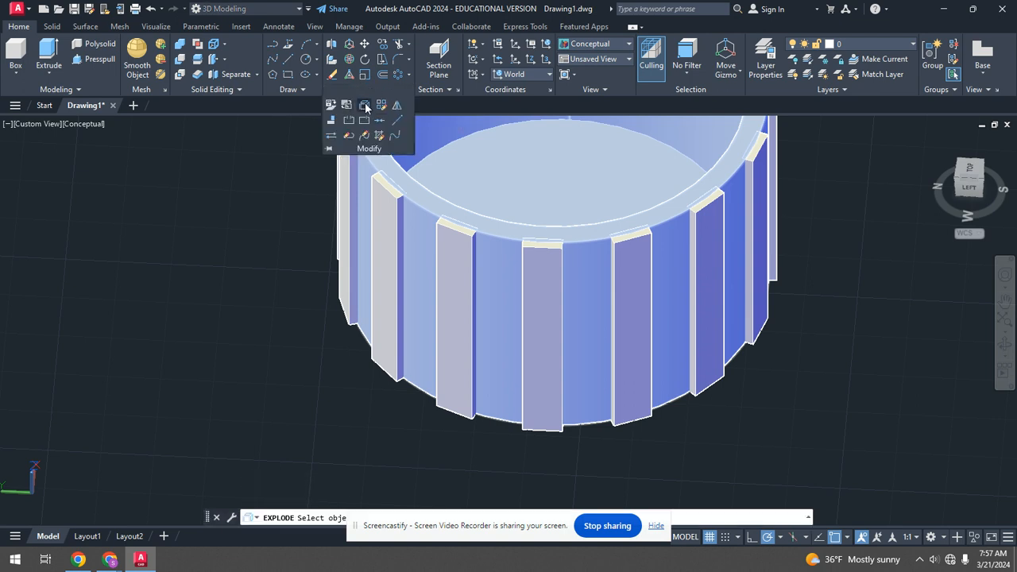
left_click(511, 248)
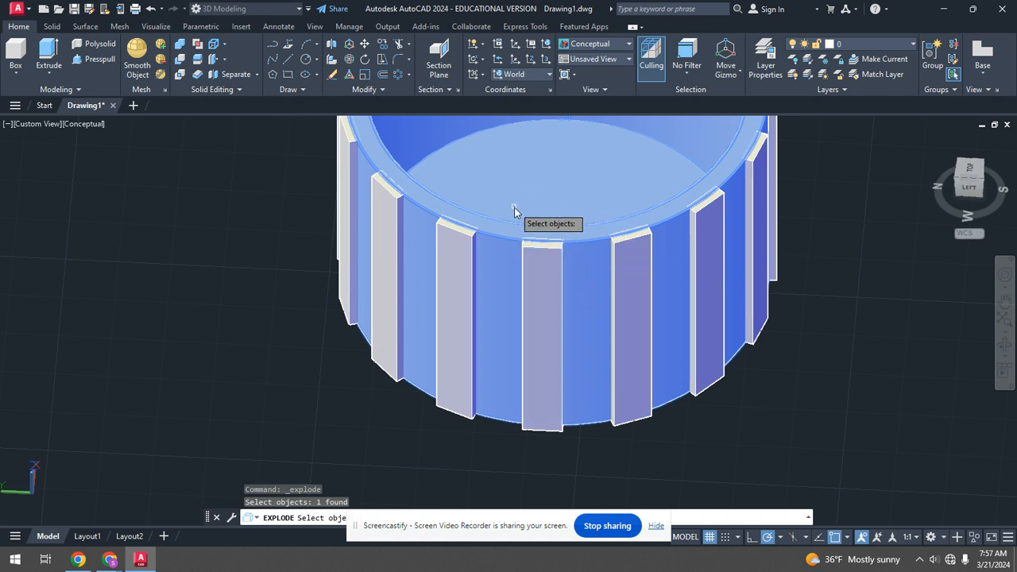
key("Return")
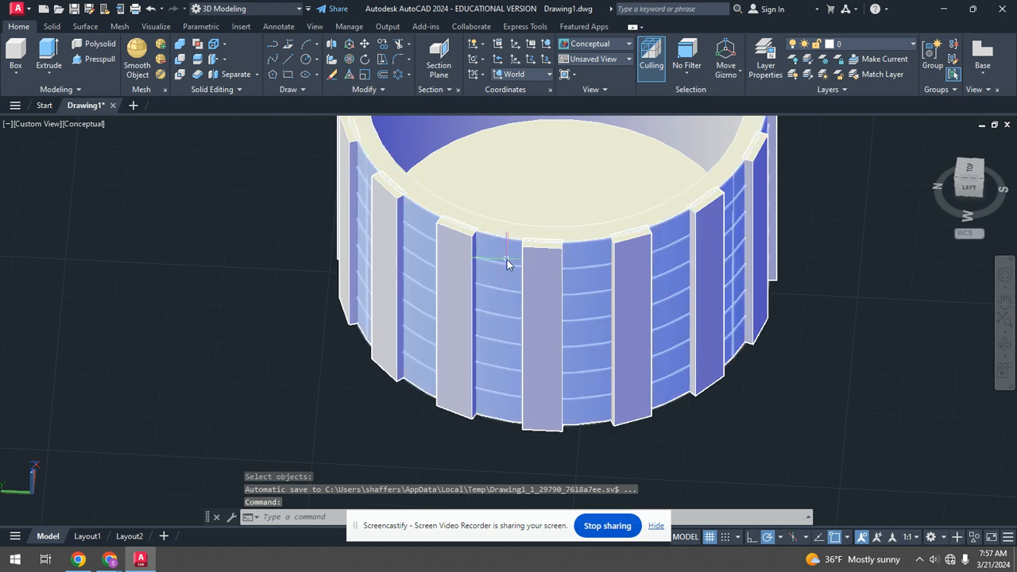
key("ctrl+z")
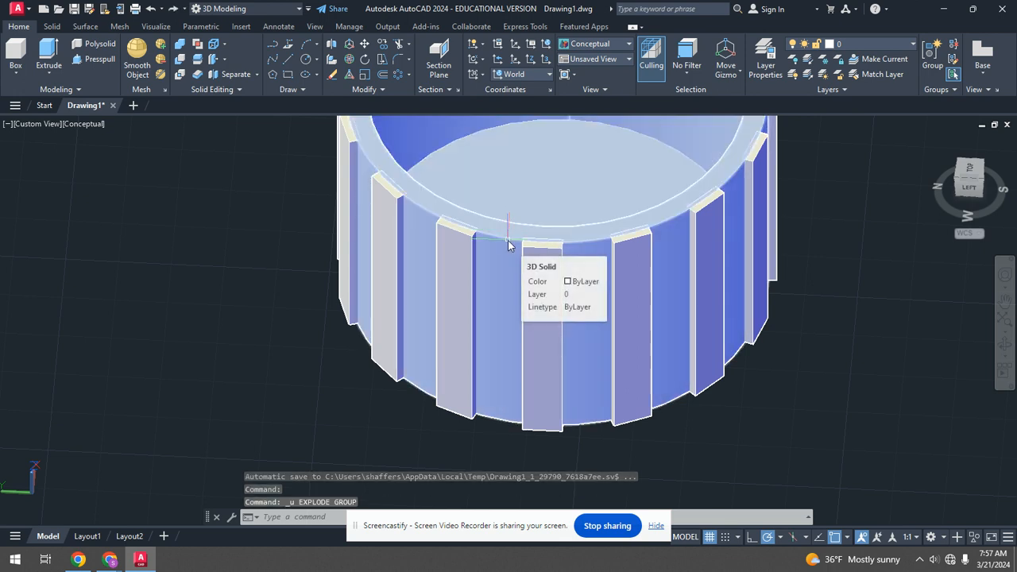
Union the cup body and all the exploded ribs into a single solid using a window selection.
scroll(513, 239, "down", 4)
scroll(531, 209, "up", 5)
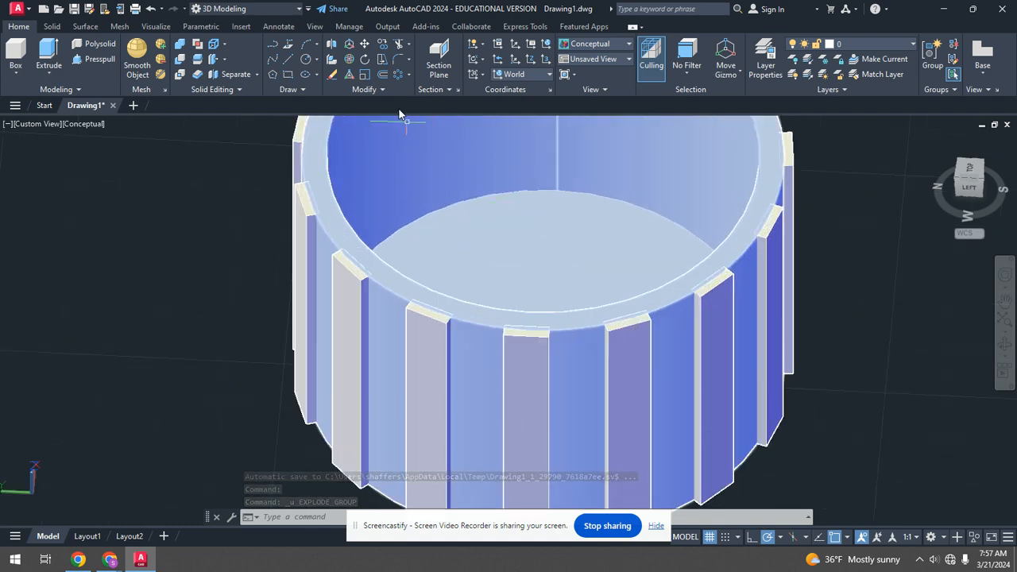
left_click(180, 46)
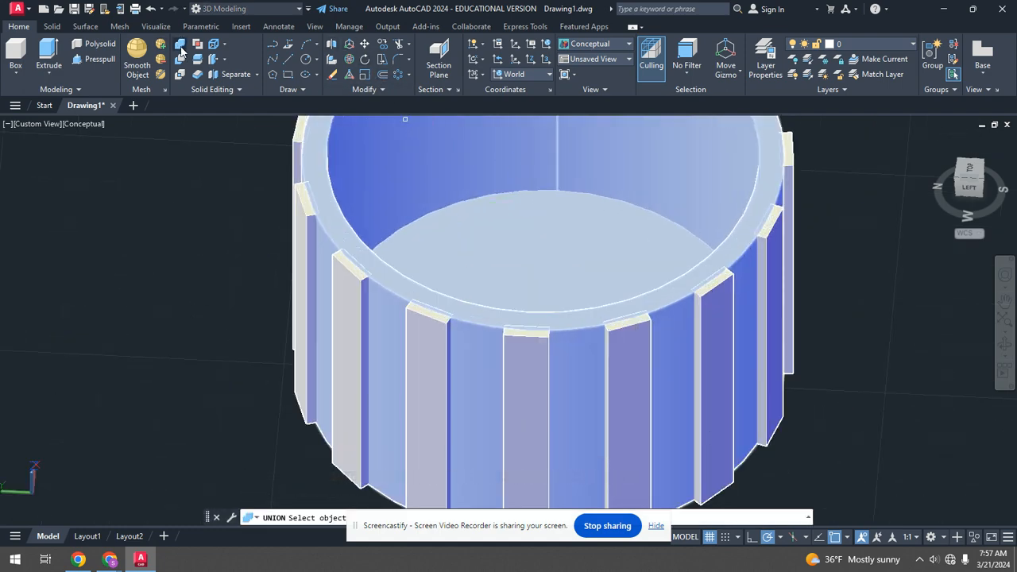
scroll(221, 182, "down", 3)
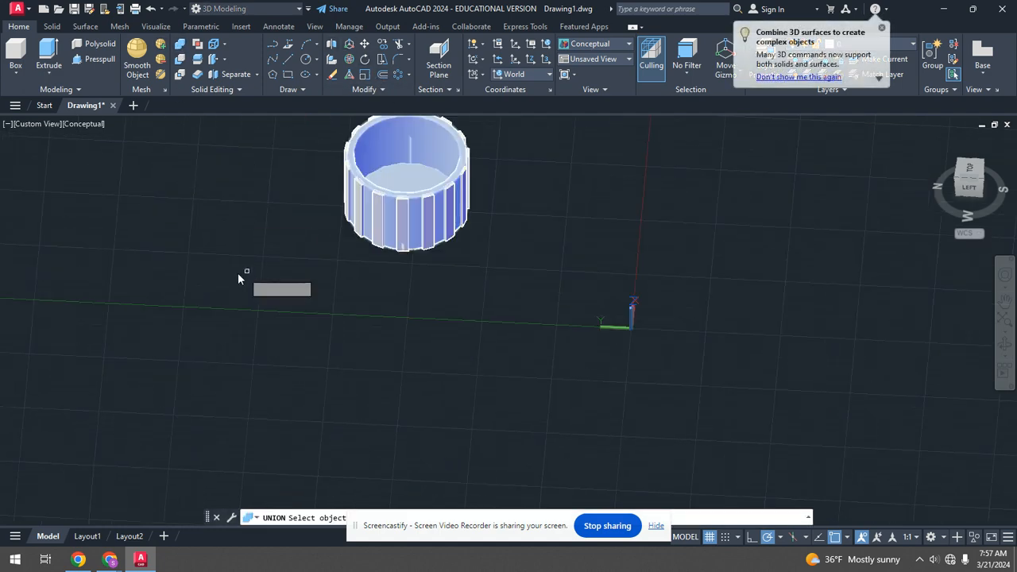
left_click(213, 282)
scroll(577, 119, "down", 4)
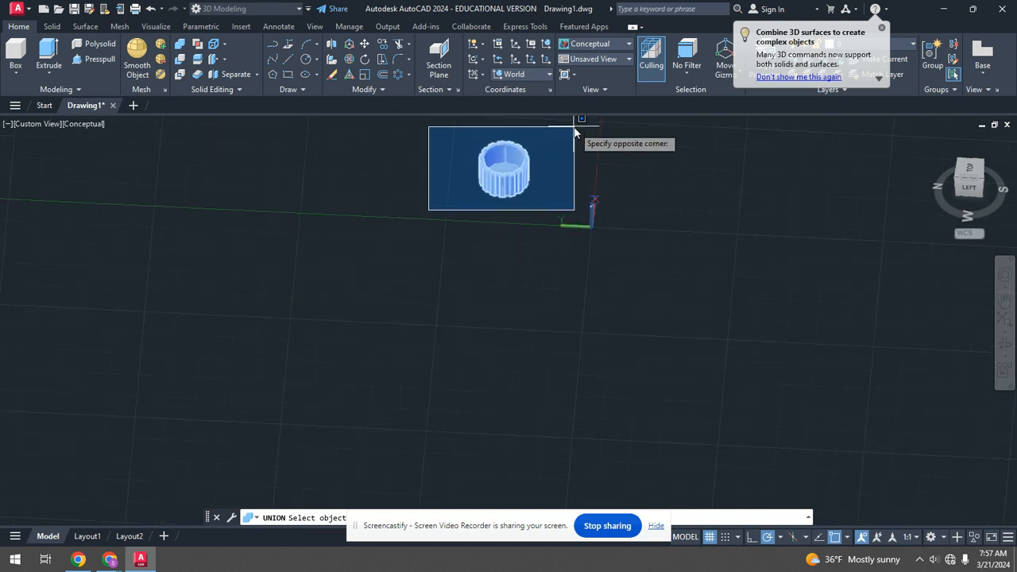
left_click(576, 132)
scroll(537, 143, "up", 3)
key("Return")
scroll(472, 182, "up", 2)
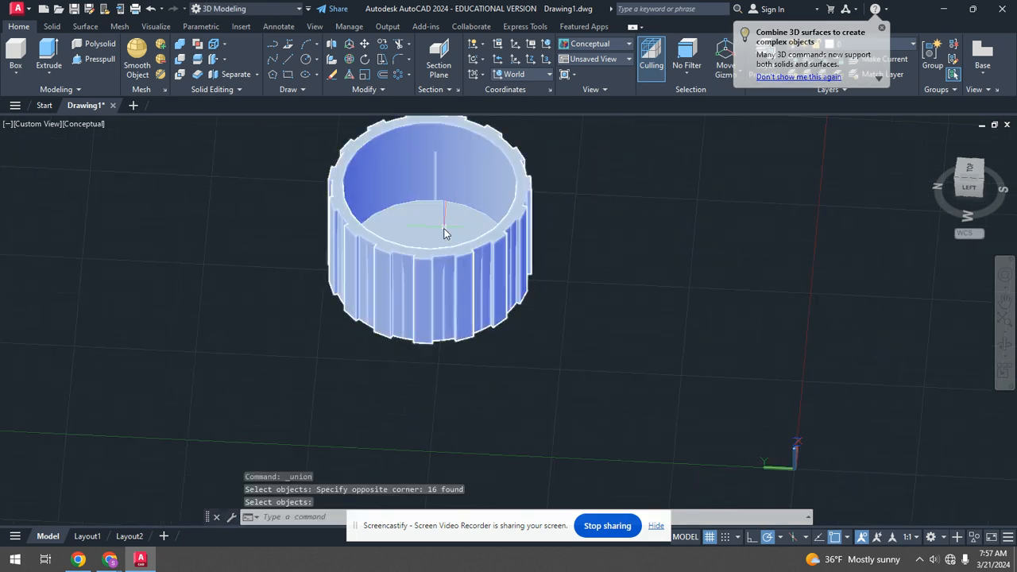
scroll(445, 233, "up", 5)
scroll(406, 228, "down", 8)
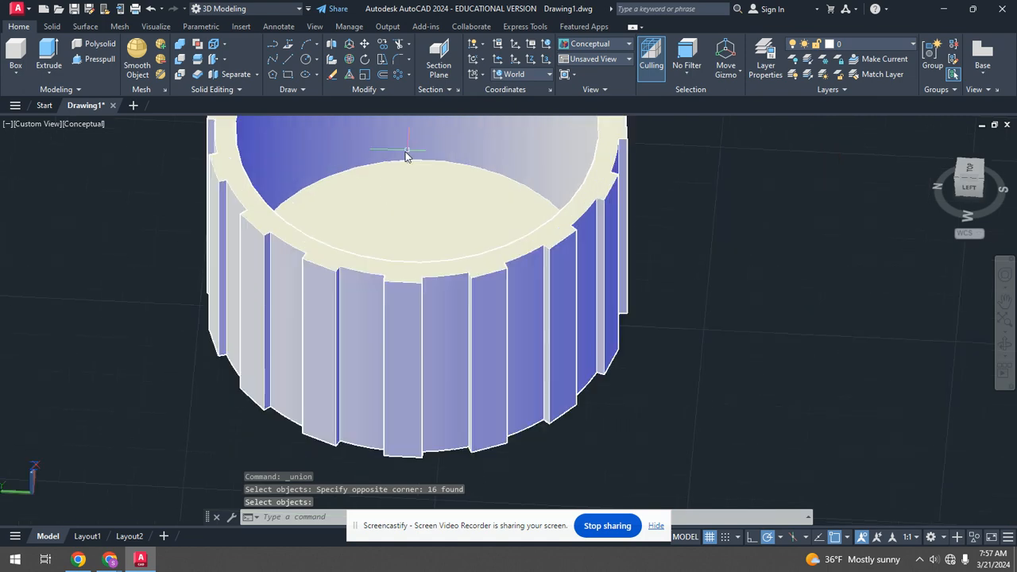
Draw a cylinder of radius 1.6 and height -0.5 centred on the cup's base, extending below it.
middle_click_drag(421, 204, 519, 275, "shift")
scroll(452, 228, "up", 5)
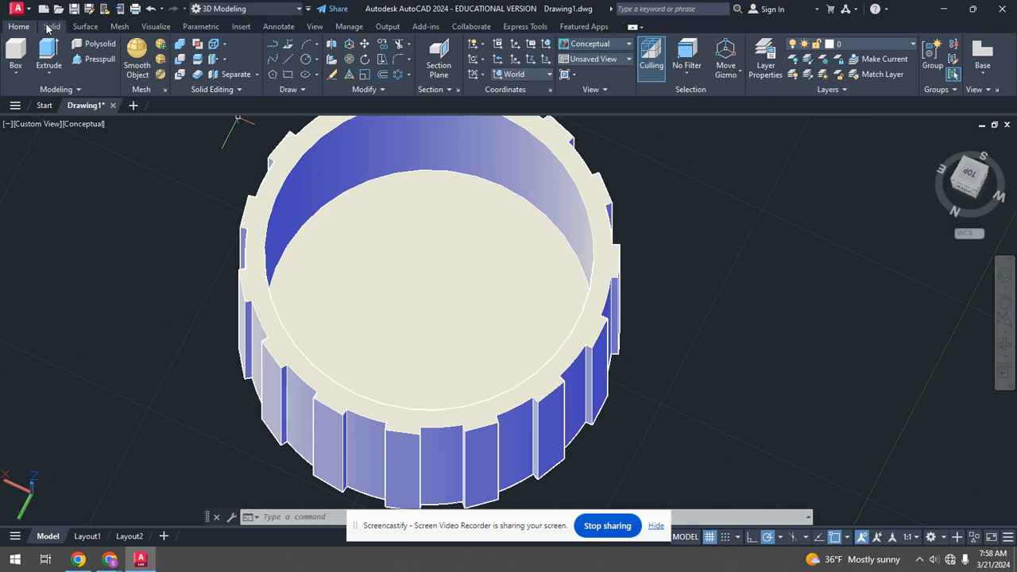
left_click(50, 28)
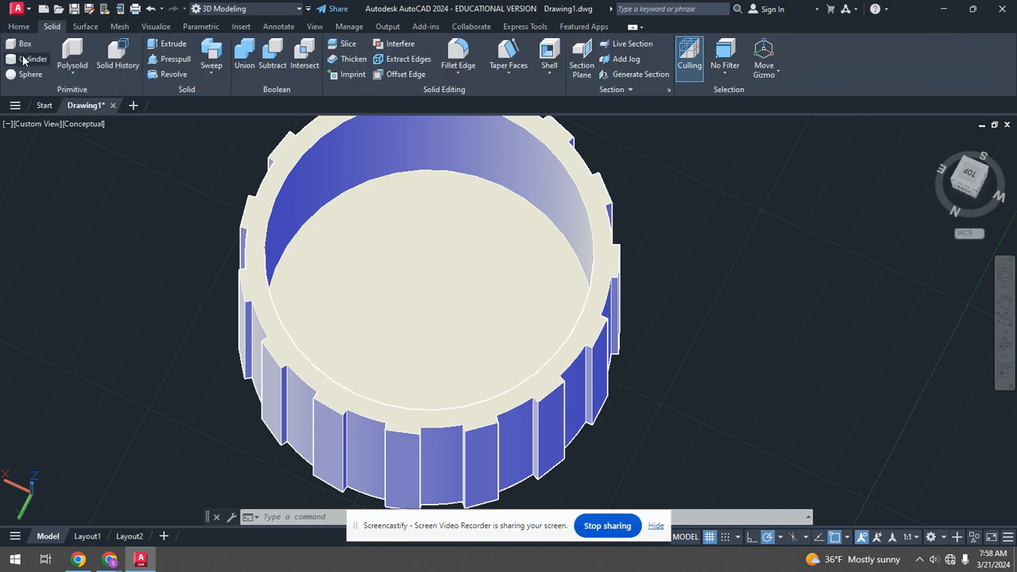
left_click(24, 61)
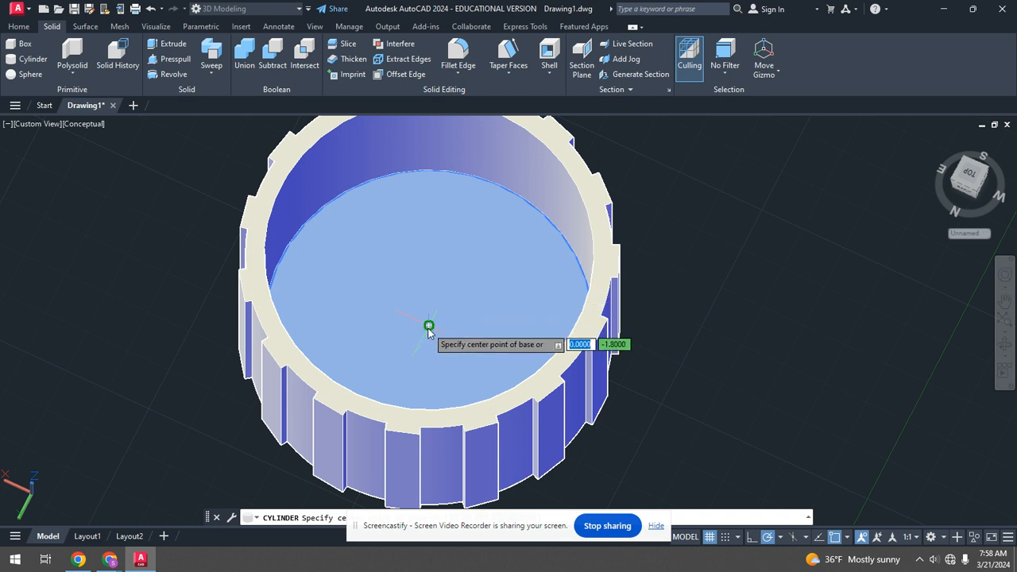
left_click(429, 326)
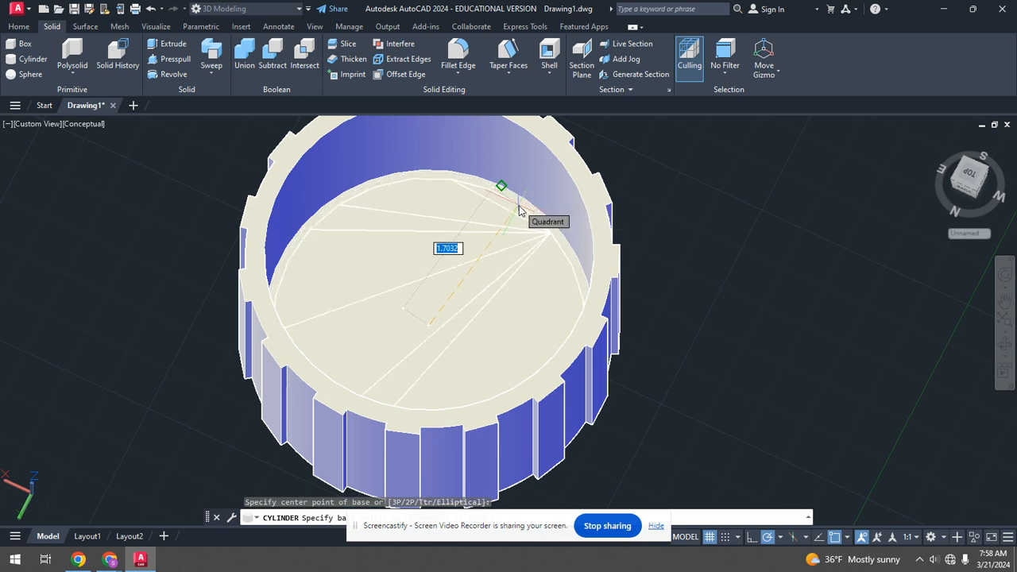
type("1.6")
key("Return")
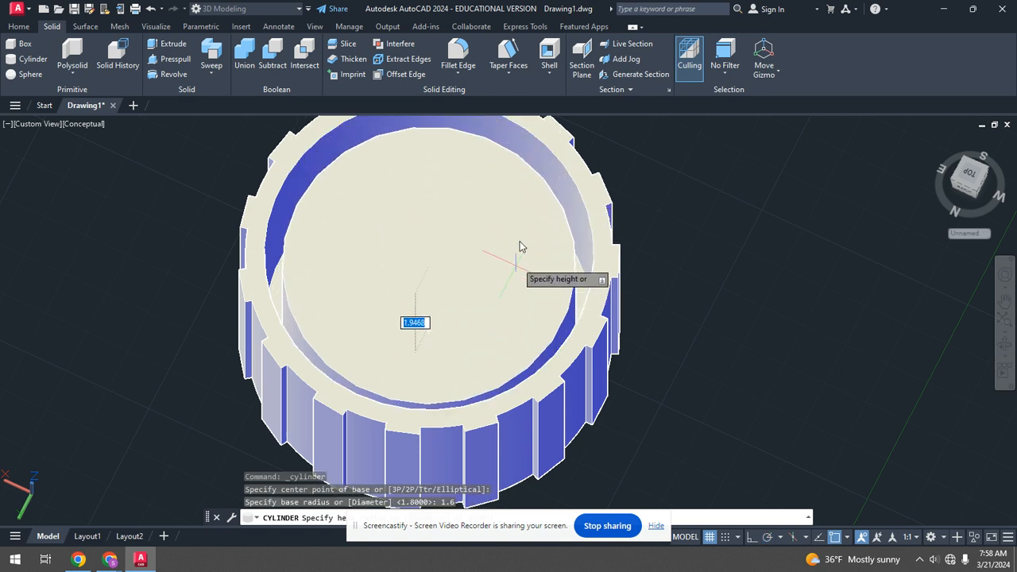
middle_click_drag(488, 334, 484, 193, "shift")
scroll(484, 194, "down", 5)
scroll(495, 306, "up", 6)
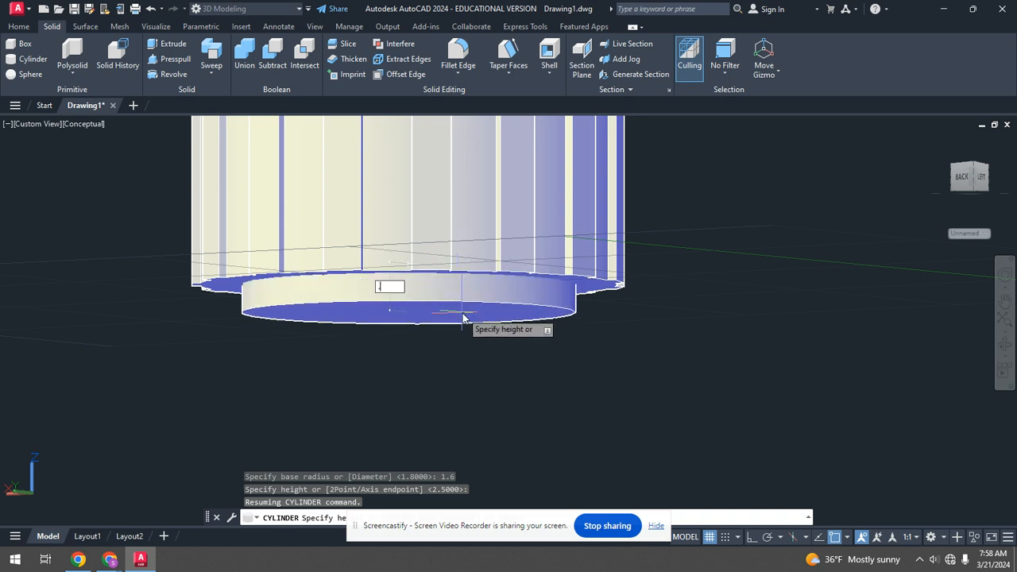
key("Return")
middle_click_drag(466, 318, 467, 349, "shift")
left_click(467, 350)
Draw a smaller cylinder of radius 0.5 at the same centre, extending below the first cylinder.
left_click(33, 59)
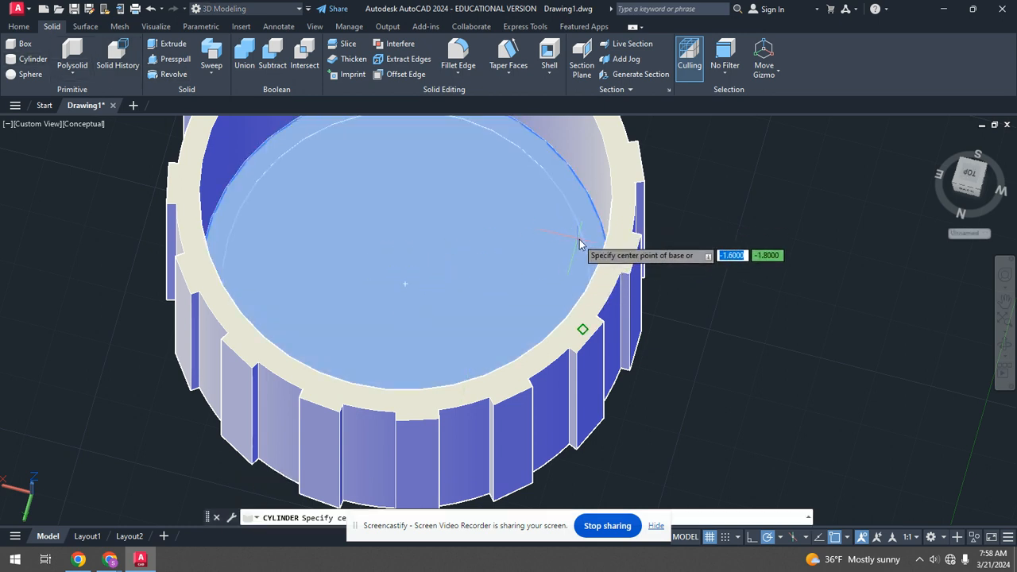
left_click(406, 284)
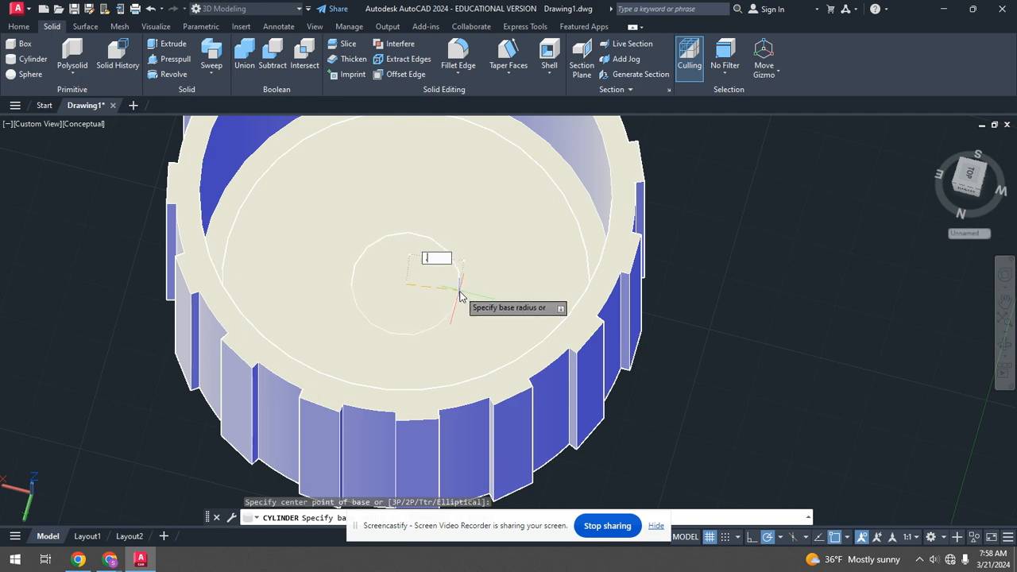
key("Return")
middle_click_drag(497, 301, 506, 198, "shift")
scroll(507, 197, "down", 5)
scroll(519, 309, "up", 4)
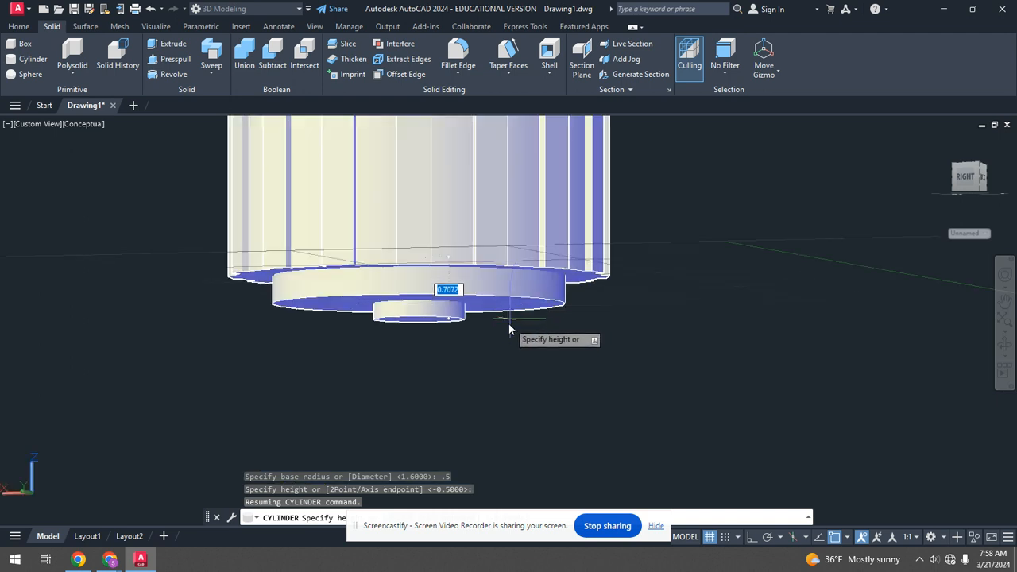
scroll(484, 286, "up", 2)
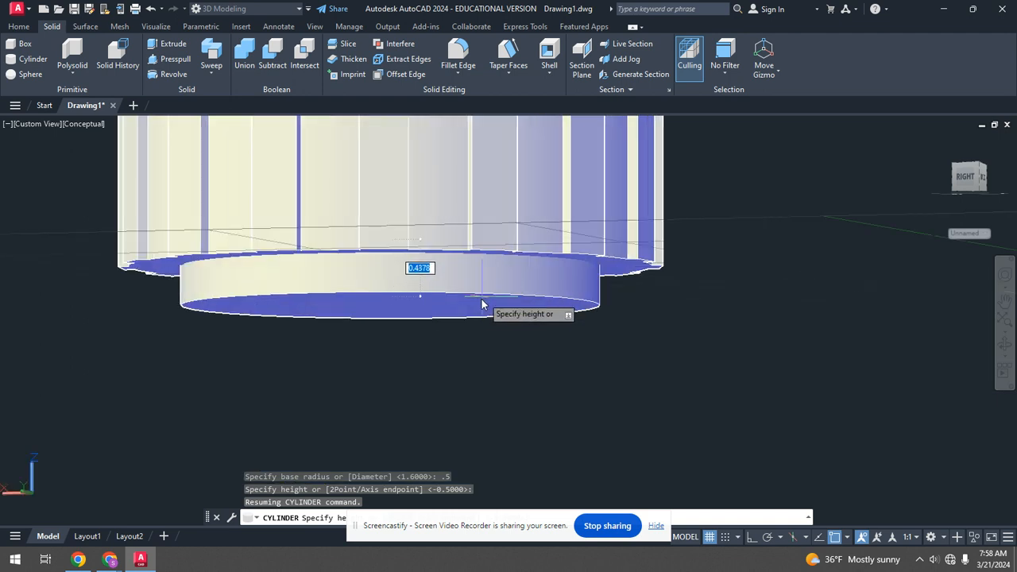
left_click(489, 338)
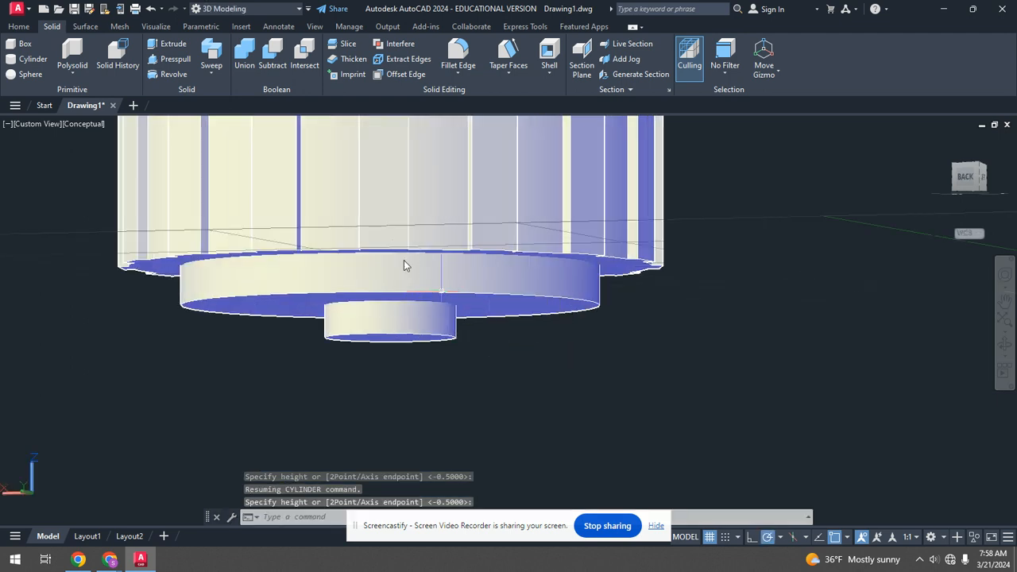
Subtract the small 0.5-radius cylinder from the larger base cylinder.
left_click(273, 57)
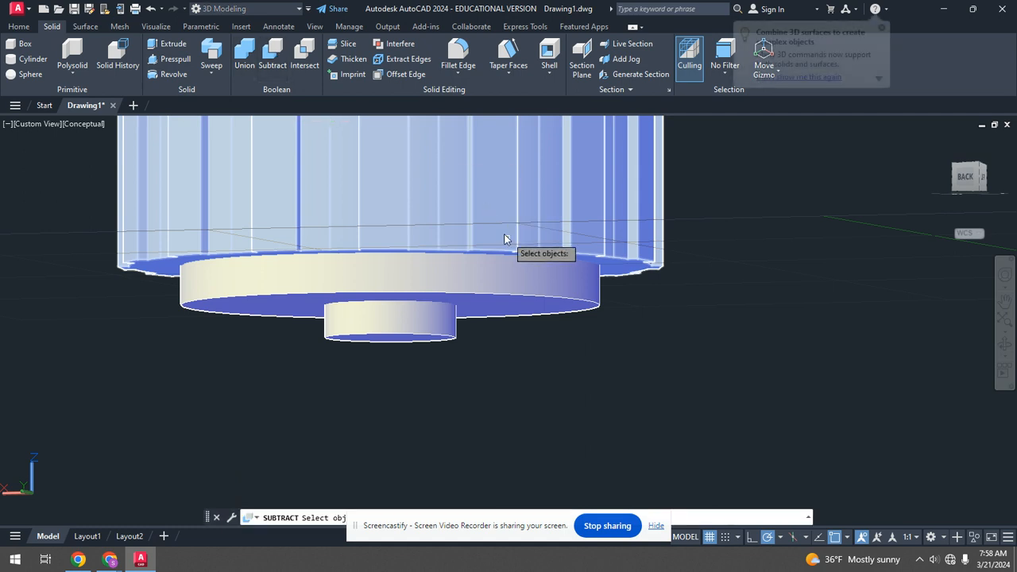
left_click(526, 294)
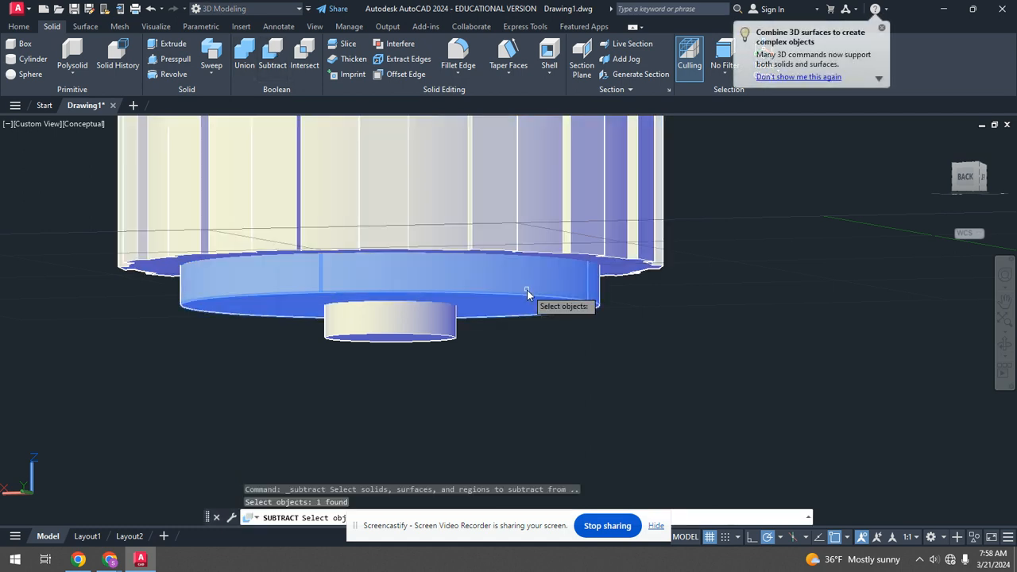
key("Return")
left_click(442, 337)
middle_click_drag(442, 337, 507, 389, "shift")
middle_click_drag(514, 294, 558, 370, "shift")
scroll(560, 371, "down", 3)
scroll(444, 241, "up", 5)
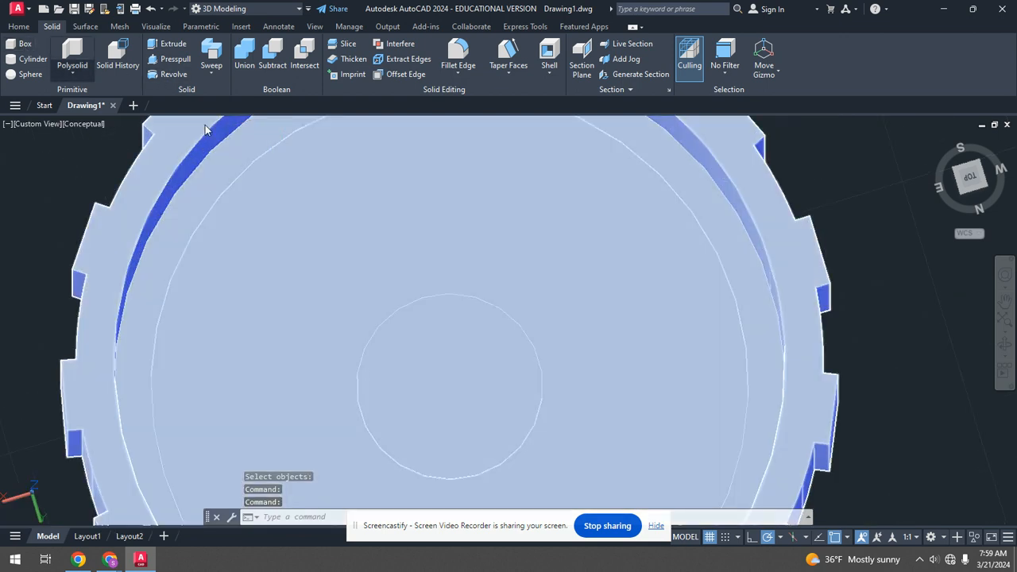
Draw a thin box from the cup's centre out toward the inner rim, extending below the base.
scroll(261, 119, "down", 3)
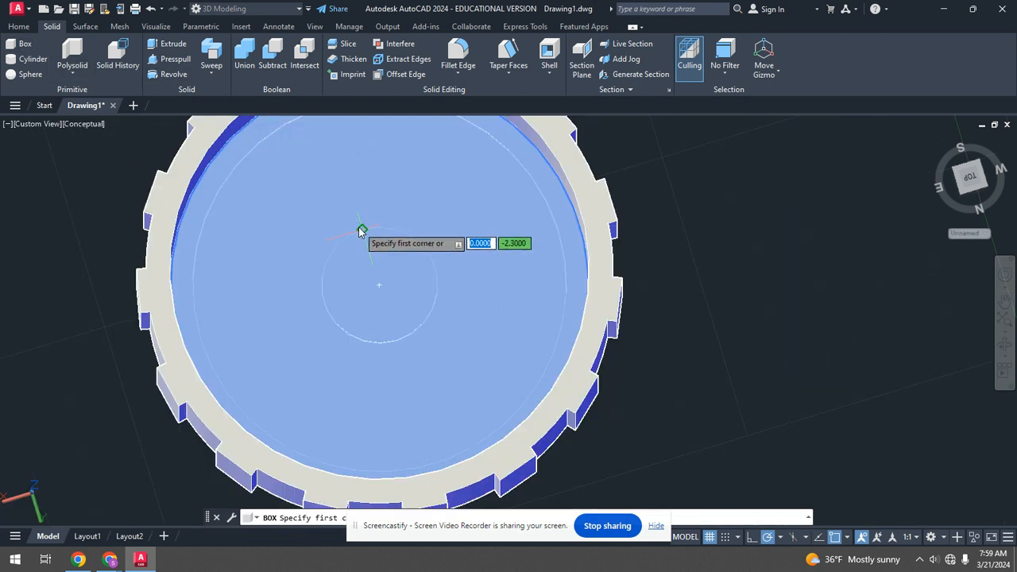
left_click(378, 287)
scroll(363, 264, "down", 4)
scroll(335, 172, "up", 3)
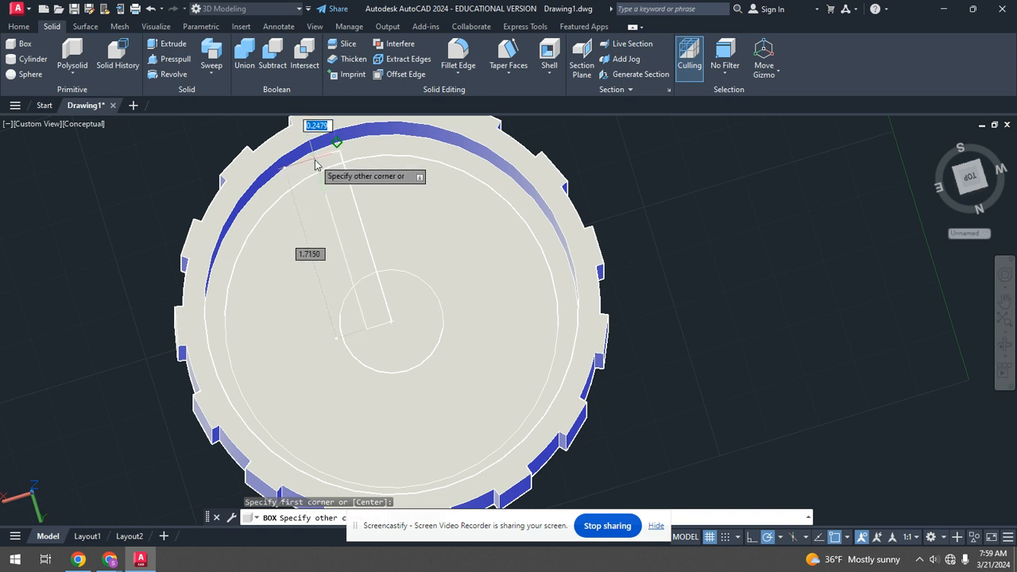
left_click(314, 162)
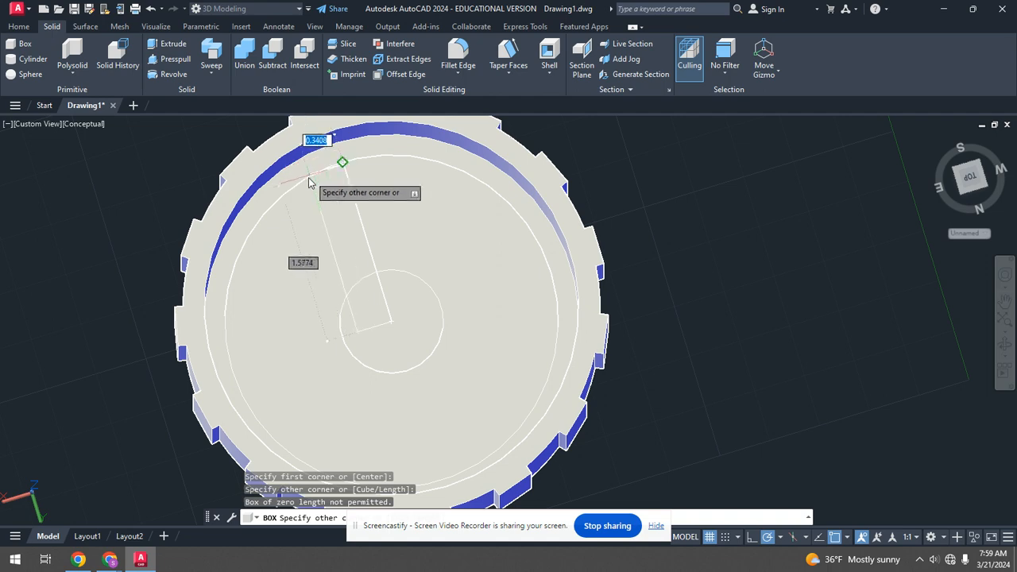
middle_click_drag(318, 163, 313, 123, "shift")
scroll(334, 194, "up", 3)
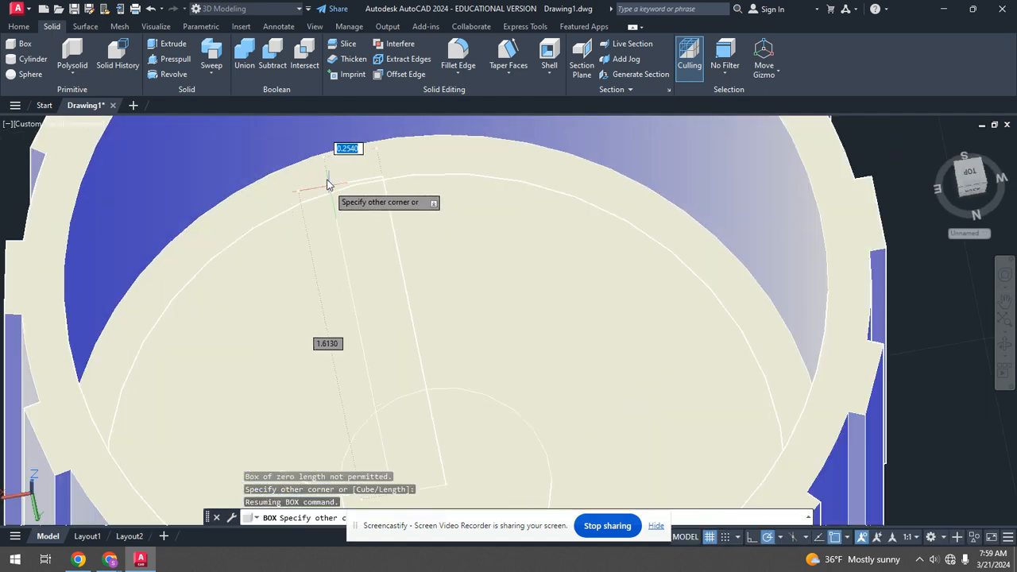
middle_click_drag(390, 232, 396, 147, "shift")
scroll(419, 181, "down", 4)
scroll(334, 230, "up", 3)
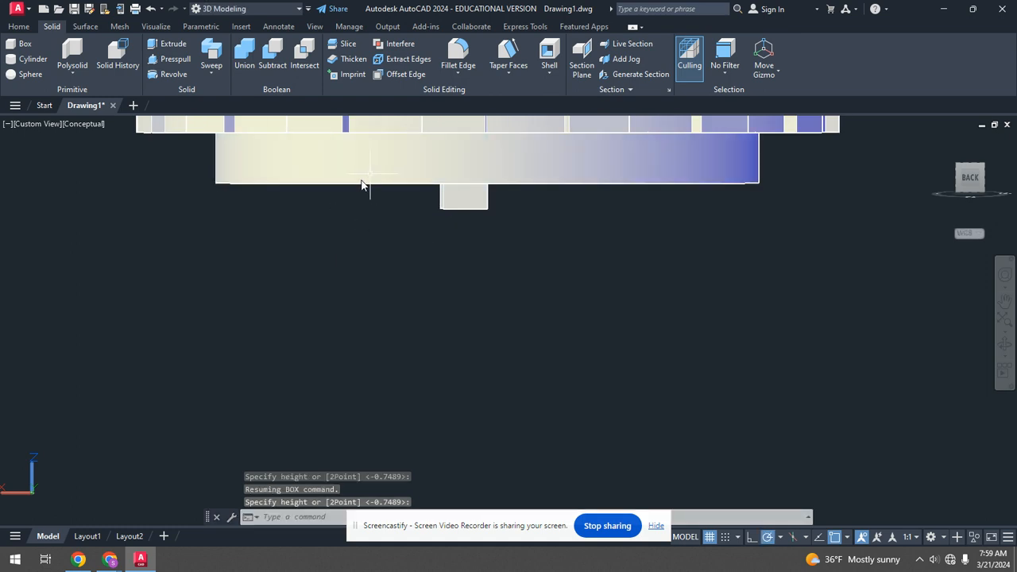
middle_click_drag(381, 170, 429, 171, "shift")
scroll(388, 158, "up", 6)
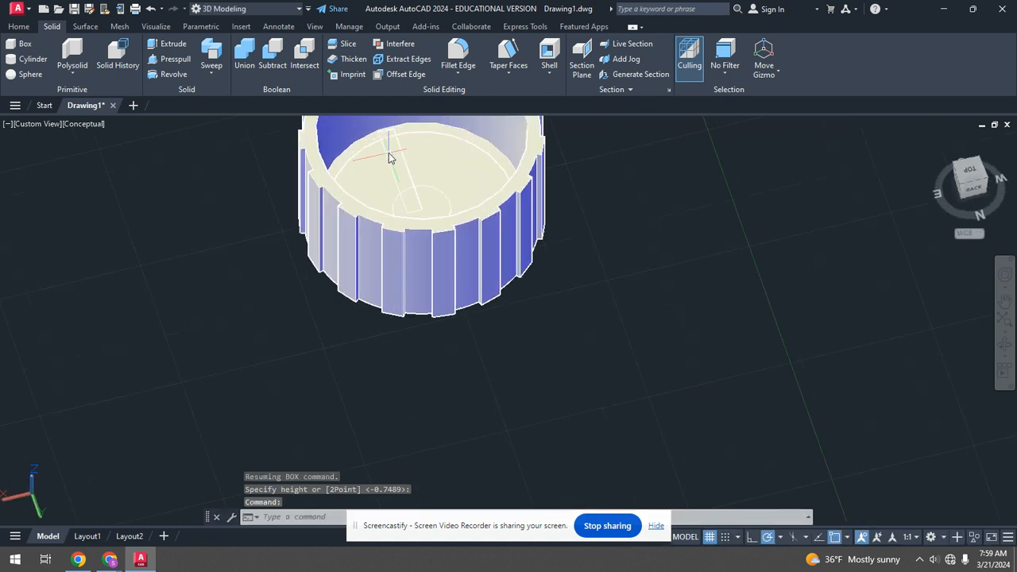
Copy the thin box with a small offset next to the original across the cup's base.
scroll(439, 223, "down", 4)
scroll(435, 221, "up", 3)
scroll(435, 224, "down", 4)
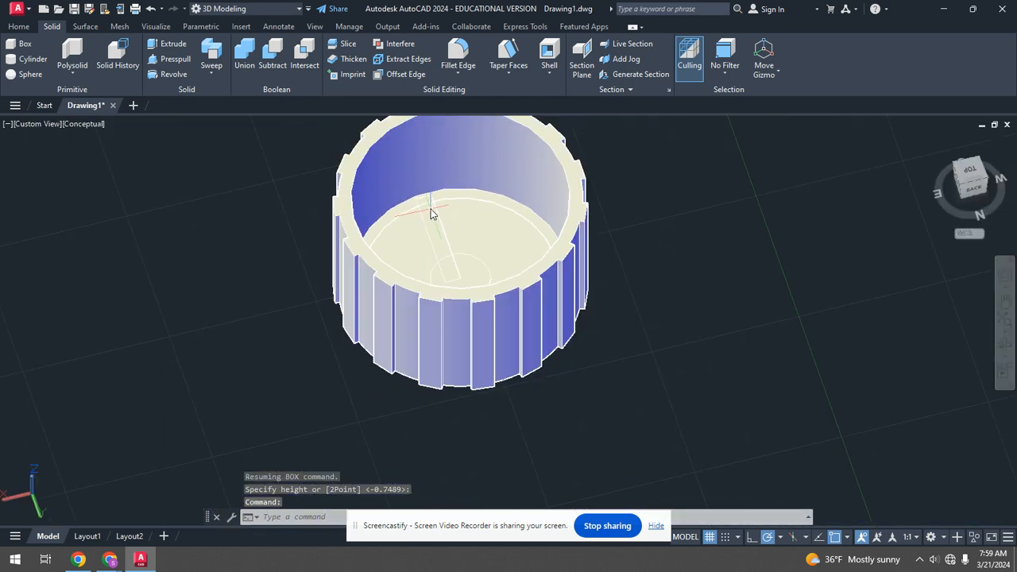
scroll(435, 223, "up", 4)
scroll(443, 223, "down", 2)
middle_click_drag(447, 226, 534, 369, "shift")
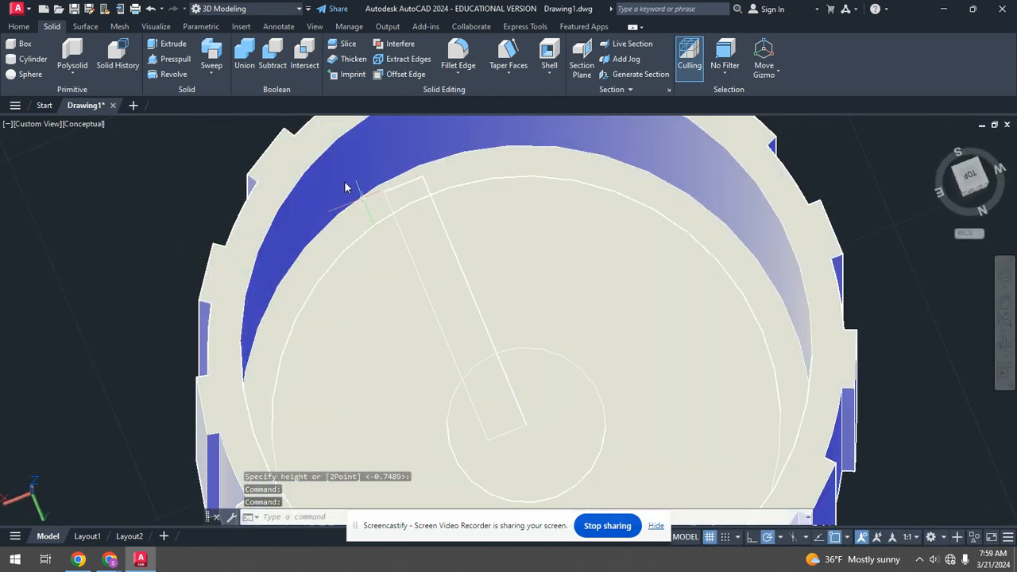
left_click(19, 27)
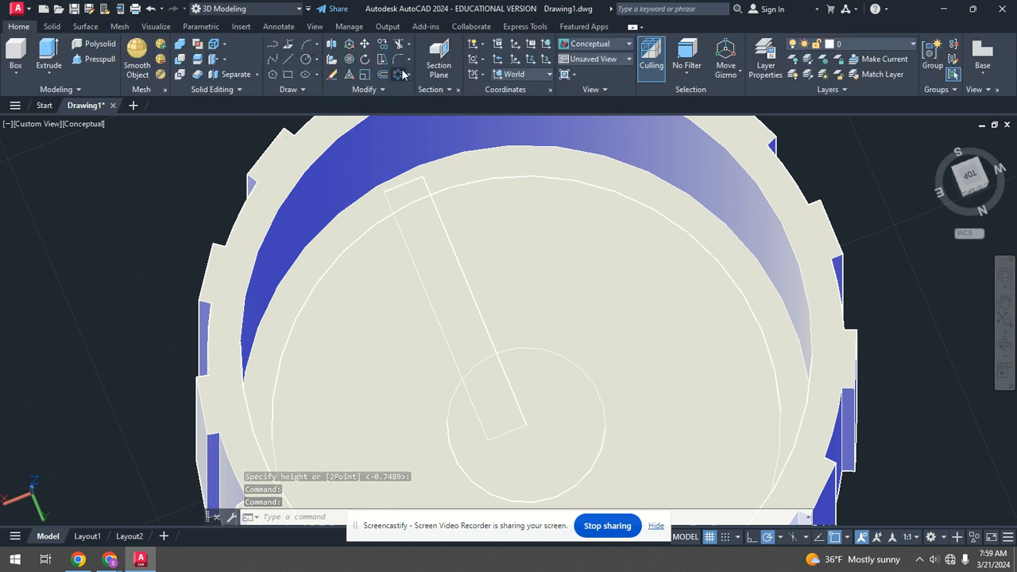
left_click(381, 45)
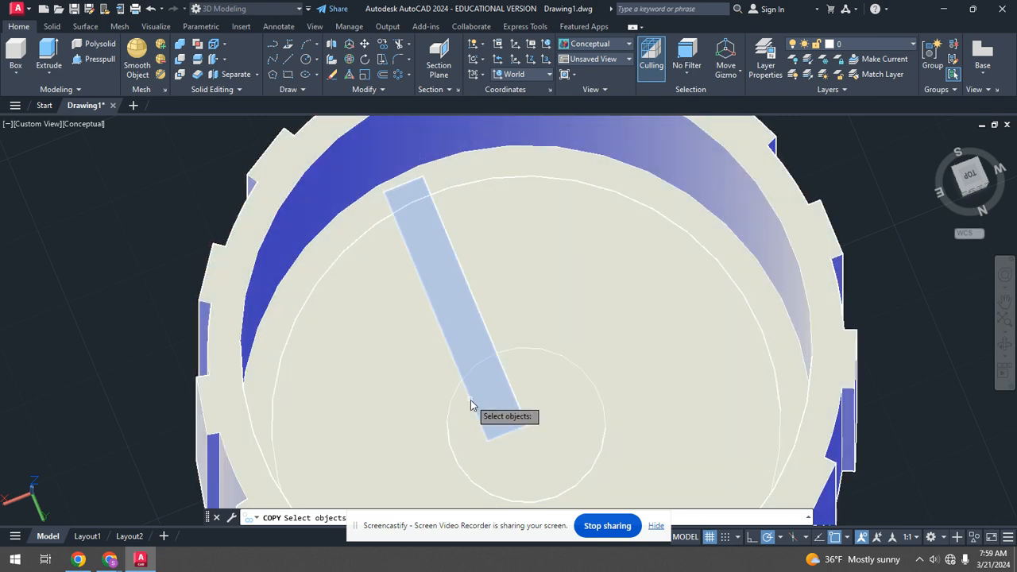
left_click(470, 400)
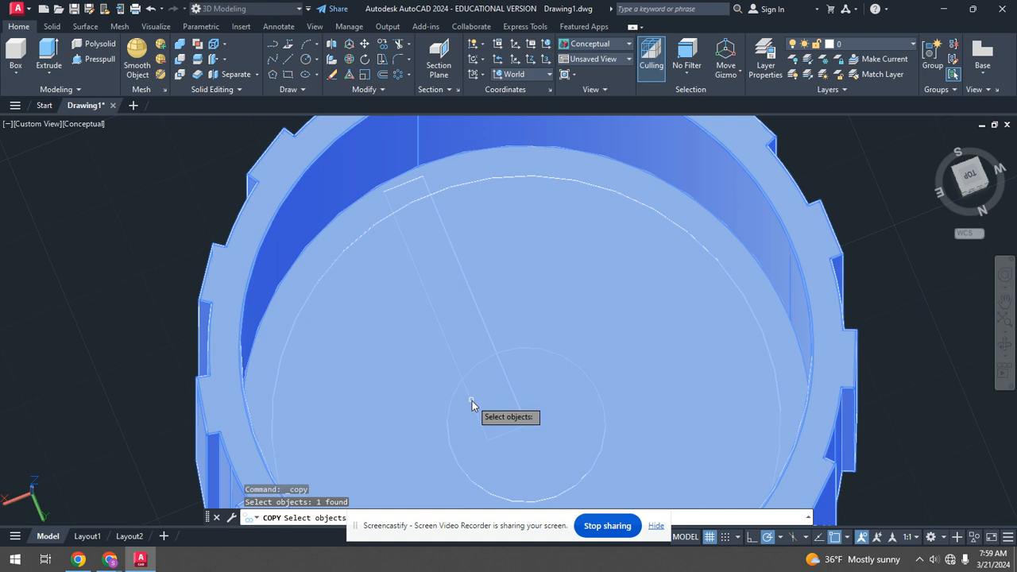
key("ctrl+z")
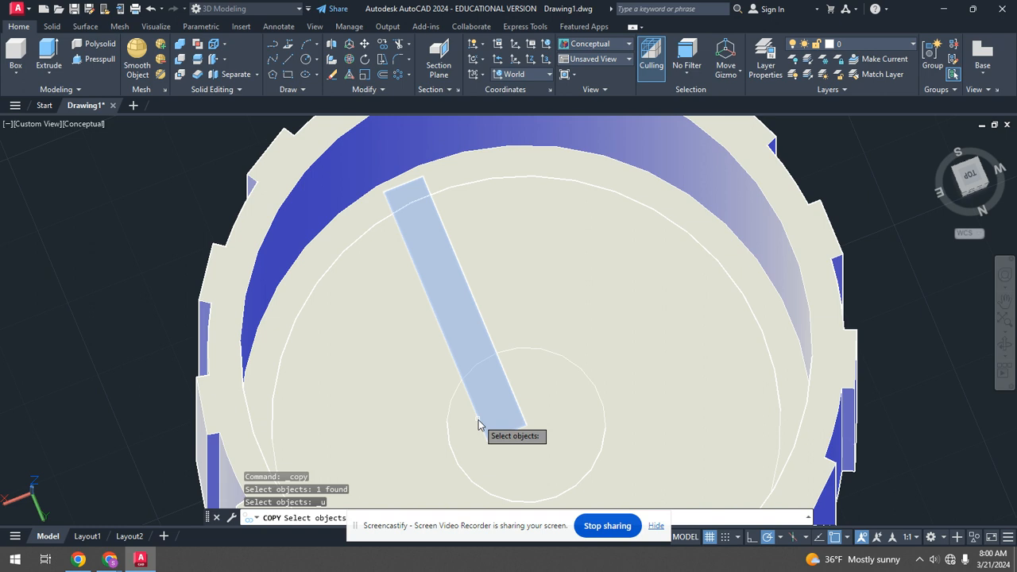
left_click(478, 421)
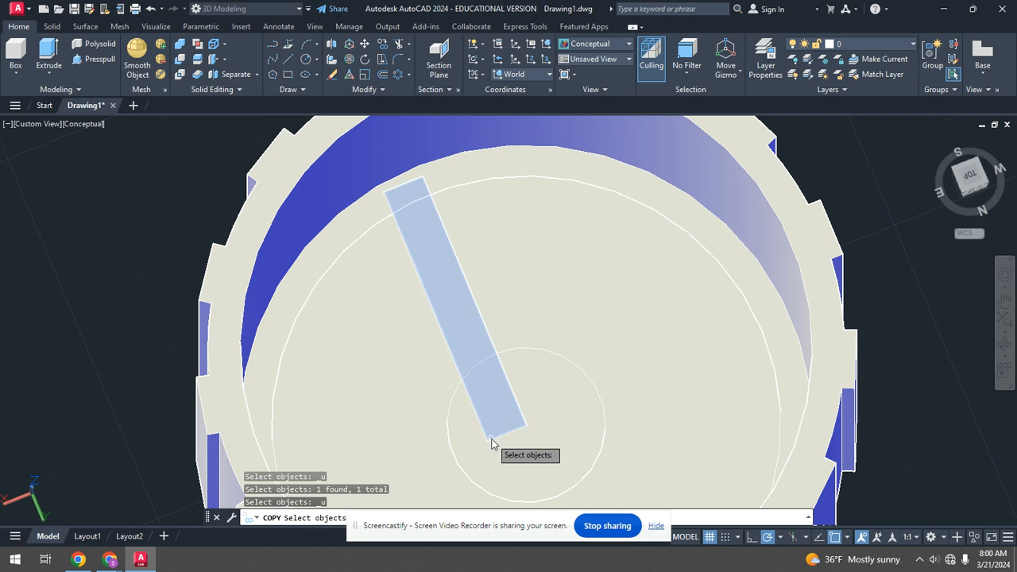
left_click(491, 442)
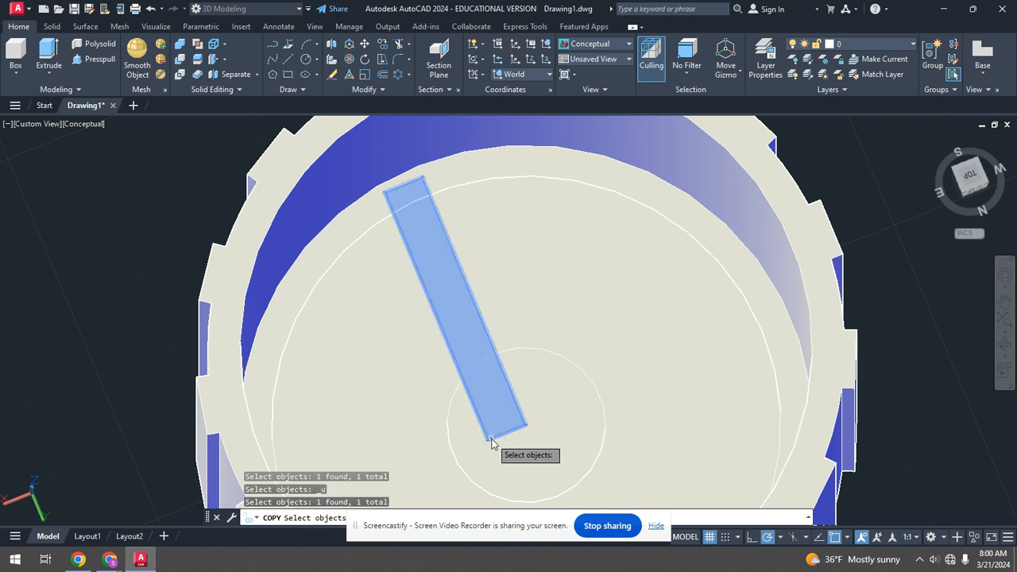
key("Return")
left_click(489, 439)
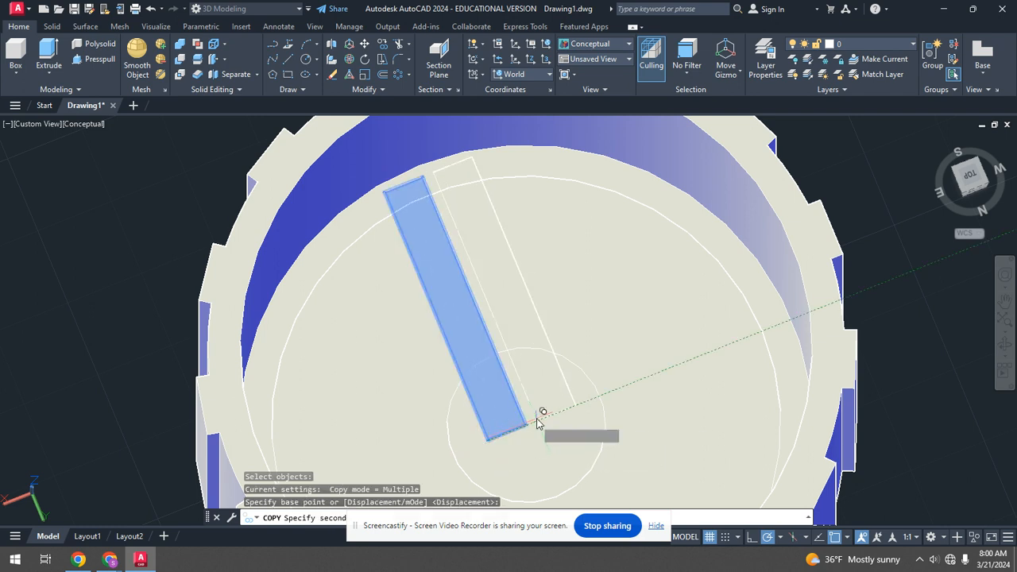
left_click(526, 425)
key("Escape")
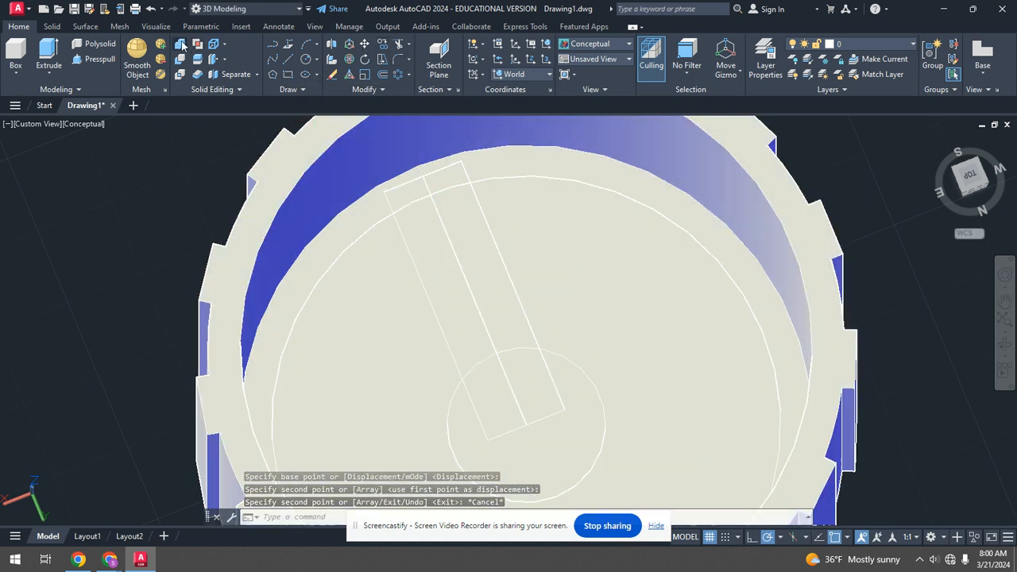
Union the box with the base cylinder.
left_click(182, 44)
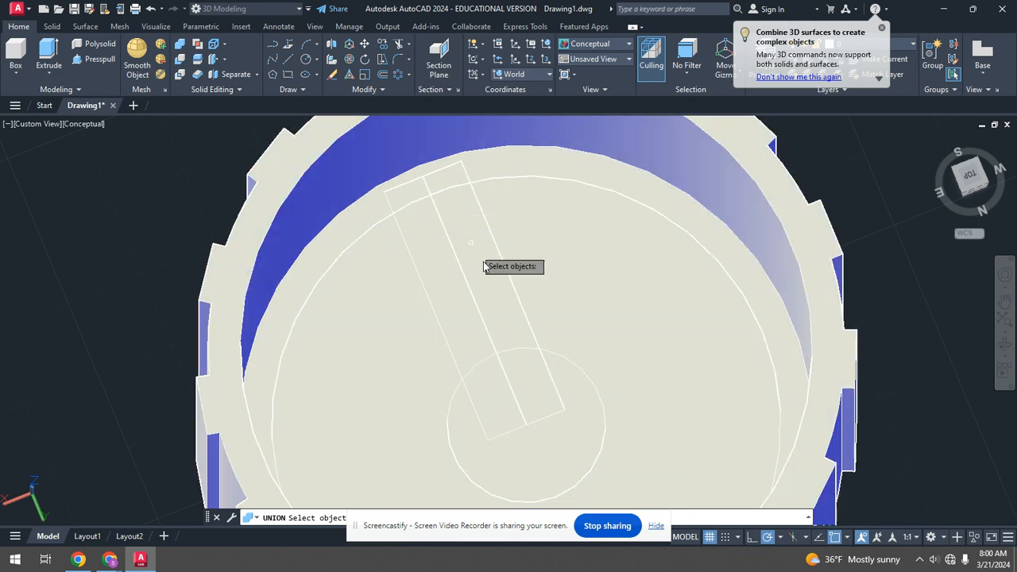
middle_click_drag(487, 266, 493, 321, "shift")
left_click(475, 335)
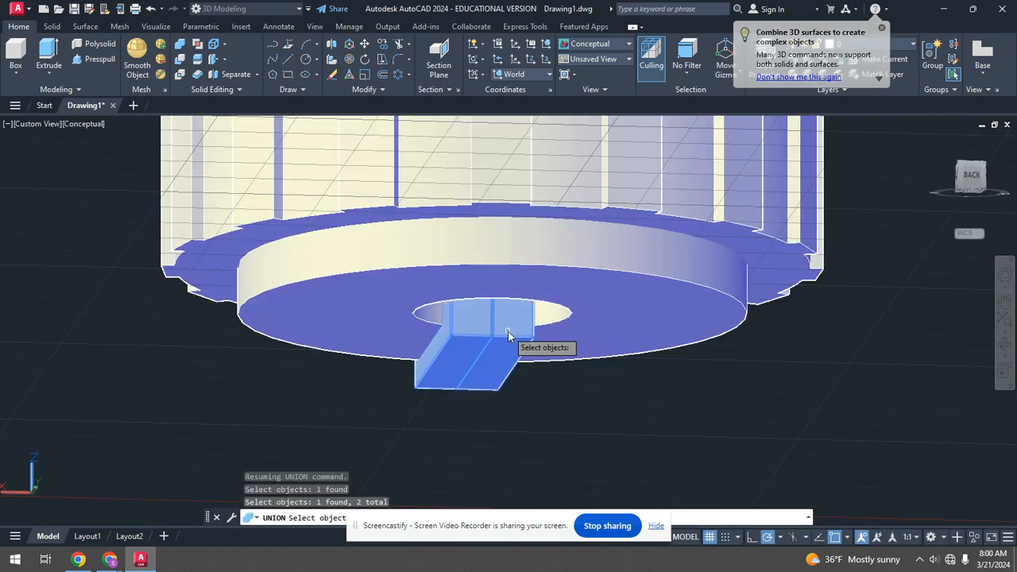
key("Return")
scroll(517, 349, "down", 2)
scroll(526, 348, "up", 2)
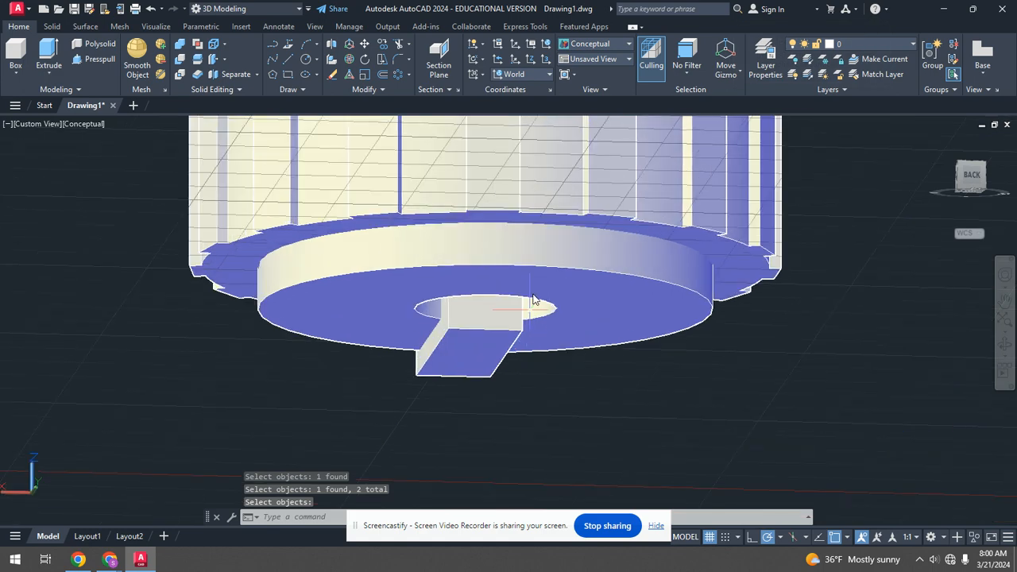
Intersect the box with the base cylinder to trim it into a rib with a curved end.
left_click(51, 26)
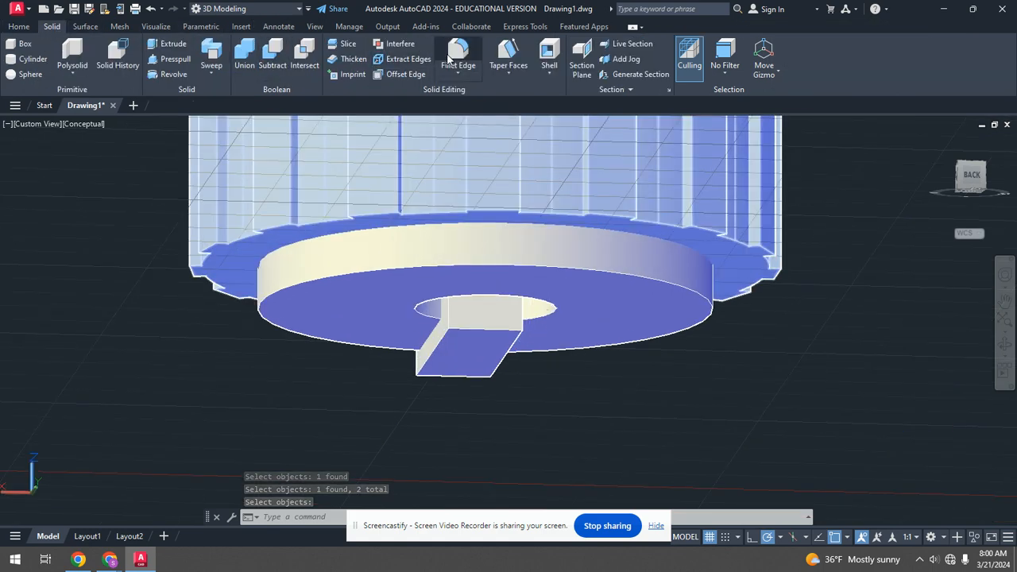
middle_click_drag(465, 243, 533, 275, "shift")
scroll(530, 263, "up", 1)
left_click(529, 262)
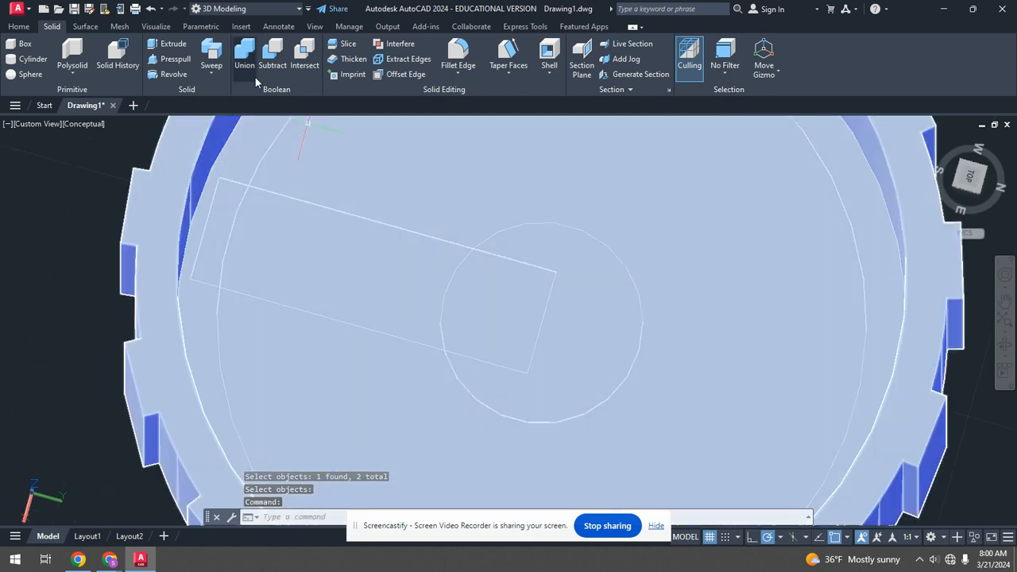
left_click(303, 53)
middle_click_drag(465, 198, 453, 254, "shift")
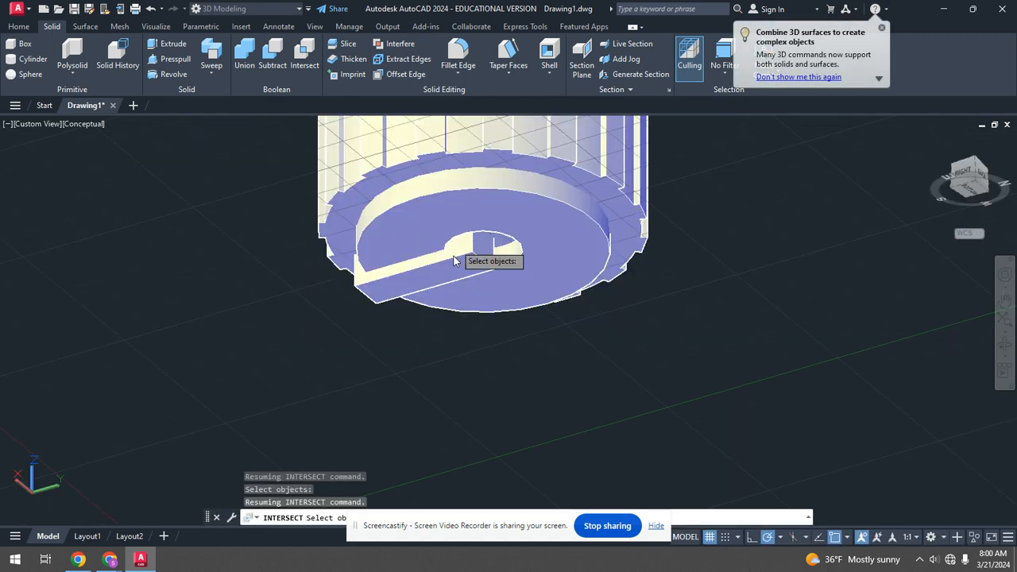
scroll(469, 262, "up", 3)
left_click(470, 262)
left_click(410, 232)
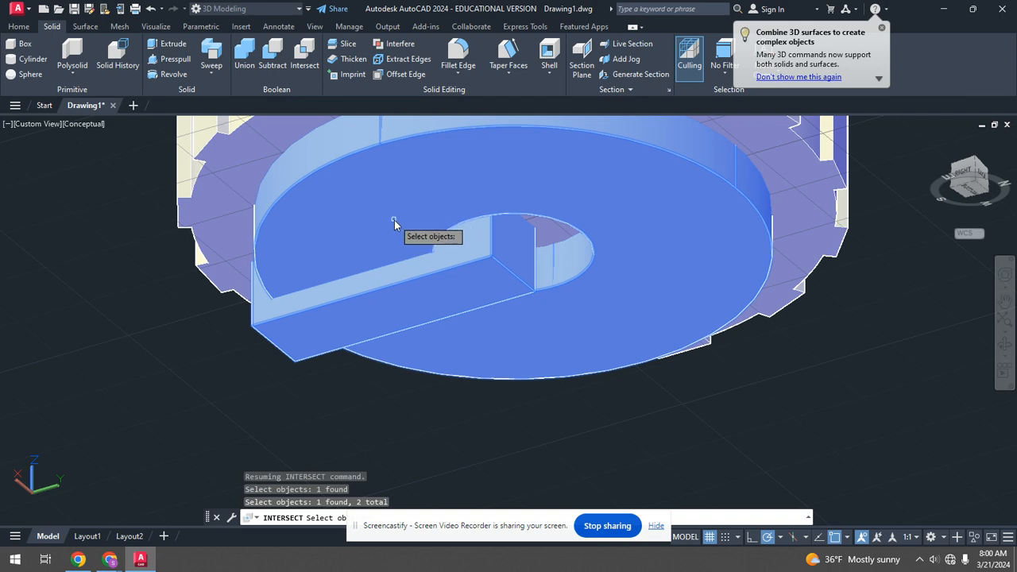
key("Return")
left_click(420, 291)
middle_click_drag(458, 213, 420, 289, "shift")
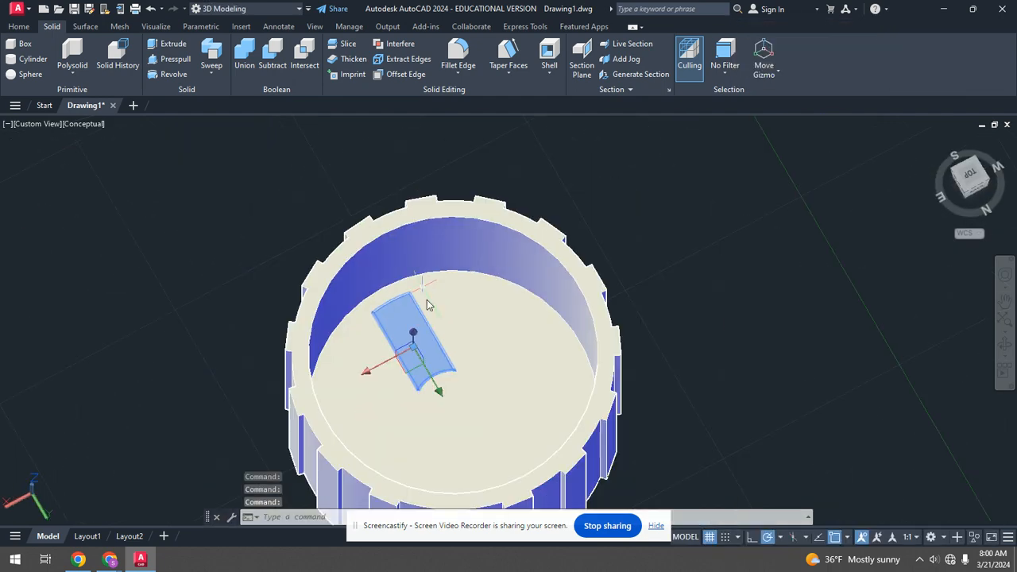
scroll(421, 288, "up", 1)
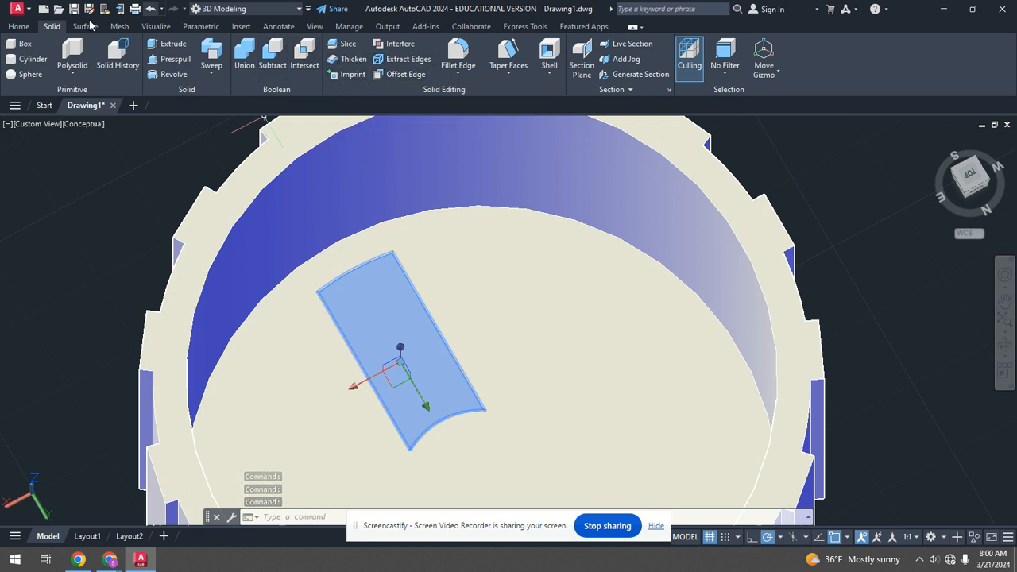
left_click(19, 27)
left_click(399, 74)
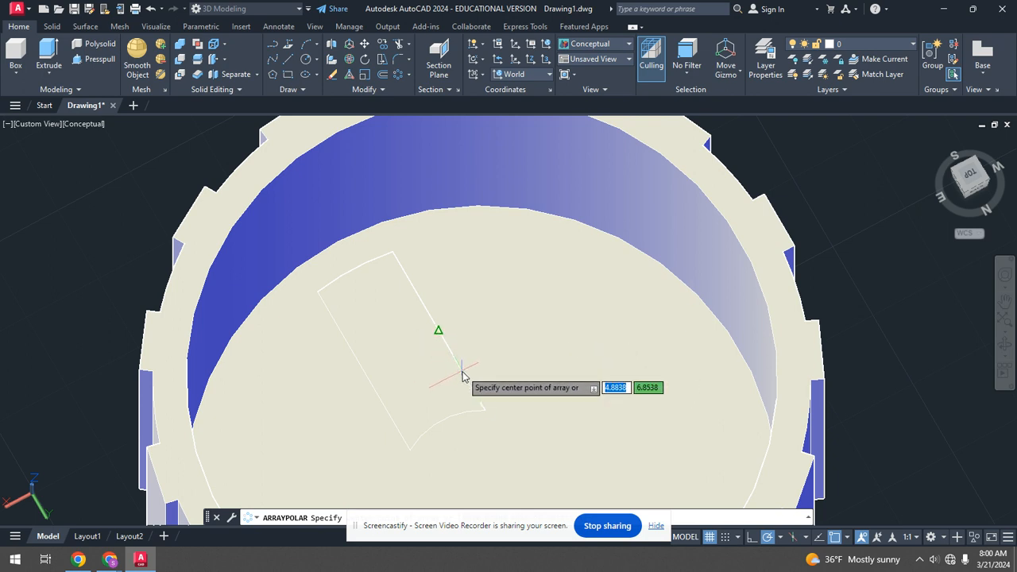
scroll(463, 391, "down", 2)
scroll(477, 393, "up", 4)
scroll(477, 393, "down", 3)
scroll(477, 361, "up", 2)
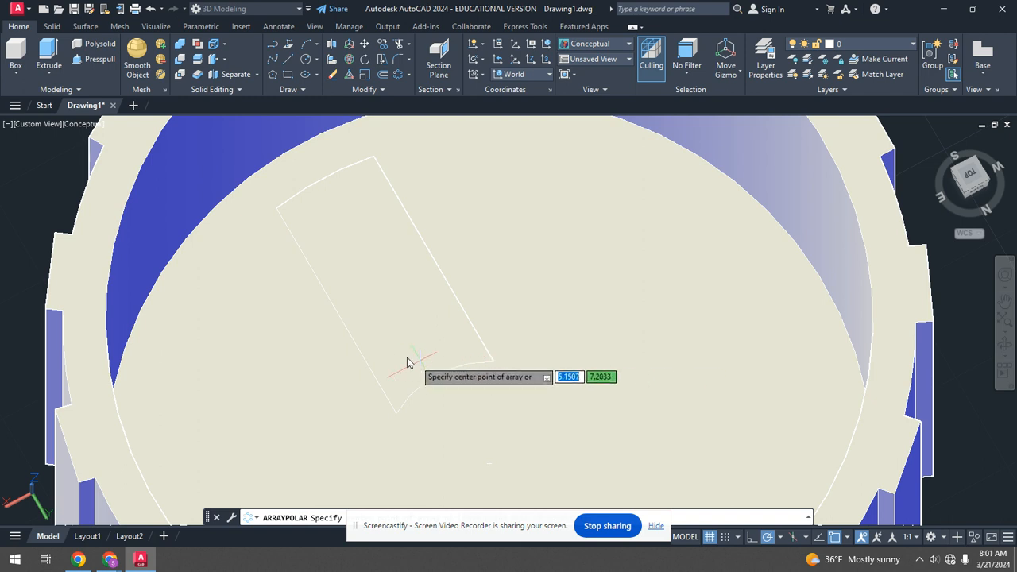
key("Escape")
Polar-array the rib around the cup's centre into 6 items.
left_click(398, 75)
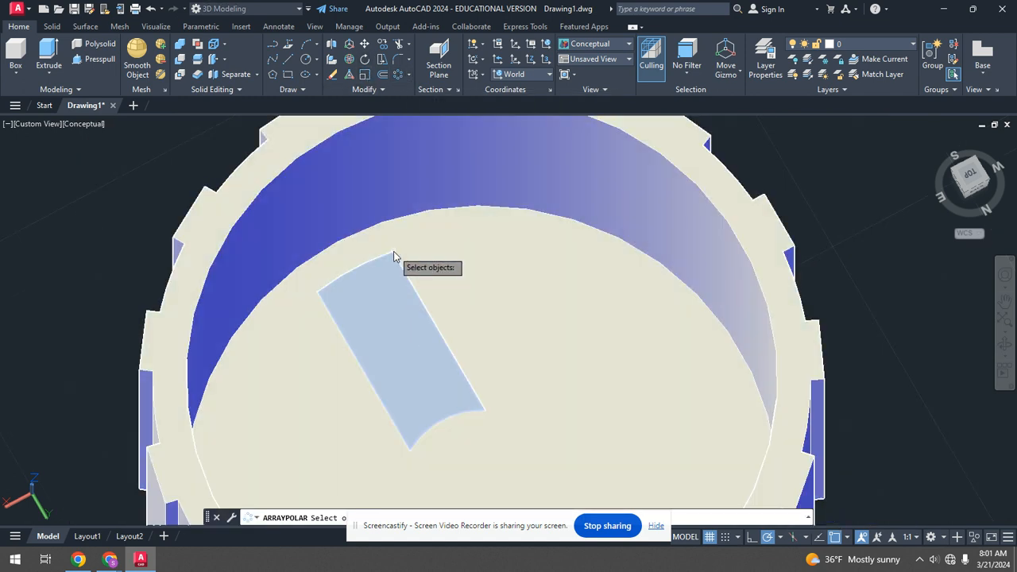
left_click(394, 251)
key("Return")
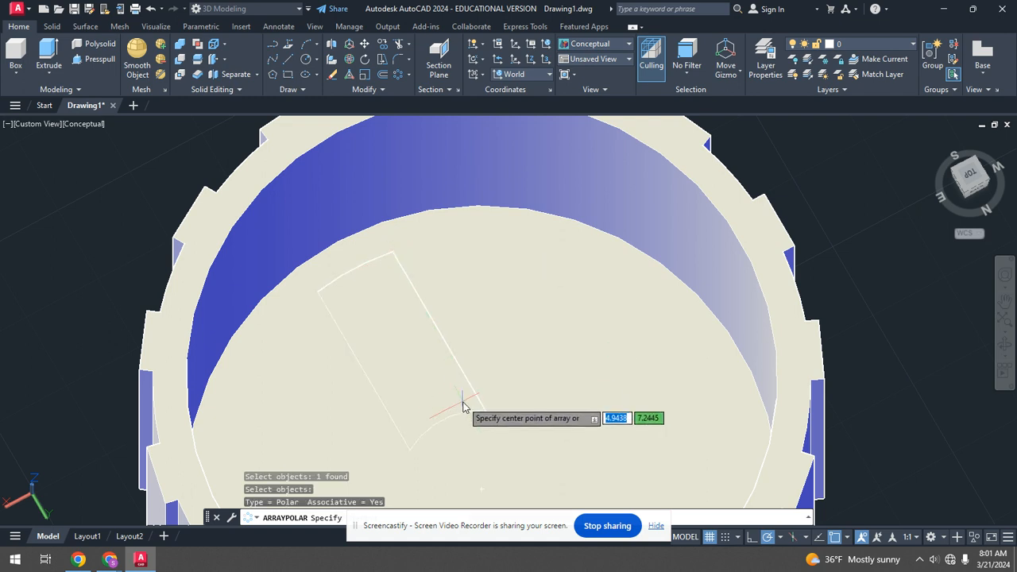
scroll(487, 422, "down", 4)
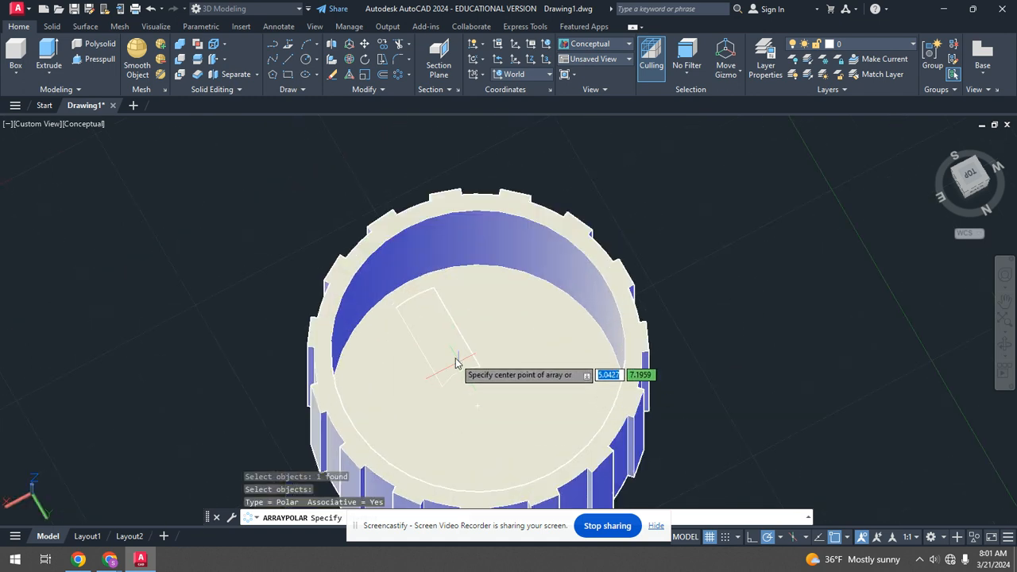
left_click(478, 408)
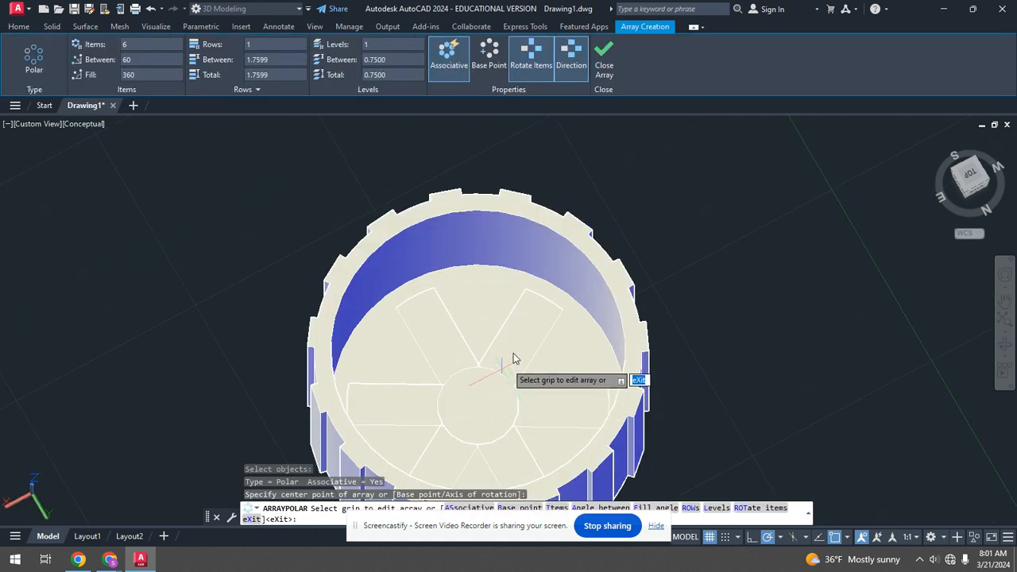
scroll(538, 337, "down", 2)
scroll(517, 355, "up", 4)
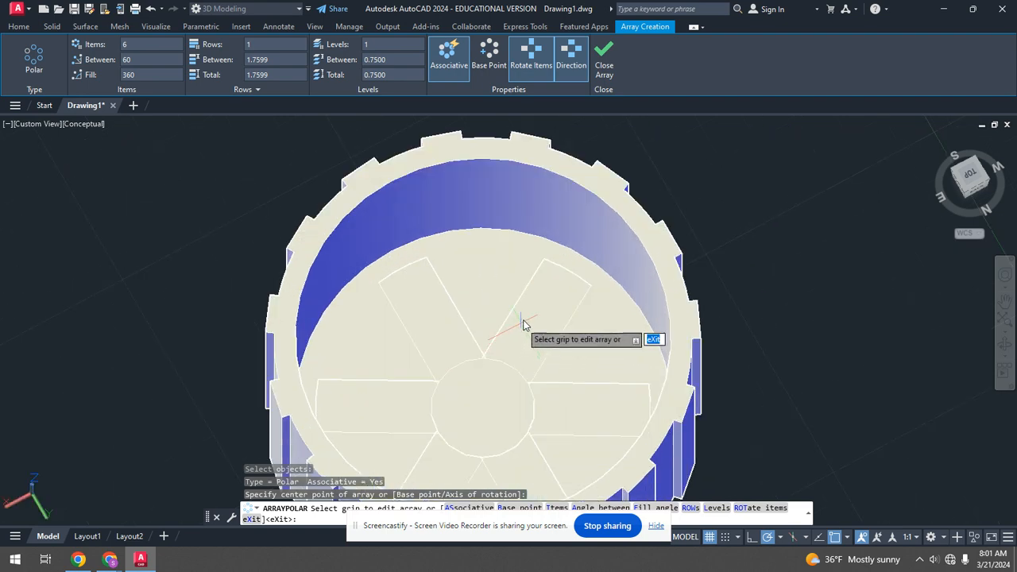
left_click(608, 60)
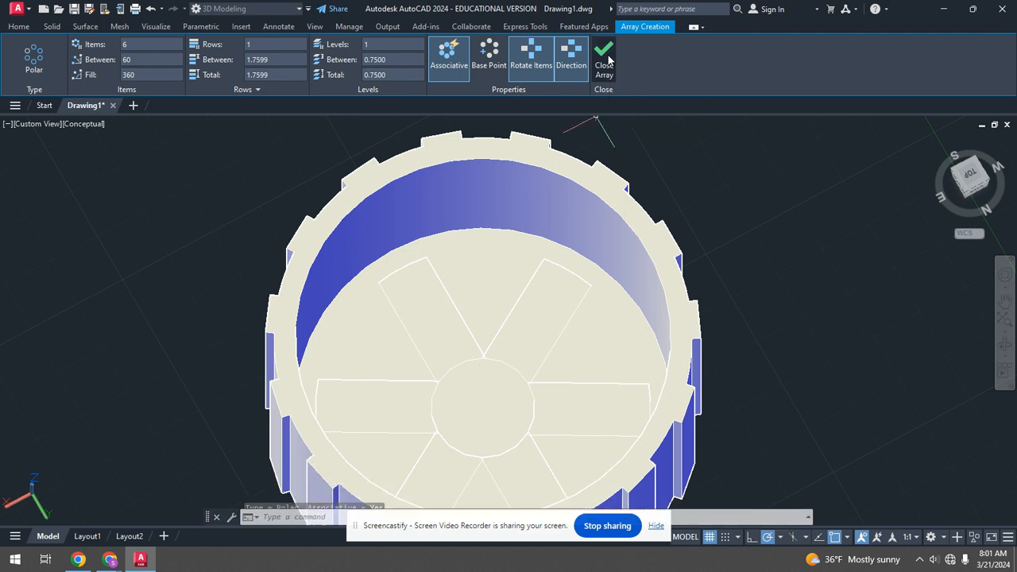
Draw a short cylinder at the base's centre filling the central hole among the ribs.
scroll(500, 331, "up", 5)
scroll(509, 318, "down", 6)
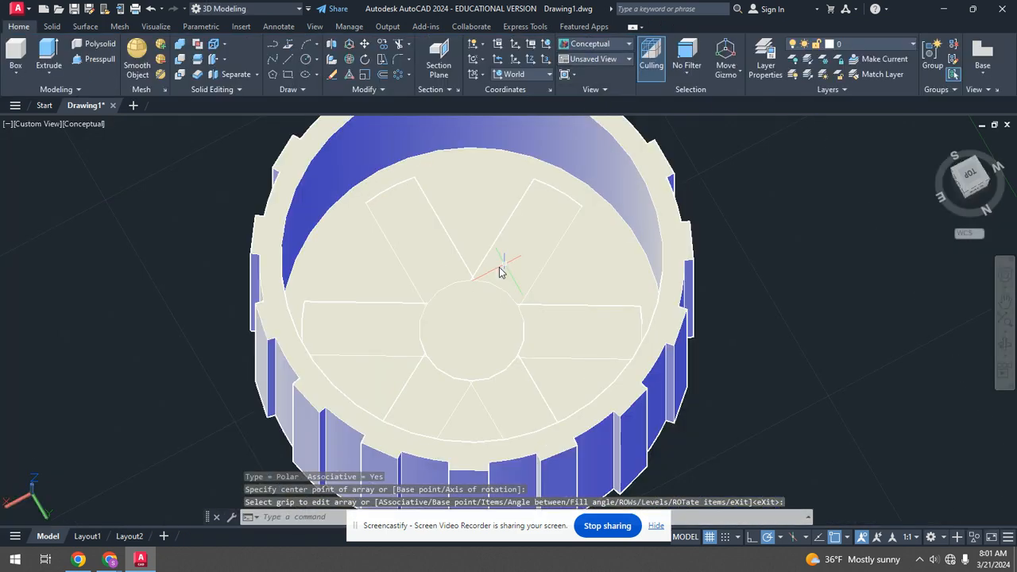
scroll(485, 278, "up", 4)
scroll(467, 294, "down", 5)
scroll(469, 279, "up", 3)
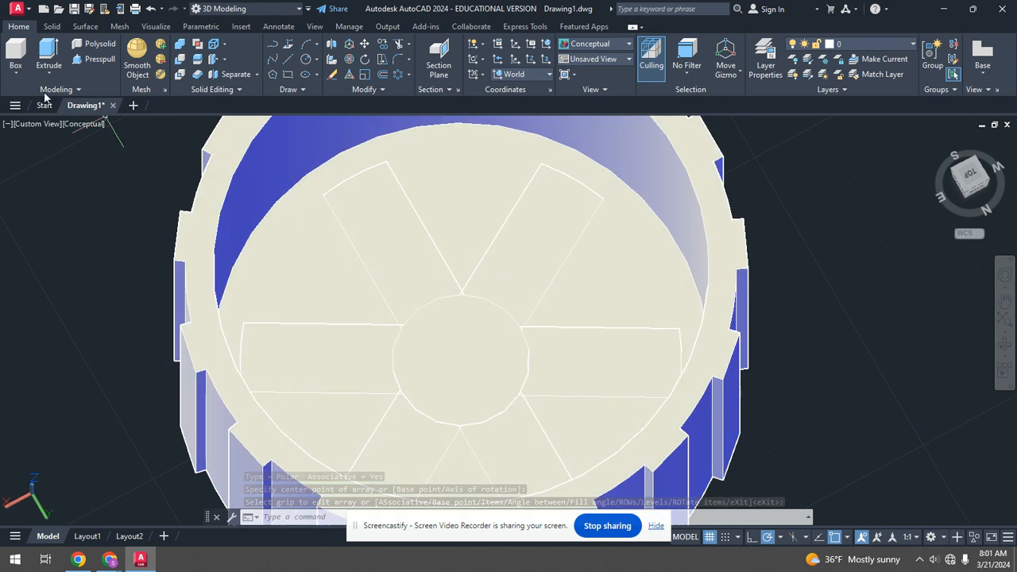
left_click(52, 26)
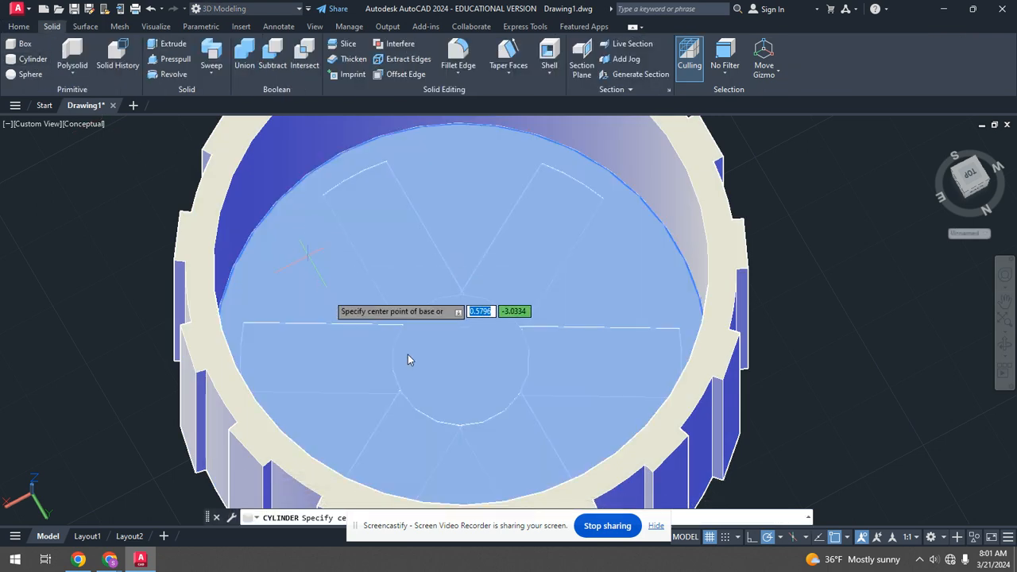
left_click(461, 361)
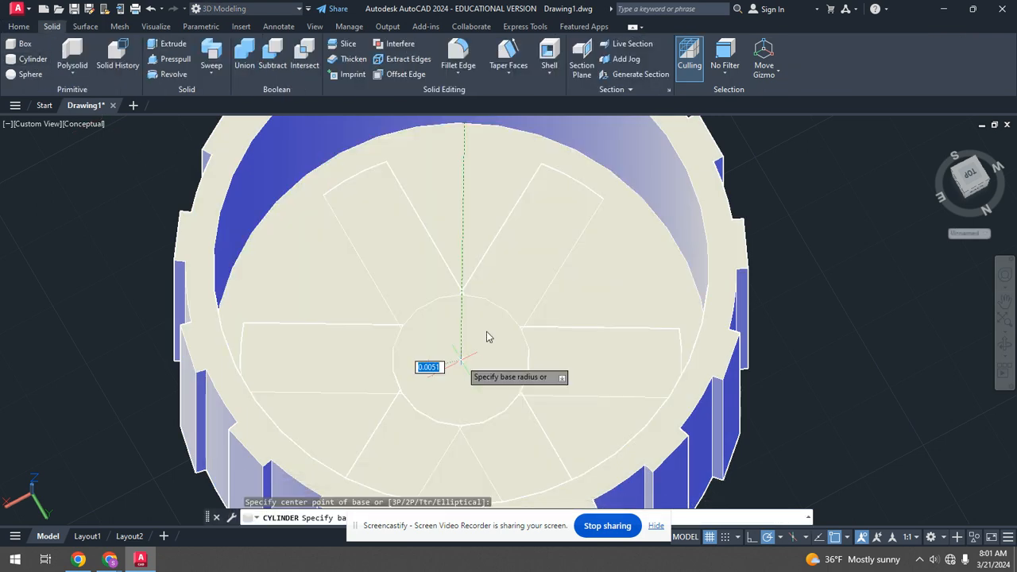
left_click(574, 181)
middle_click_drag(570, 265, 522, 170, "shift")
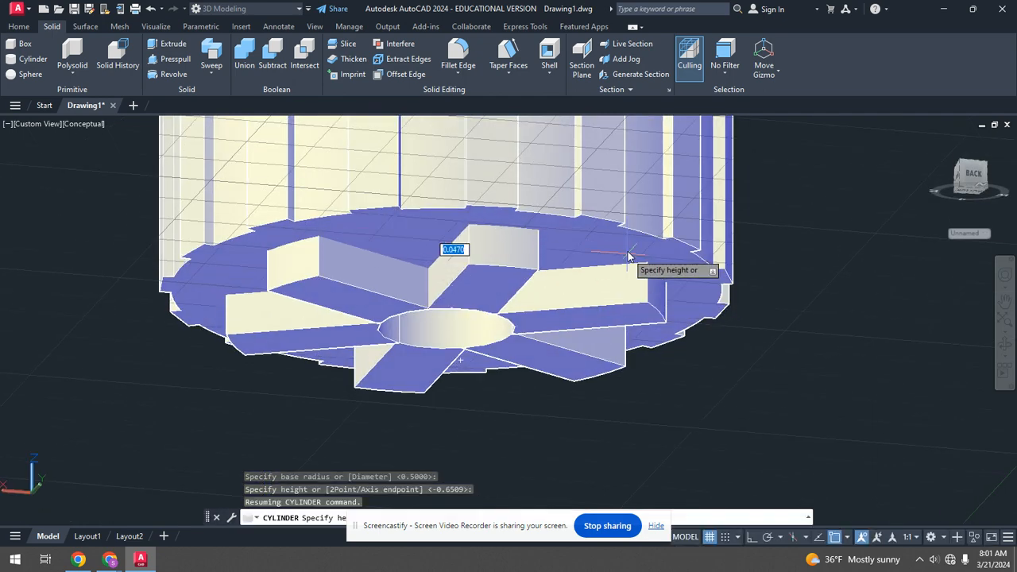
middle_click_drag(548, 316, 479, 284, "shift")
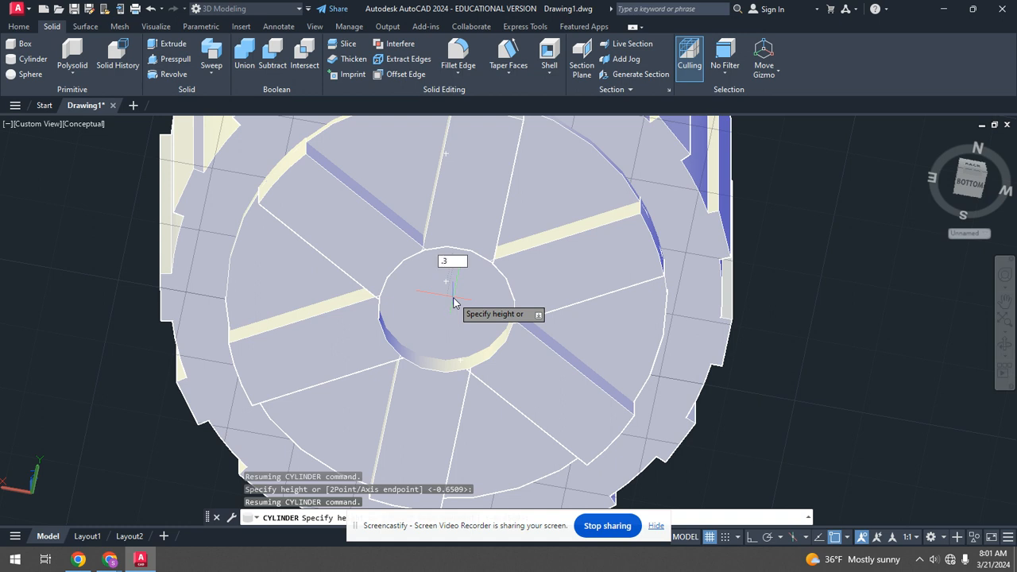
key("Return")
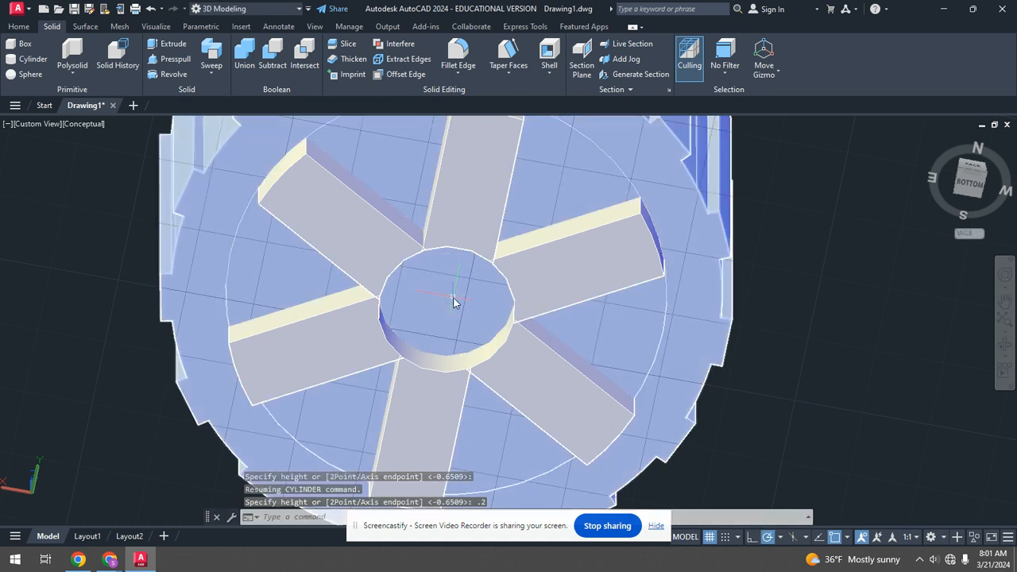
Subtract the inner disc from the cup's base solid.
left_click(272, 57)
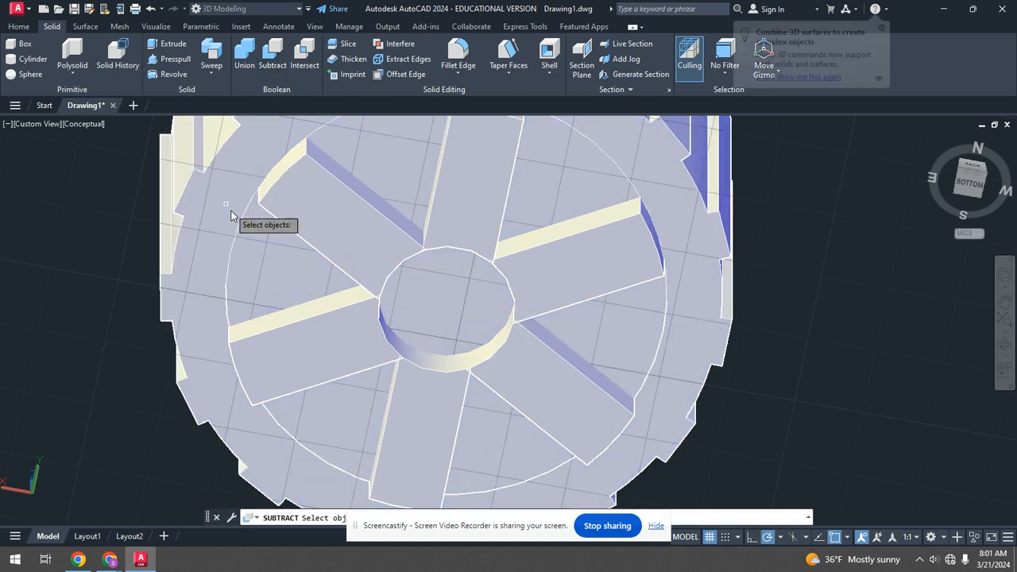
left_click(215, 212)
key("Return")
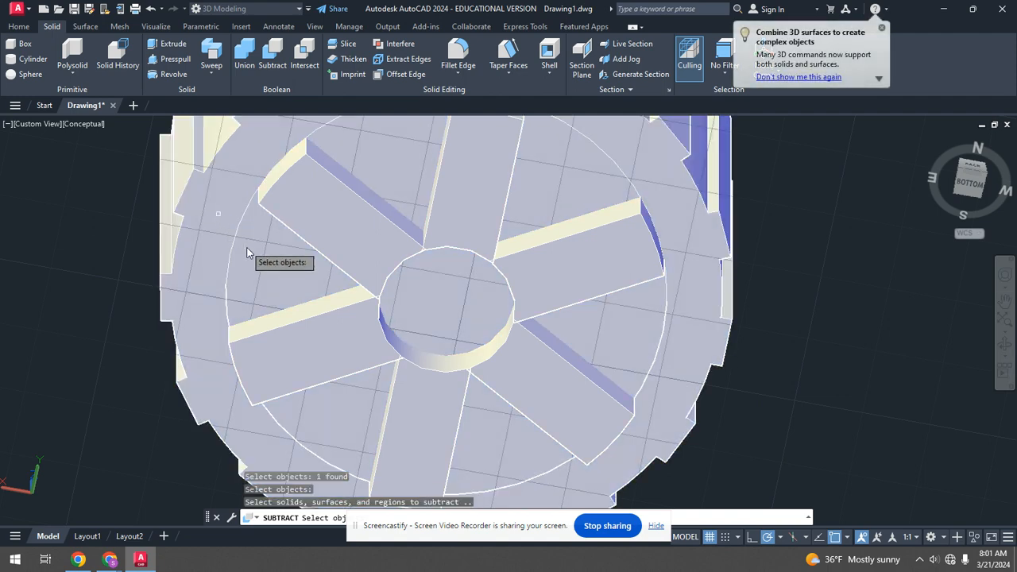
left_click(237, 242)
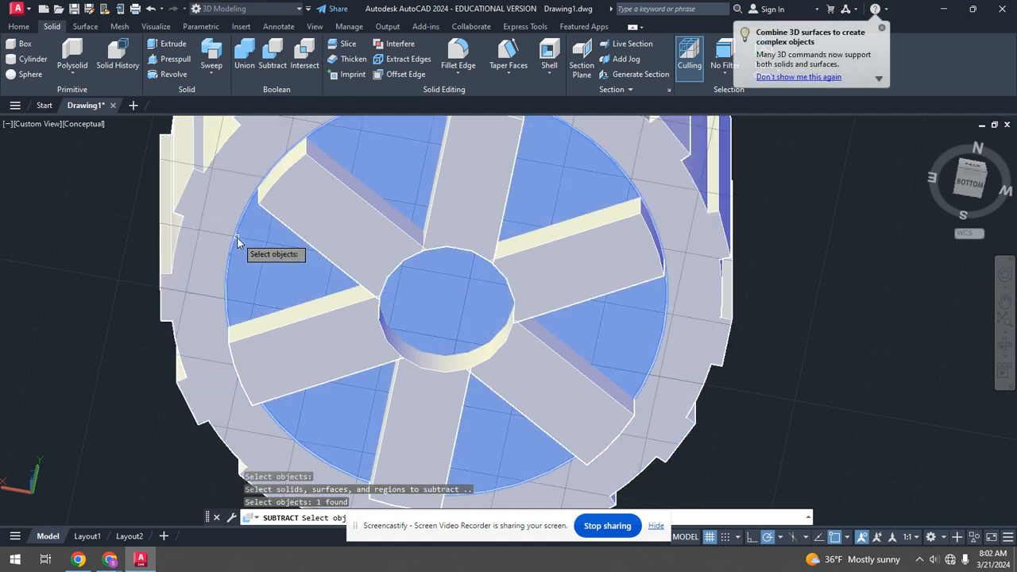
key("Return")
middle_click_drag(430, 245, 440, 307, "shift")
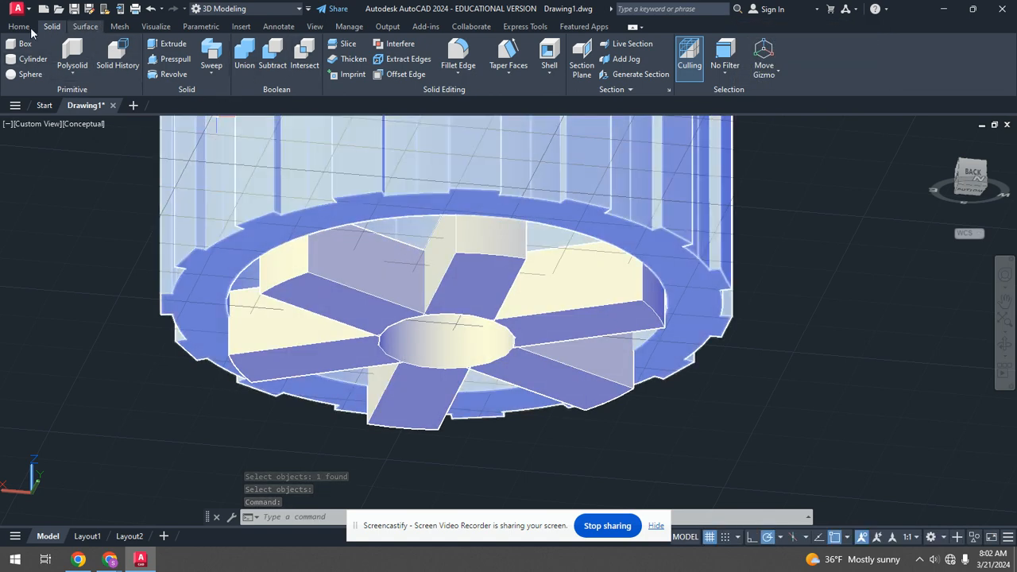
Explode the polar array of ribs into separate solids.
left_click(19, 26)
left_click(384, 90)
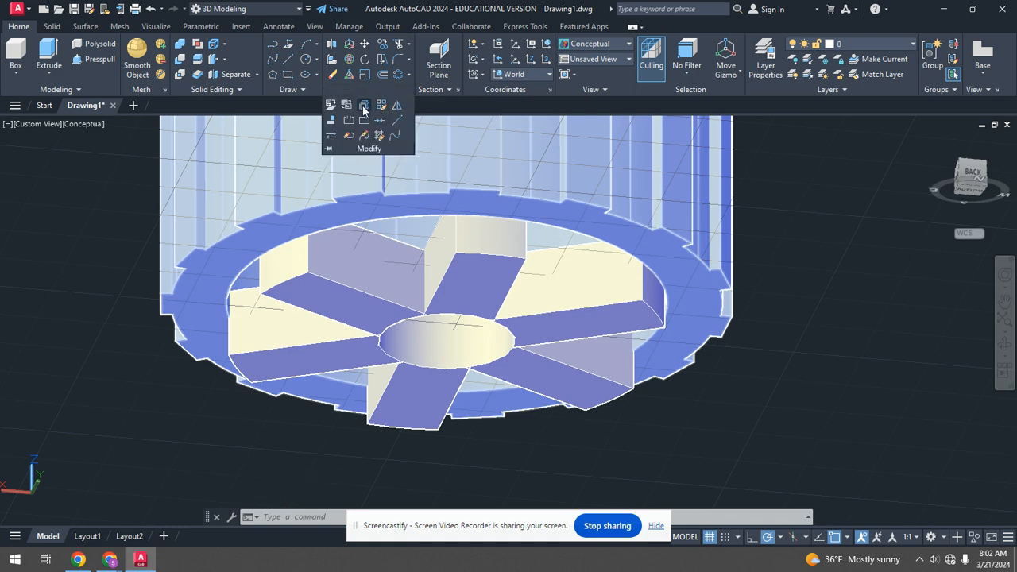
left_click(364, 105)
left_click(387, 280)
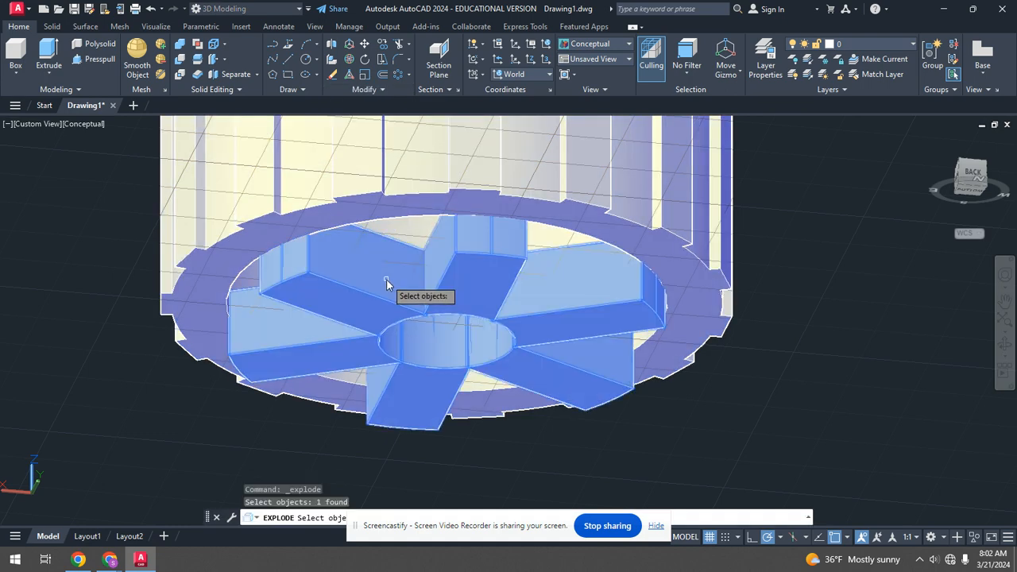
key("Return")
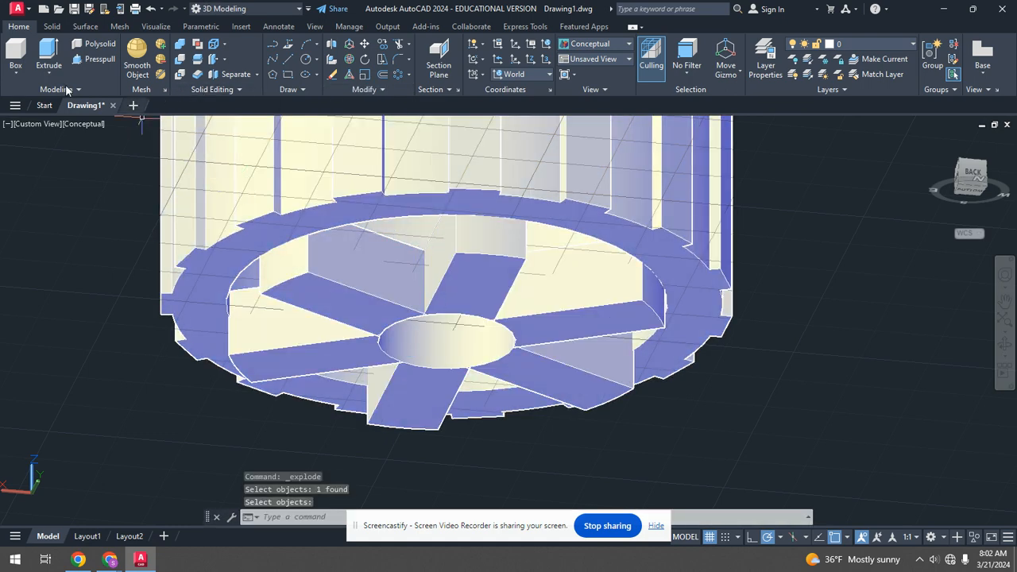
Draw a cylinder of radius about 1.6 centred on the base, enclosing the rib ends.
left_click(52, 26)
left_click(32, 58)
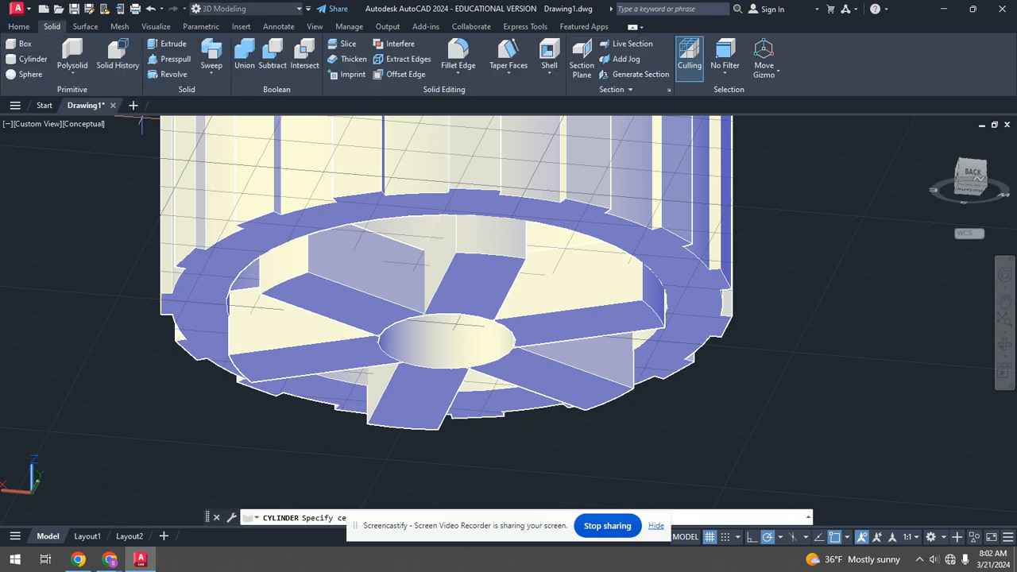
middle_click_drag(238, 226, 231, 175, "shift")
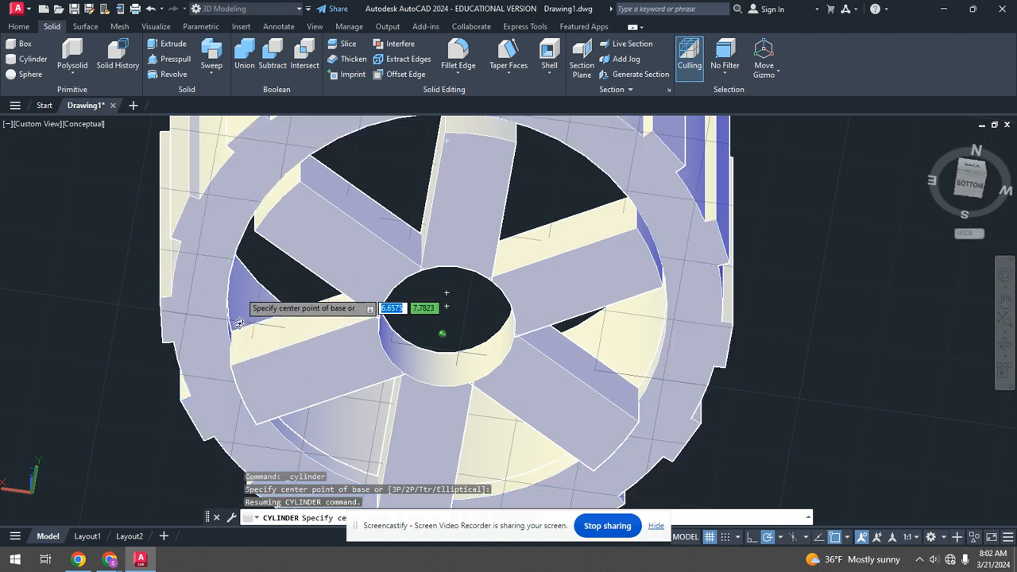
middle_click_drag(239, 298, 276, 372, "shift")
middle_click_drag(355, 440, 356, 427, "shift")
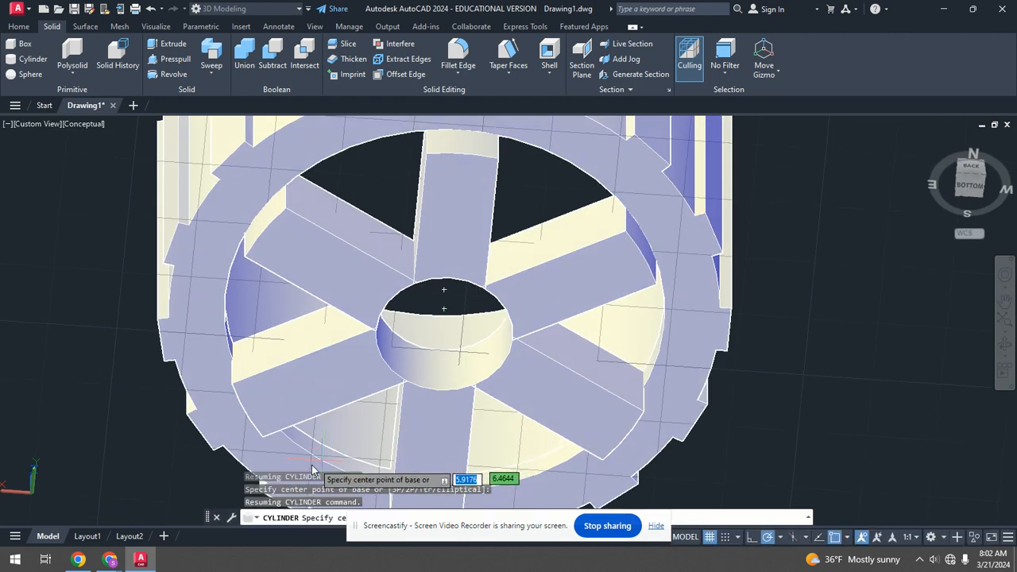
left_click(446, 312)
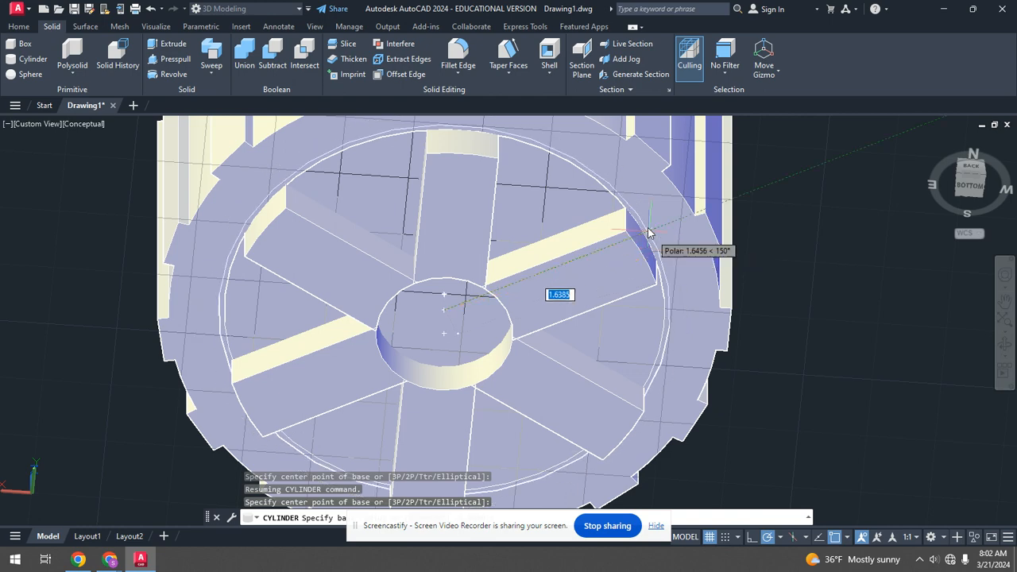
left_click(459, 131)
middle_click_drag(532, 255, 521, 397, "shift")
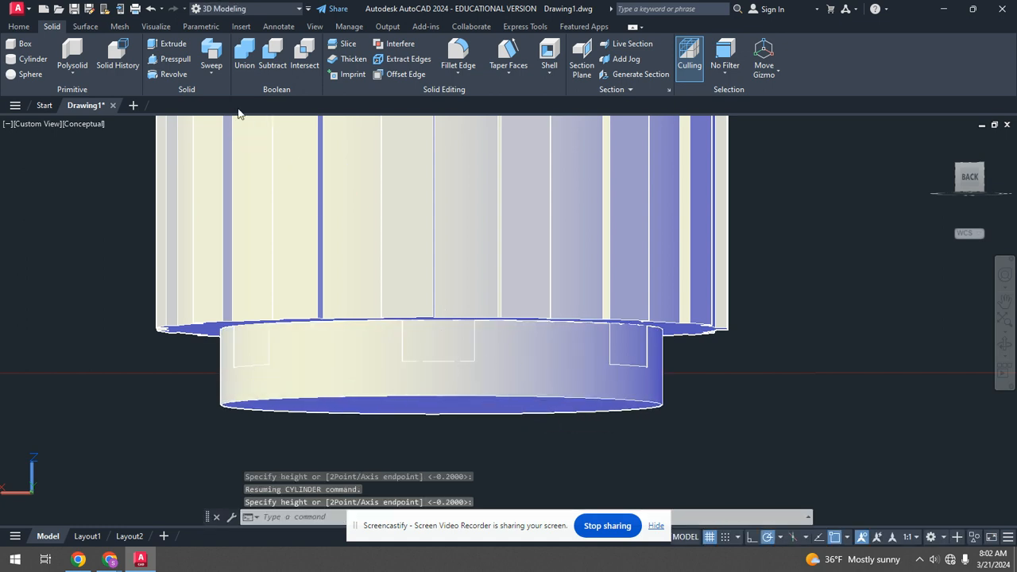
Subtract the new cylinder from all six ribs.
left_click(274, 57)
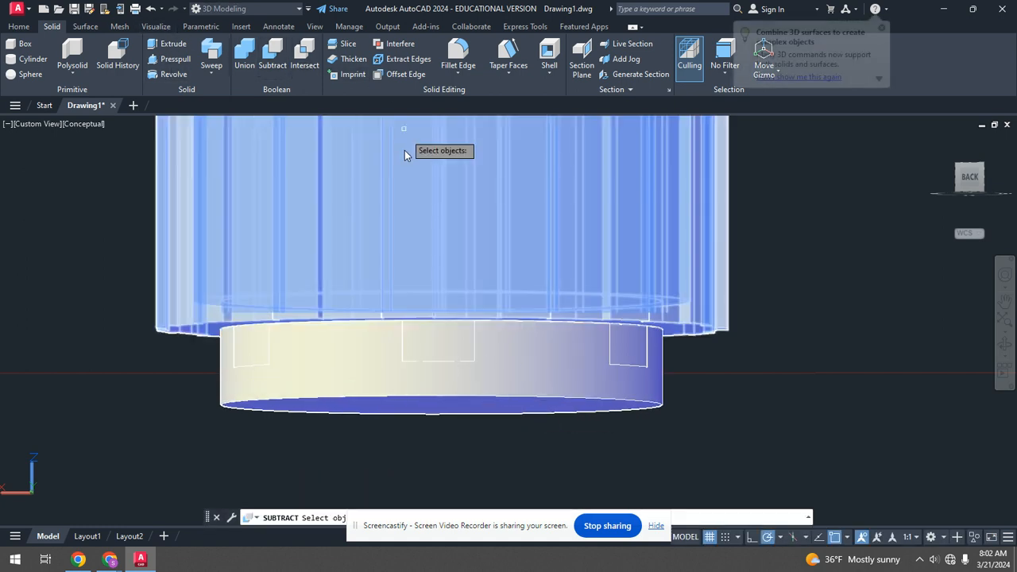
scroll(413, 183, "down", 2)
middle_click_drag(430, 201, 500, 270, "shift")
scroll(496, 262, "up", 2)
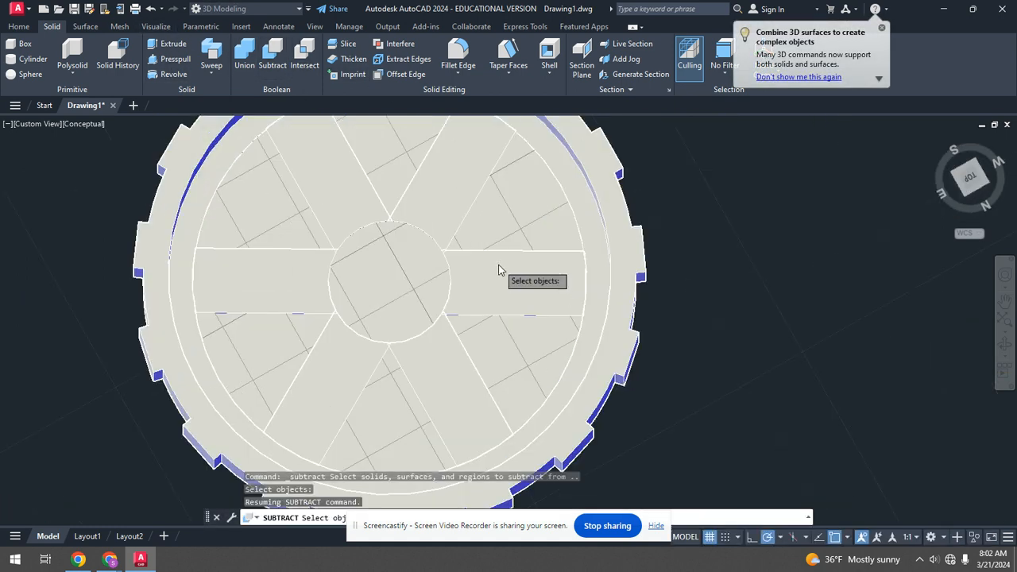
left_click(496, 262)
left_click(452, 192)
left_click(373, 201)
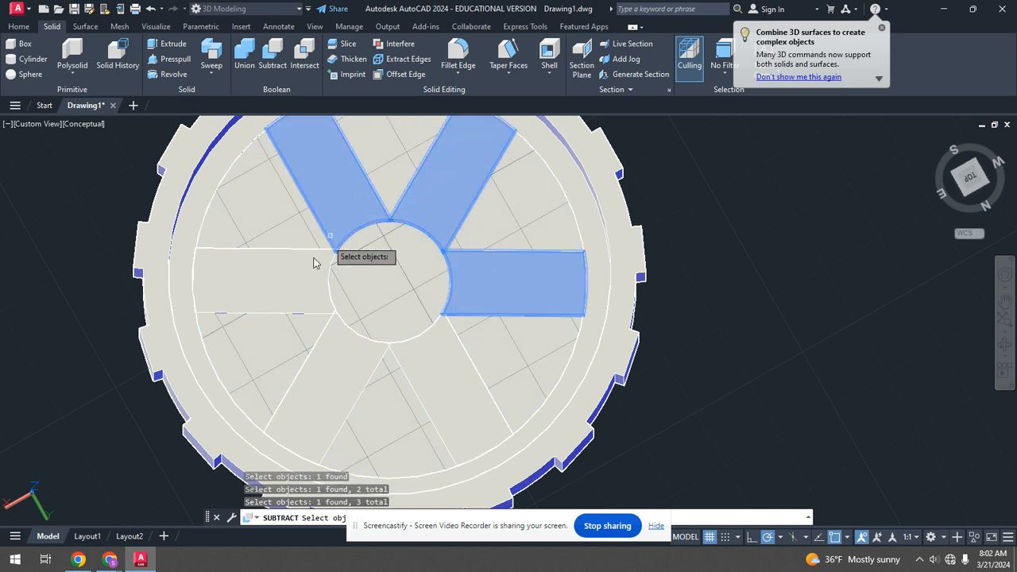
left_click(322, 261)
left_click(343, 343)
left_click(429, 362)
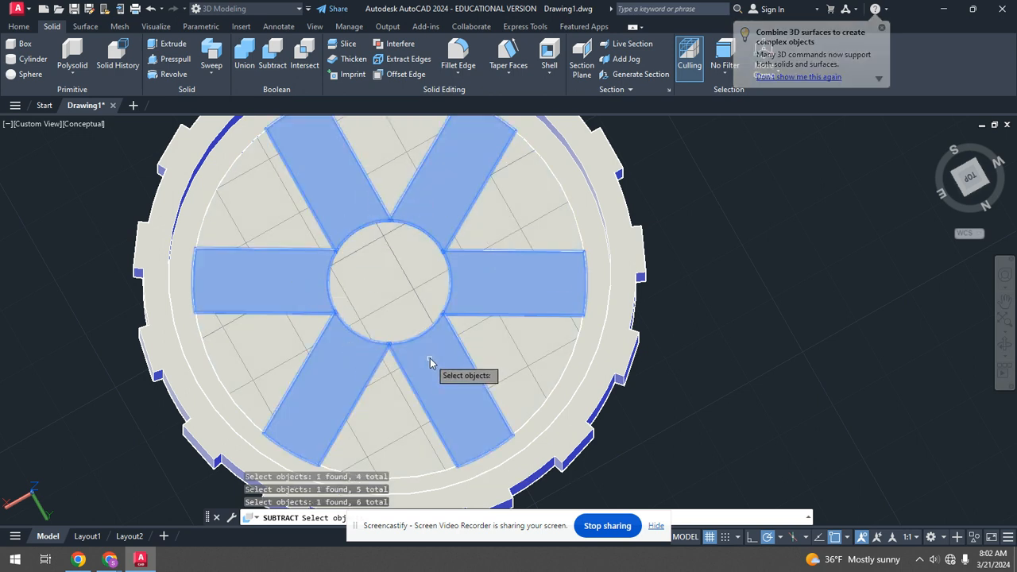
key("Return")
left_click(399, 286)
key("Return")
Draw a cylinder 0.2 high on top of the central hub, matching its radius.
middle_click_drag(541, 364, 476, 210, "shift")
scroll(420, 390, "up", 6)
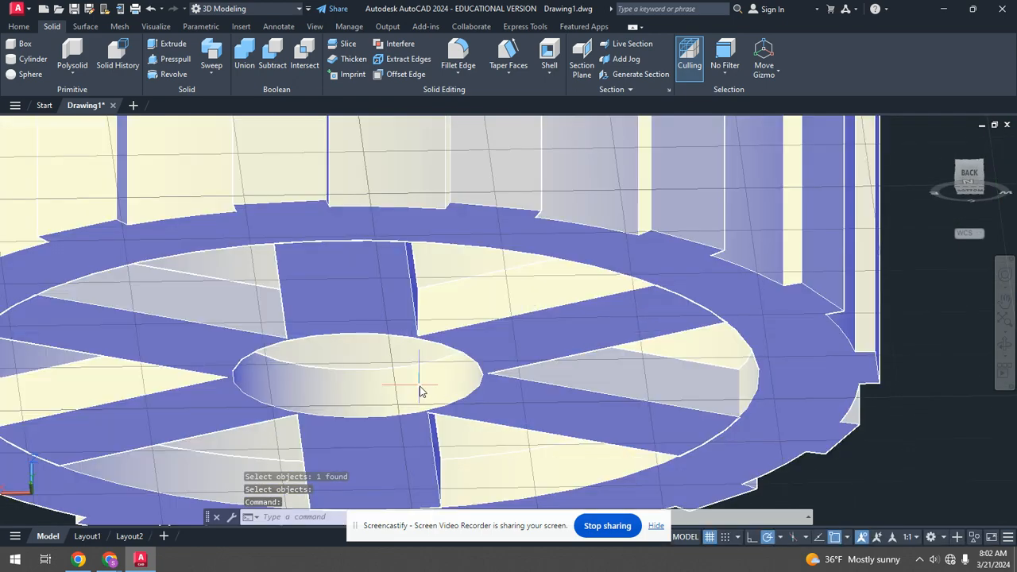
left_click(32, 58)
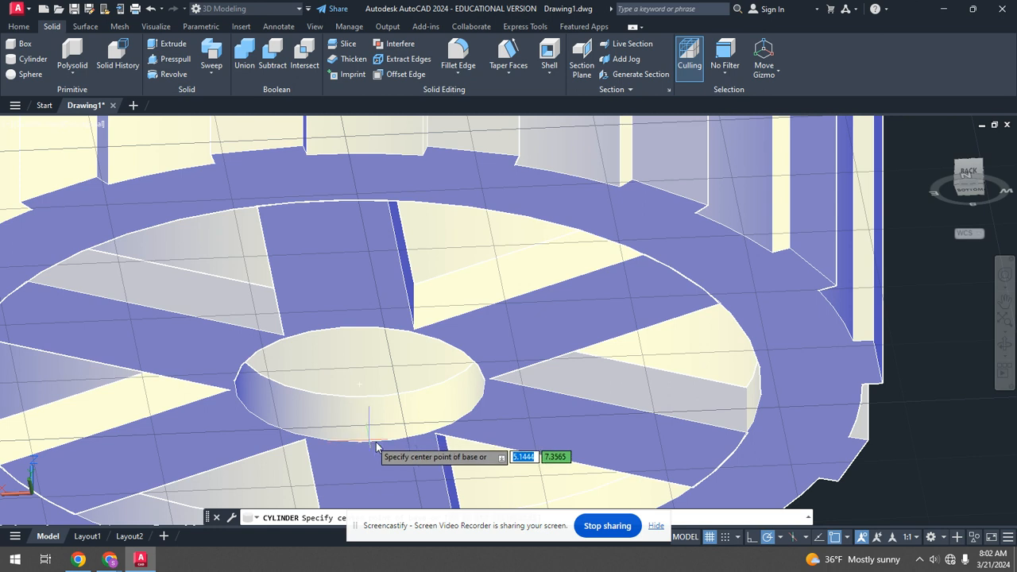
left_click(360, 386)
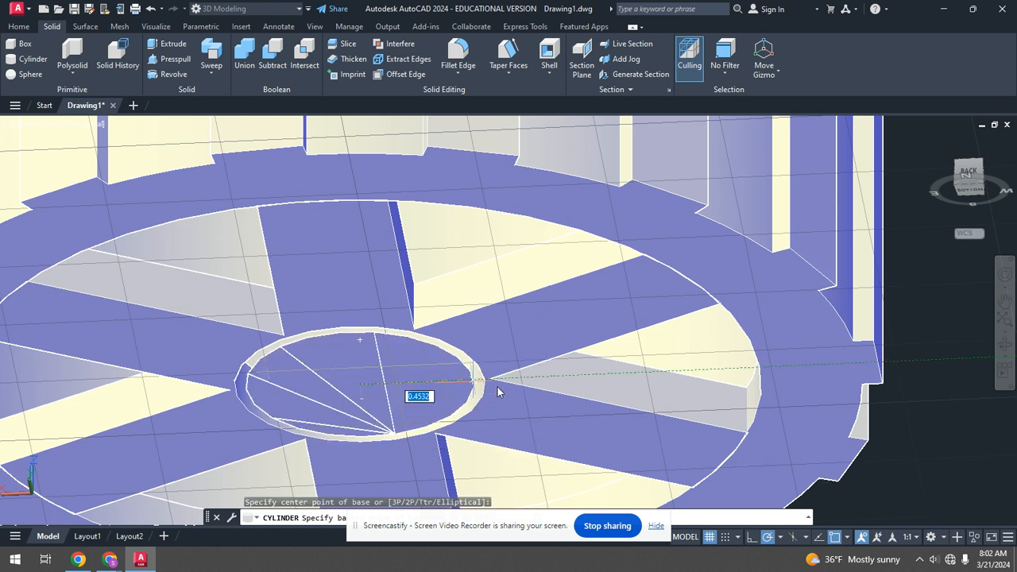
left_click(348, 327)
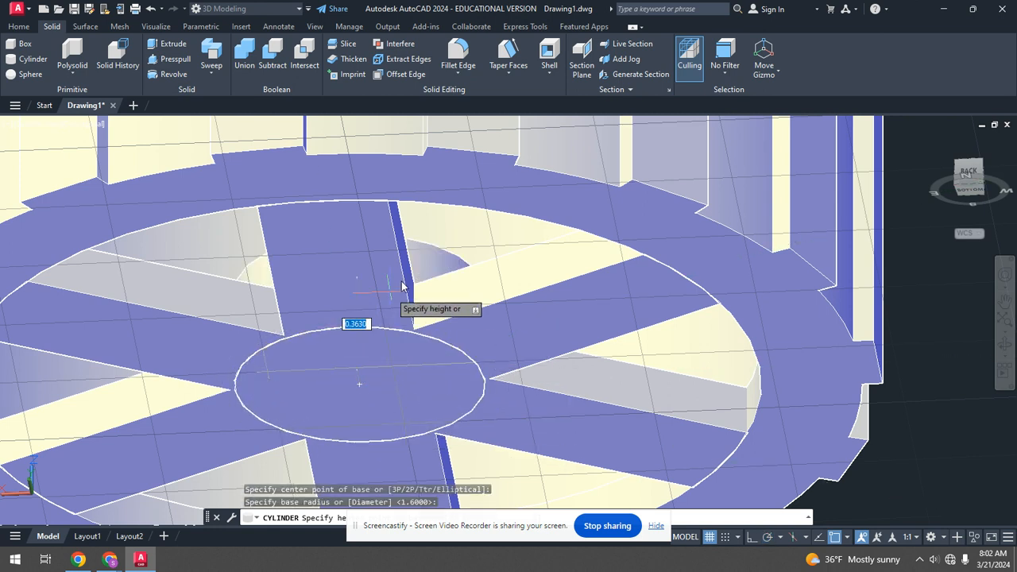
middle_click_drag(401, 243, 442, 450, "shift")
scroll(442, 436, "down", 5)
scroll(404, 318, "up", 4)
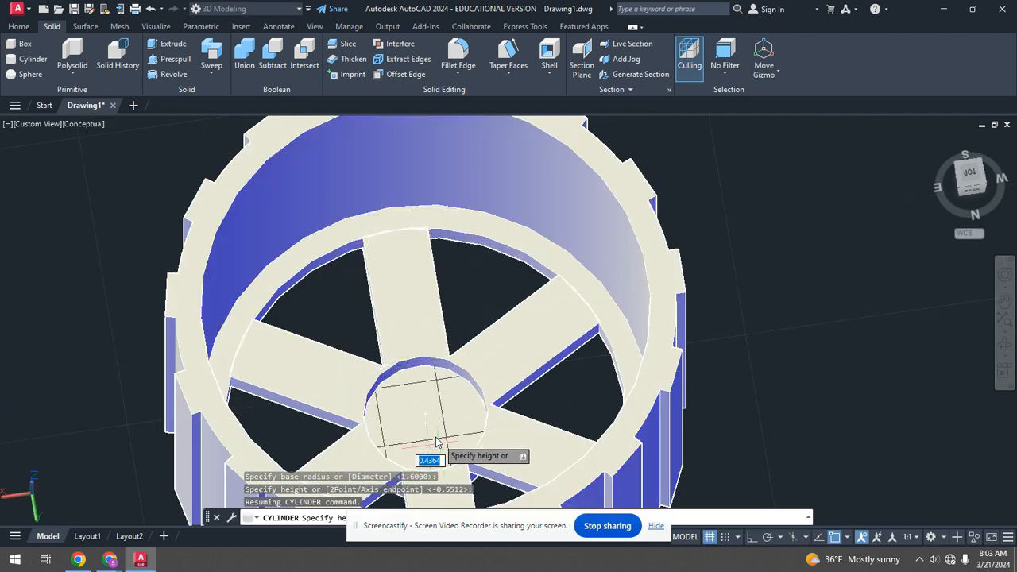
scroll(429, 453, "up", 5)
middle_click_drag(483, 234, 580, 238, "shift")
scroll(566, 243, "down", 5)
scroll(477, 227, "up", 4)
scroll(224, 208, "down", 3)
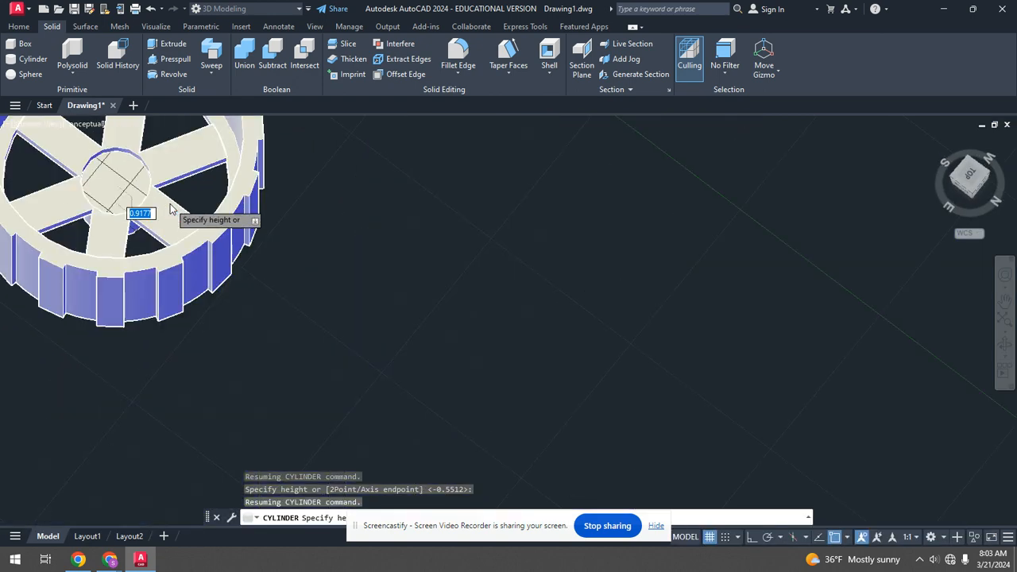
scroll(159, 222, "up", 4)
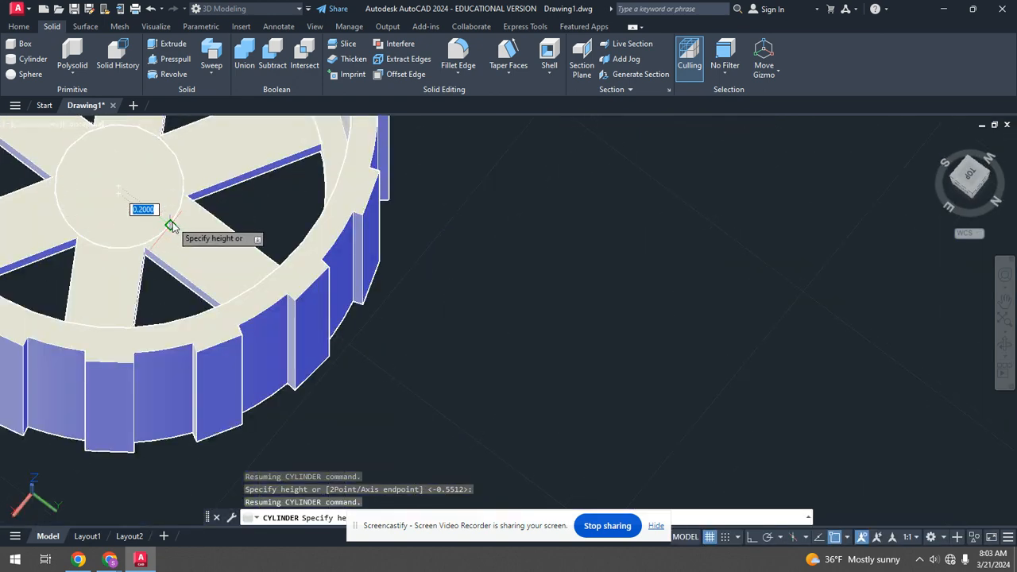
key("Return")
scroll(182, 191, "down", 3)
Union the cup, ribs and hub cylinder into a single solid.
left_click(247, 64)
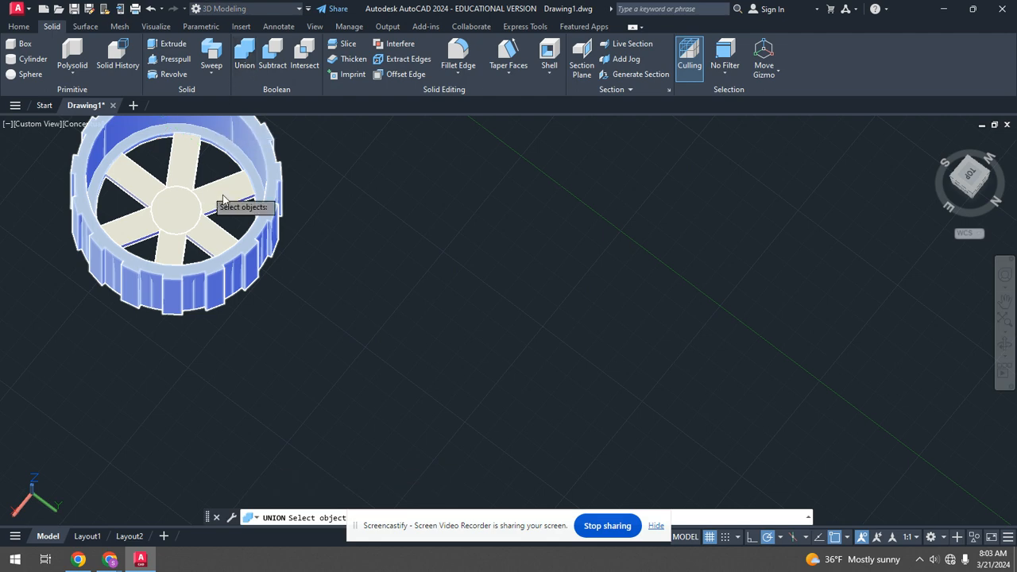
scroll(309, 305, "down", 4)
left_click(205, 311)
left_click(342, 205)
key("Return")
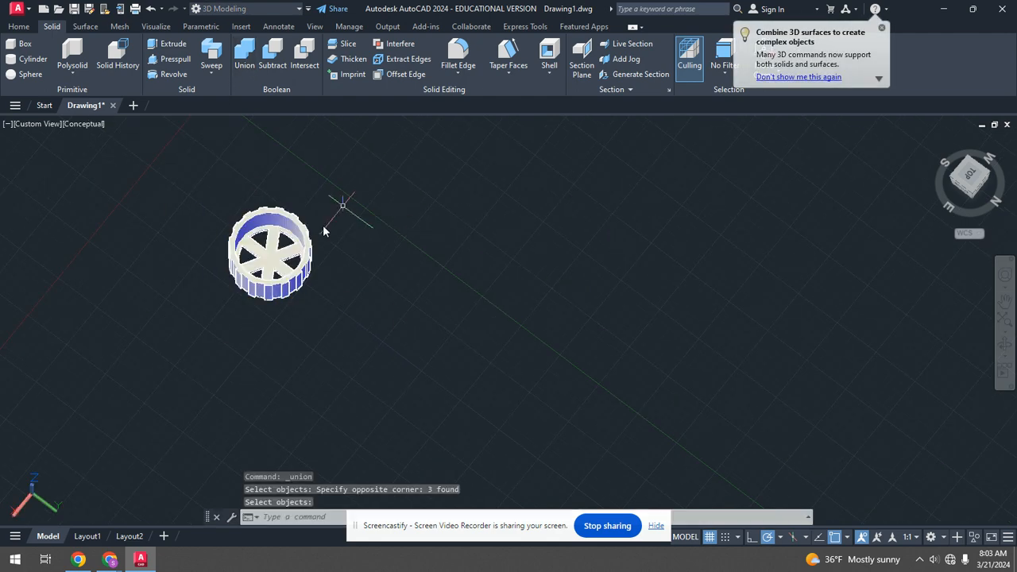
Create a cone on the central hub with its radius snapped to a rib corner and height 1.
scroll(234, 257, "up", 6)
middle_click_drag(408, 277, 535, 283, "shift")
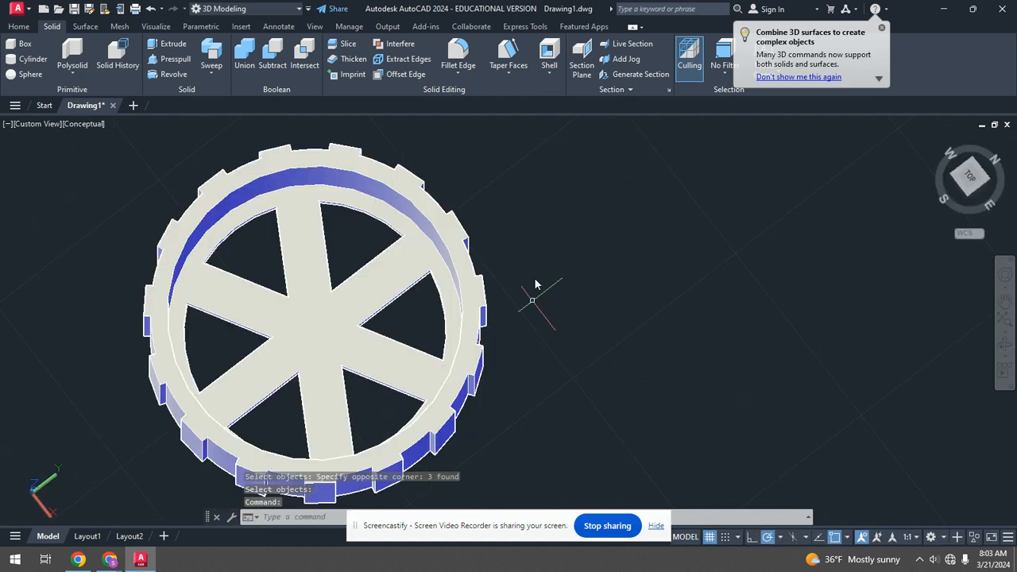
scroll(536, 283, "down", 6)
scroll(487, 281, "up", 6)
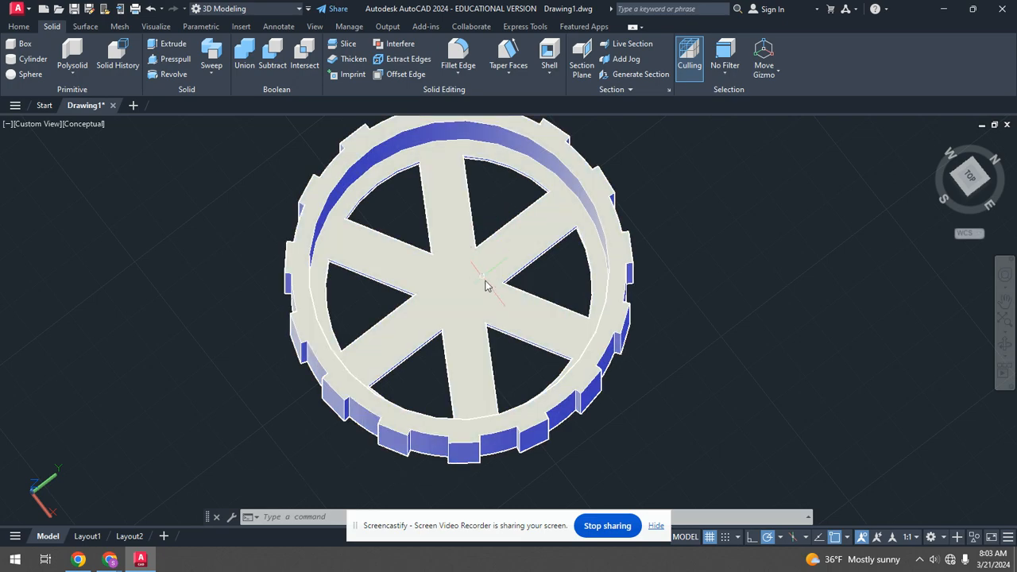
scroll(482, 318, "up", 5)
middle_click_drag(448, 332, 478, 301, "shift")
scroll(448, 328, "up", 2)
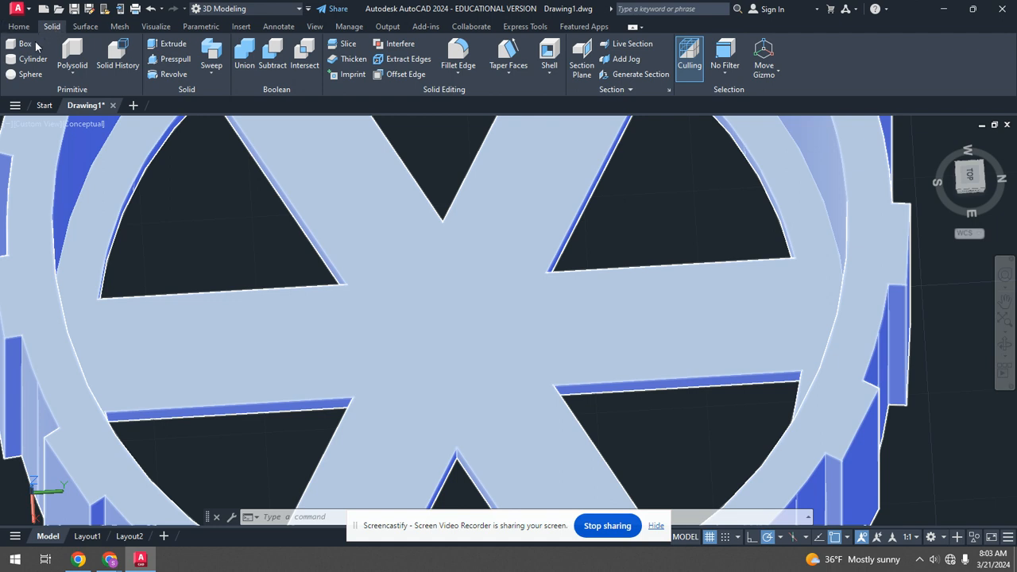
left_click(78, 70)
left_click(75, 147)
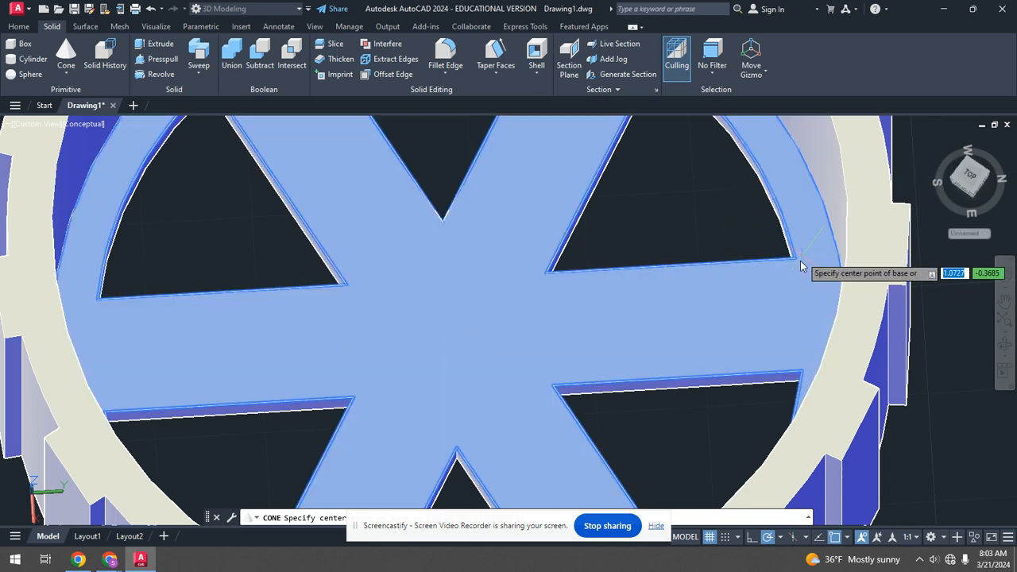
left_click(449, 337)
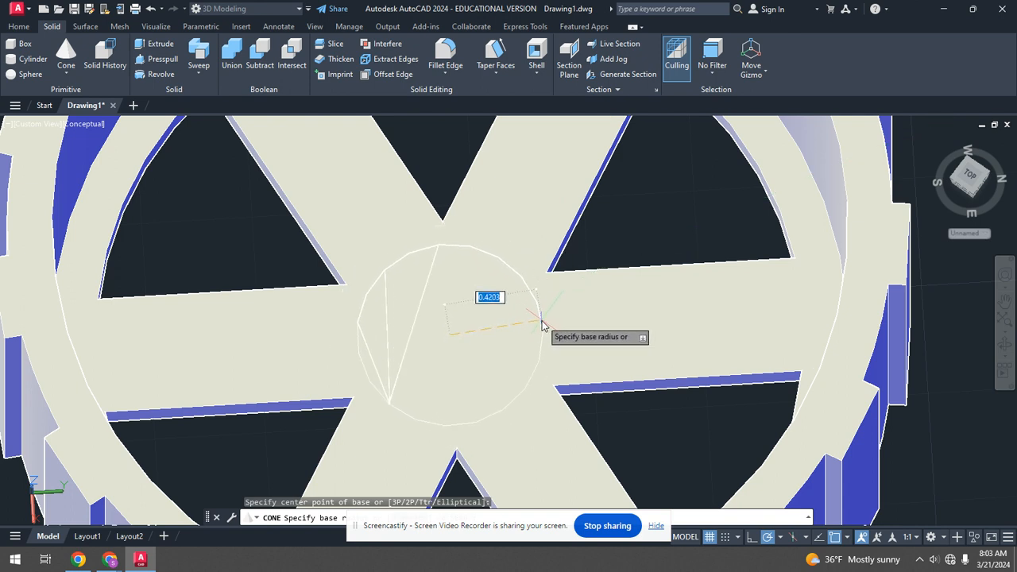
left_click(546, 274)
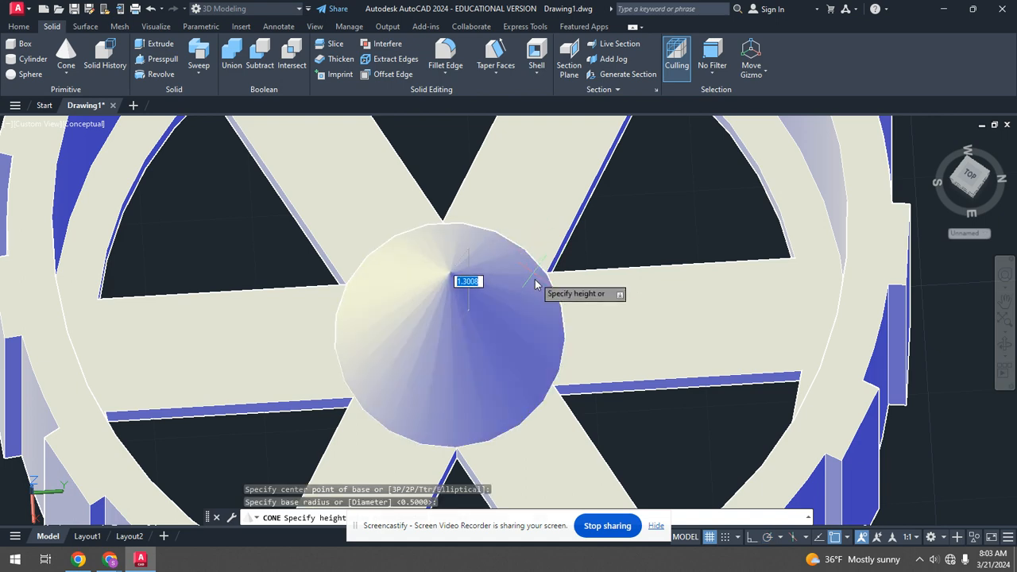
middle_click_drag(545, 309, 557, 284, "shift")
scroll(557, 284, "down", 6)
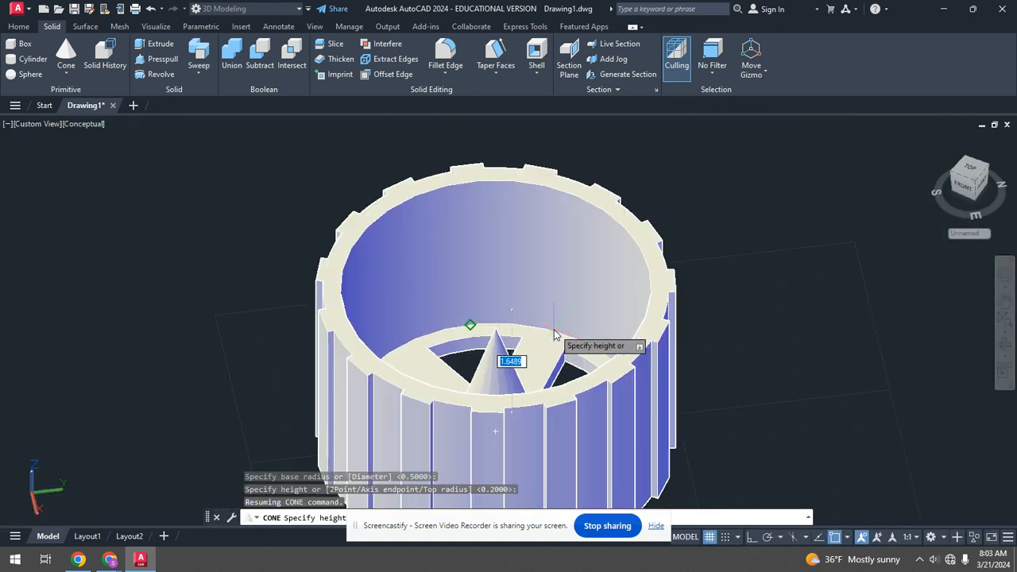
middle_click_drag(561, 348, 484, 295, "shift")
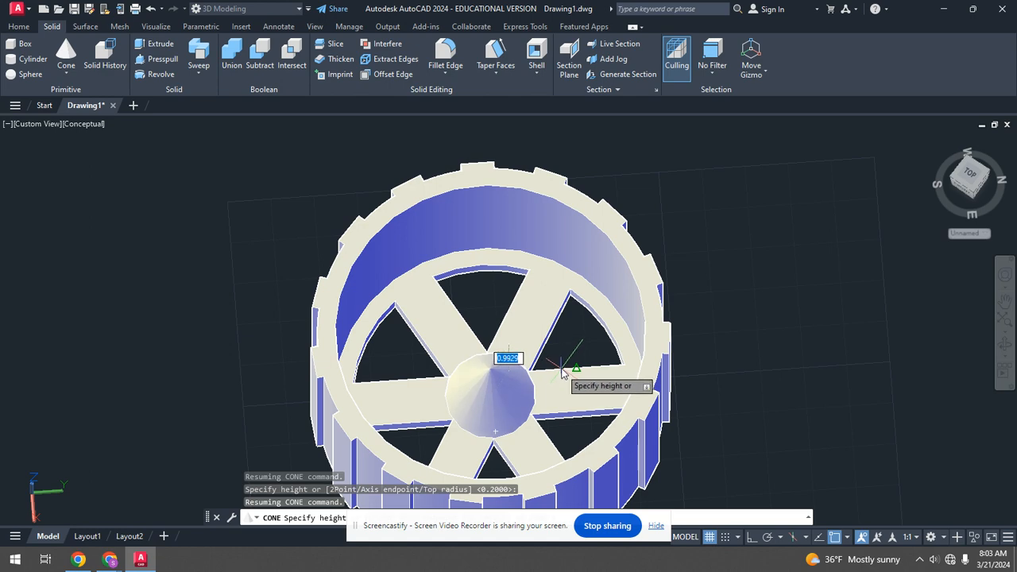
type("1")
key("Return")
Draw a cylinder of radius 0.31 centred on the cone's base, about 1.5 high, rising through the cone.
scroll(516, 404, "up", 6)
mouse_move(477, 364)
middle_mouse_down("shift")
mouse_move(470, 368)
mouse_move(438, 326)
mouse_move(450, 350)
mouse_move(483, 355)
middle_mouse_up("shift")
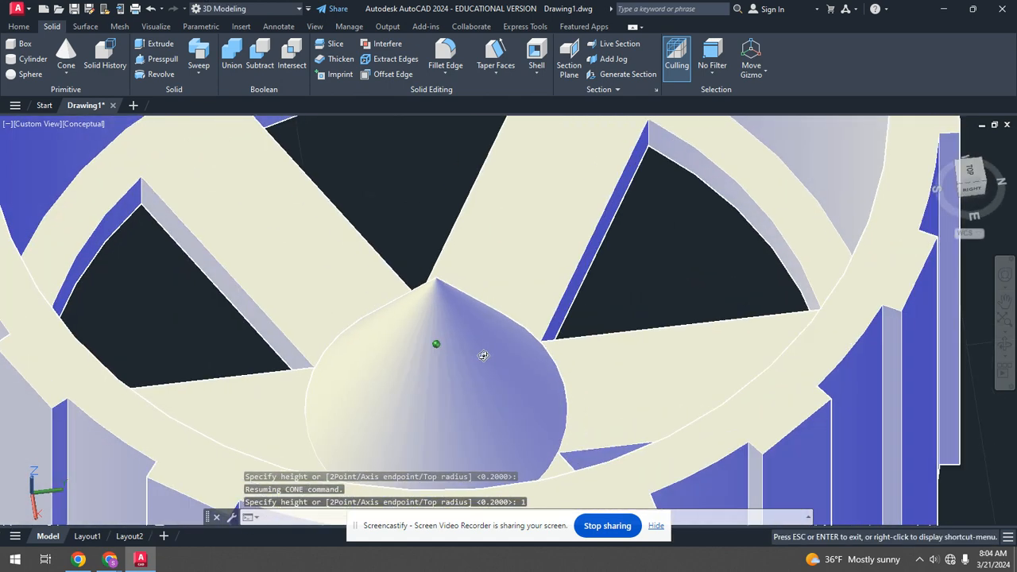
left_click(29, 59)
scroll(310, 278, "down", 5)
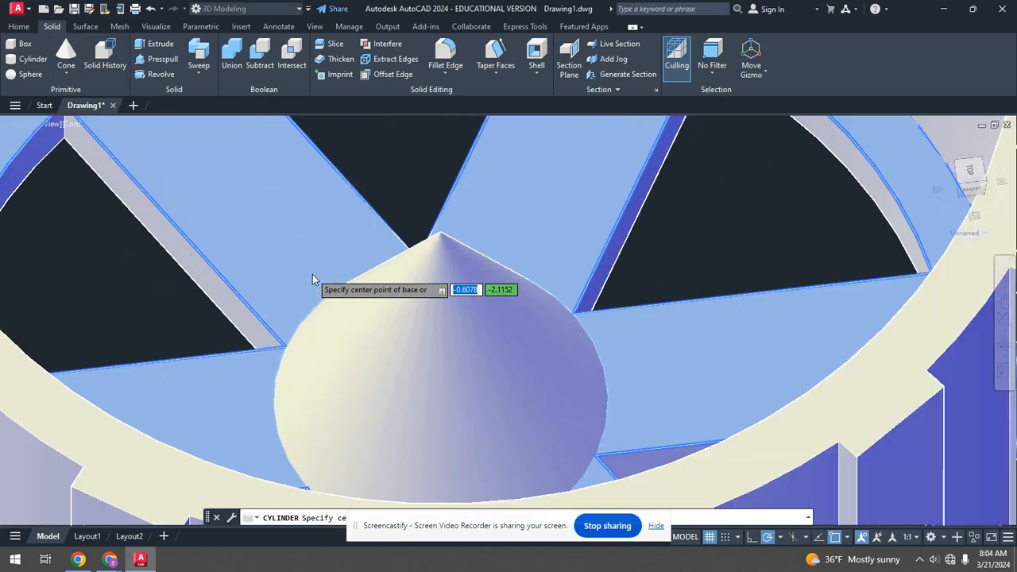
middle_click_drag(425, 279, 423, 368, "shift")
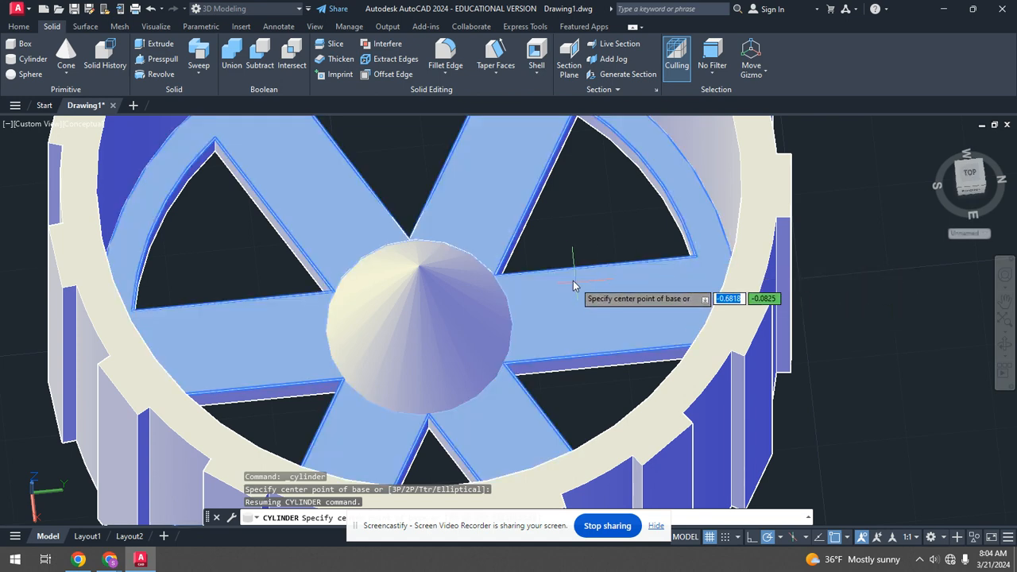
middle_click_drag(575, 295, 541, 325, "shift")
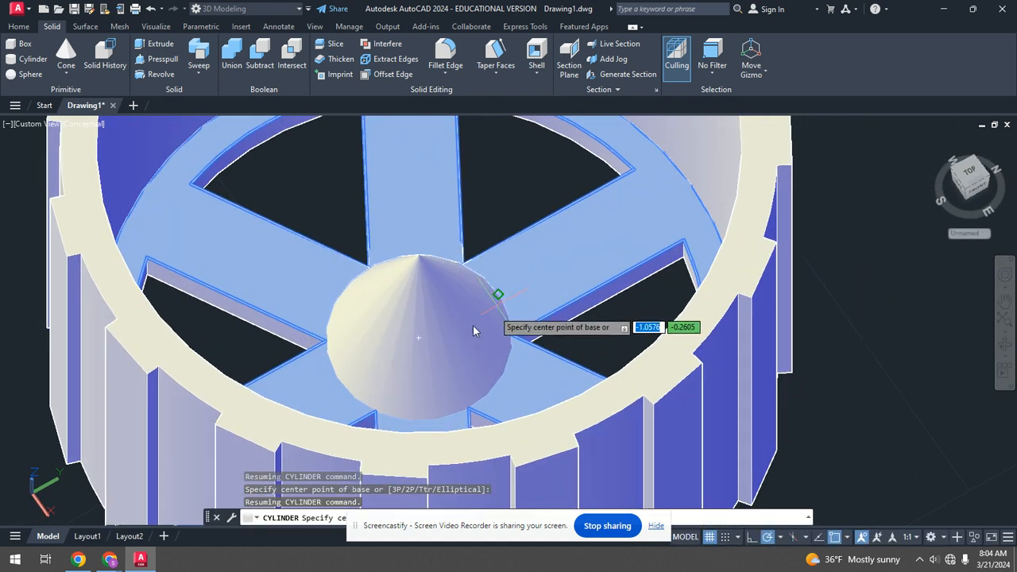
left_click(419, 337)
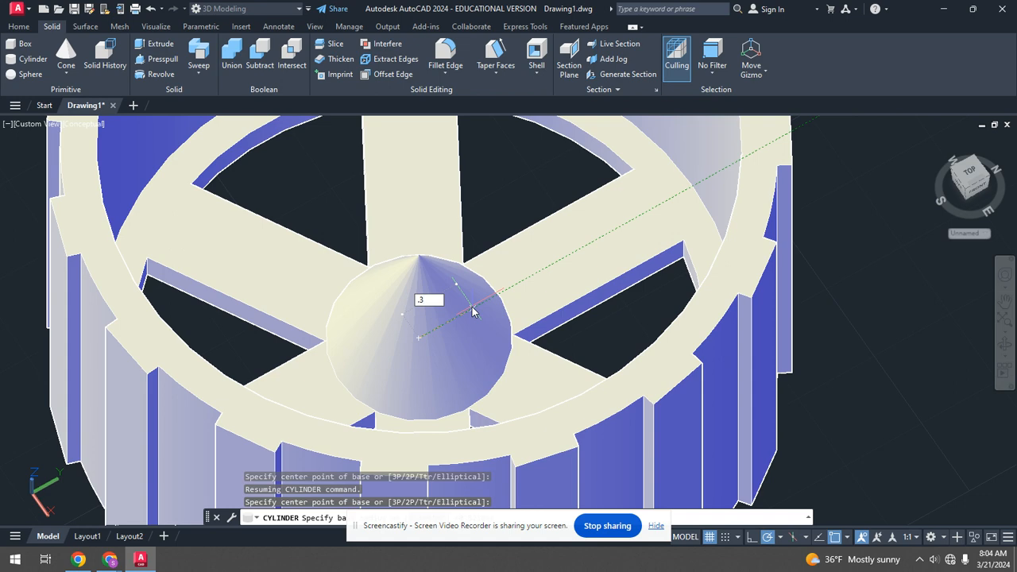
key("Return")
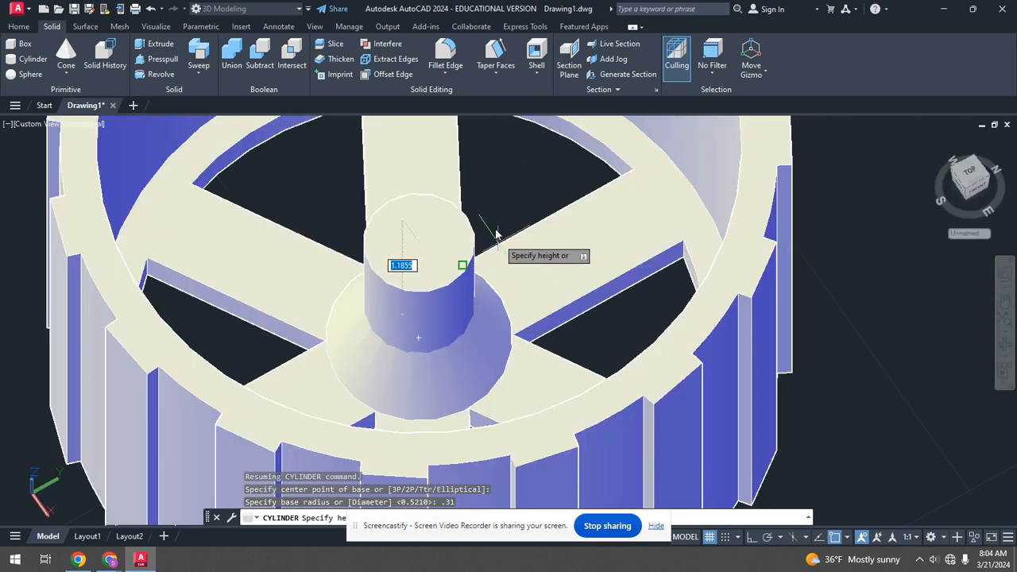
left_click(499, 243)
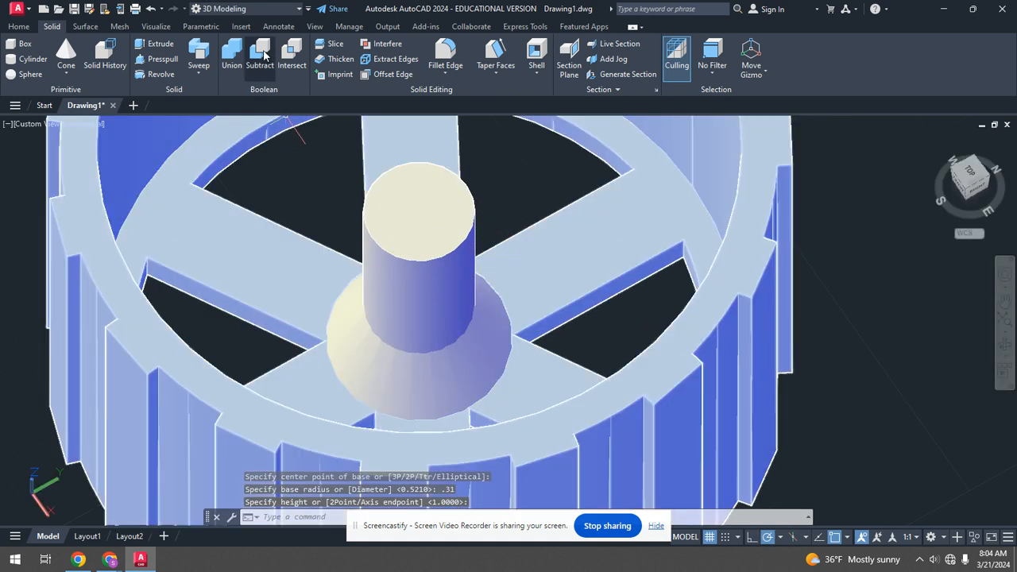
Subtract the new cylinder from the cone to bore a hole through the hub.
left_click(260, 56)
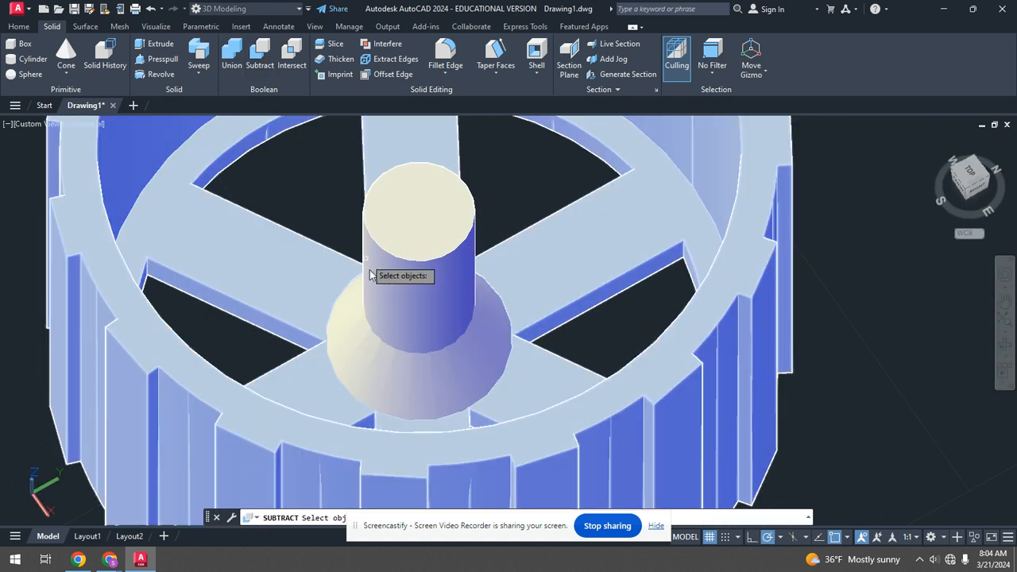
left_click(406, 370)
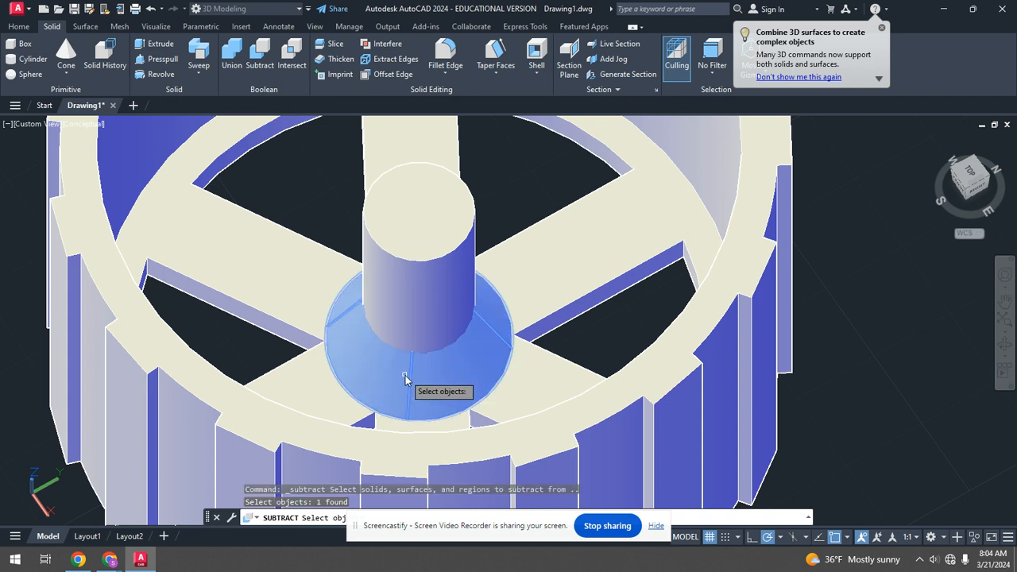
key("Return")
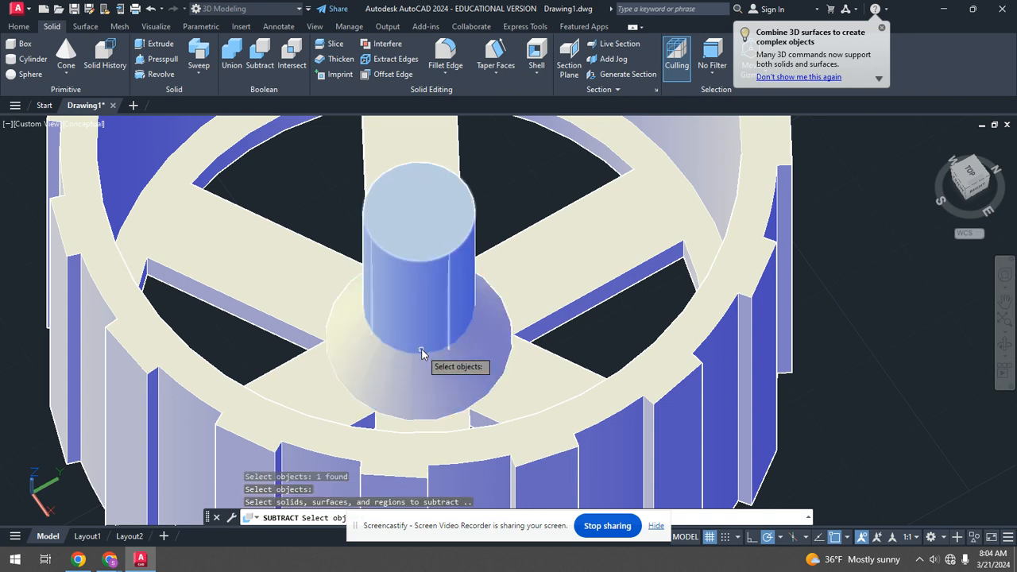
left_click(427, 297)
key("Return")
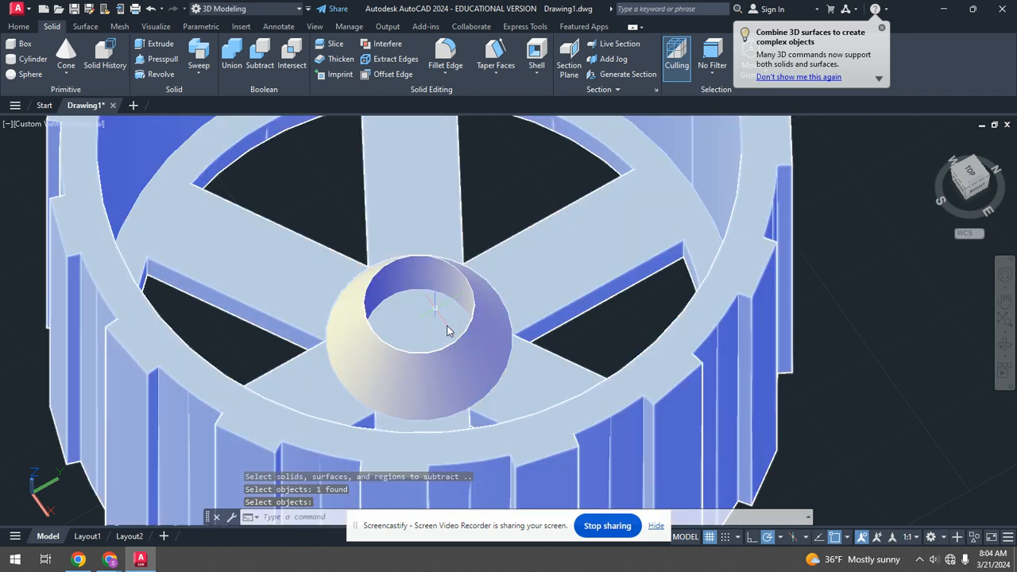
Draw a wider cylinder centred on the hole, picking its radius on the cone's top and its height above.
scroll(433, 314, "up", 3)
mouse_move(435, 320)
middle_mouse_down("shift")
mouse_move(359, 313)
mouse_move(288, 363)
mouse_move(362, 350)
mouse_move(422, 304)
mouse_move(430, 334)
middle_mouse_up("shift")
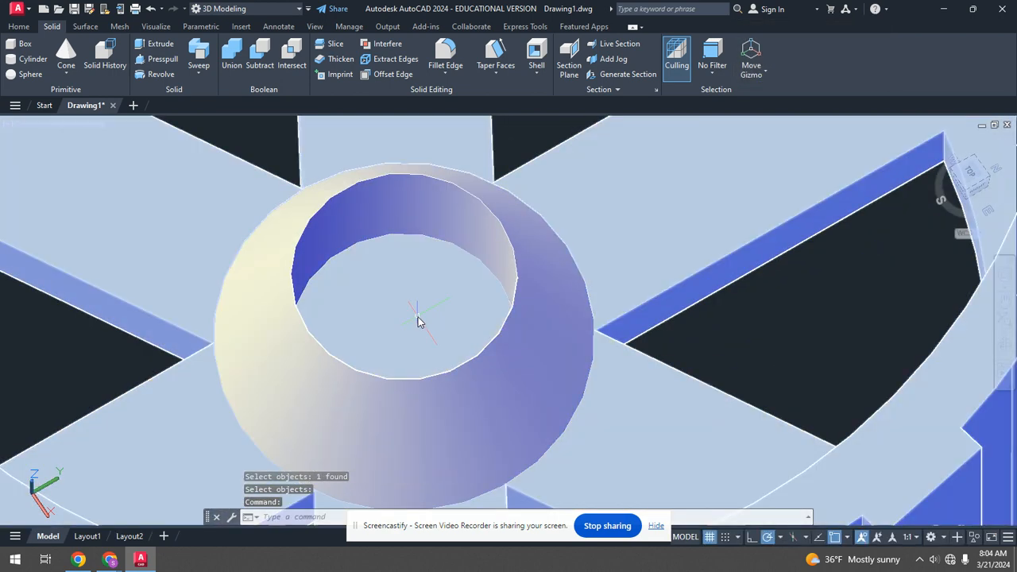
scroll(420, 322, "down", 3)
scroll(421, 298, "up", 3)
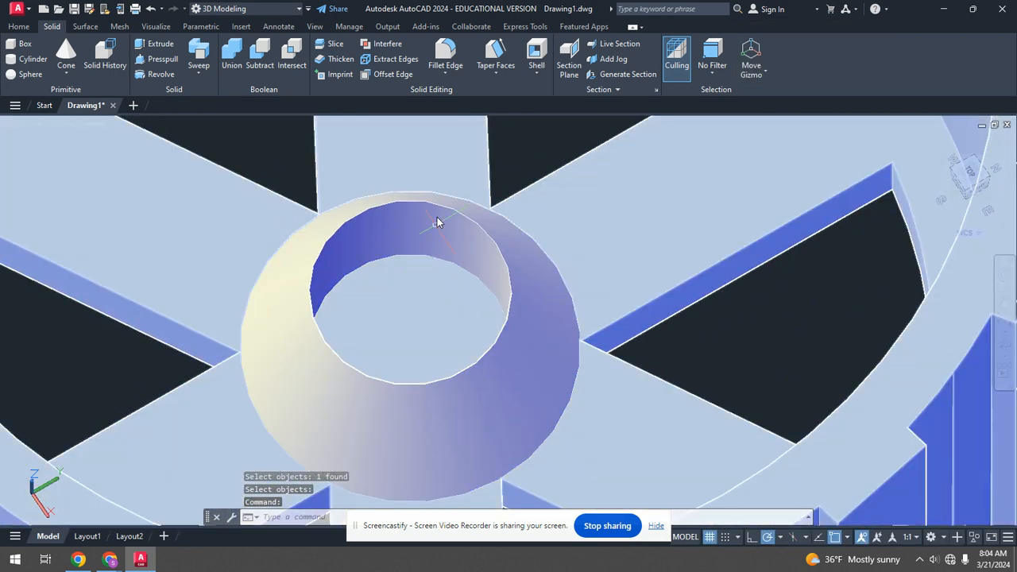
left_click(423, 260)
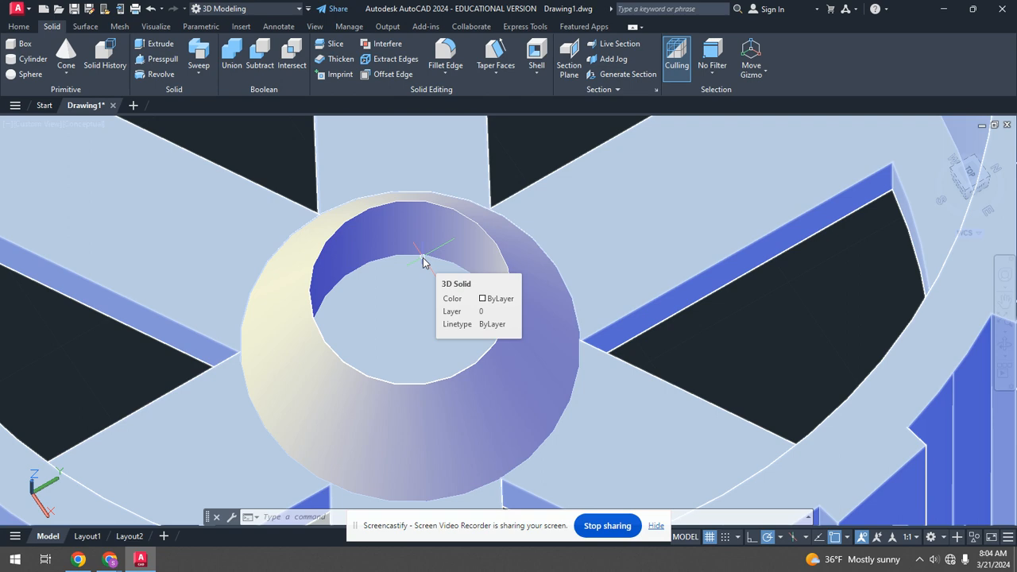
key("Escape")
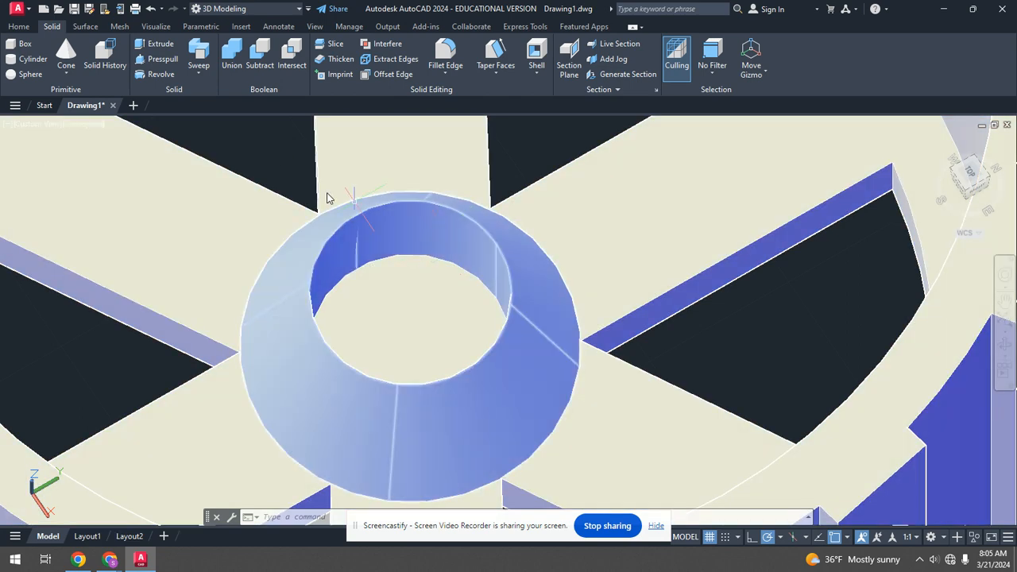
middle_click_drag(300, 224, 469, 290, "shift")
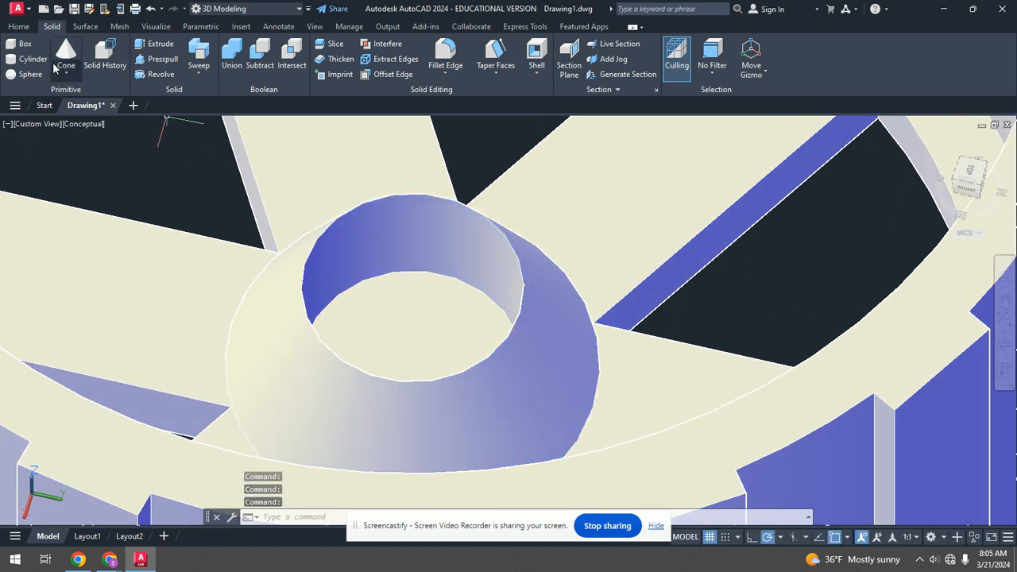
left_click(33, 59)
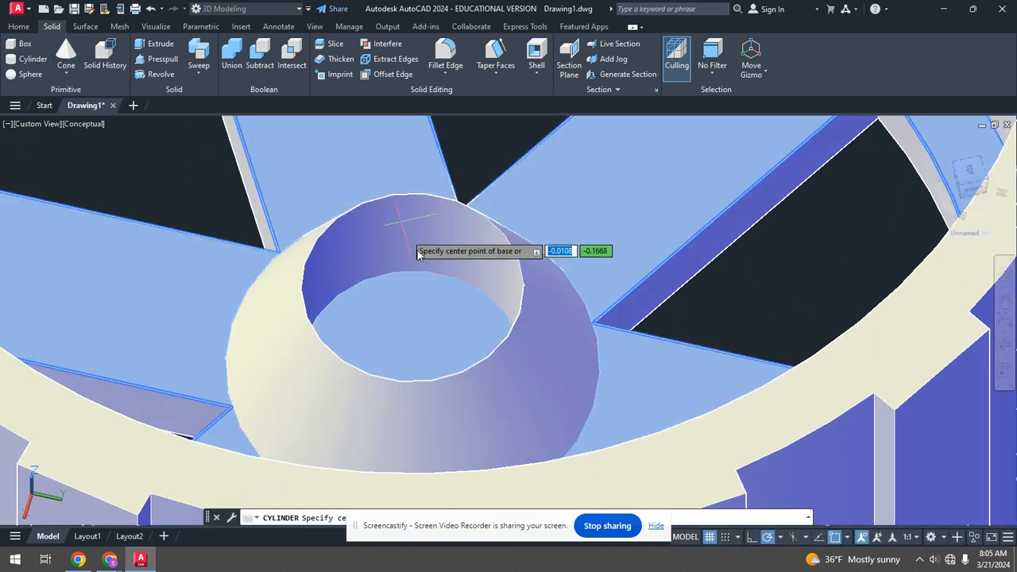
left_click(411, 290)
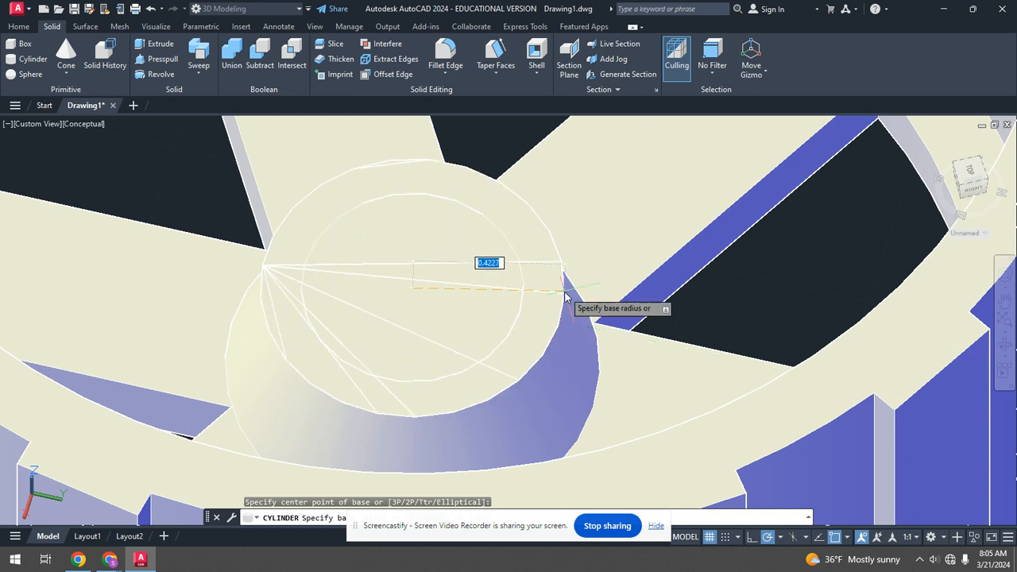
left_click(565, 297)
left_click(574, 159)
Subtract the wider cylinder from the cone to recess the top of the hub.
left_click(371, 129)
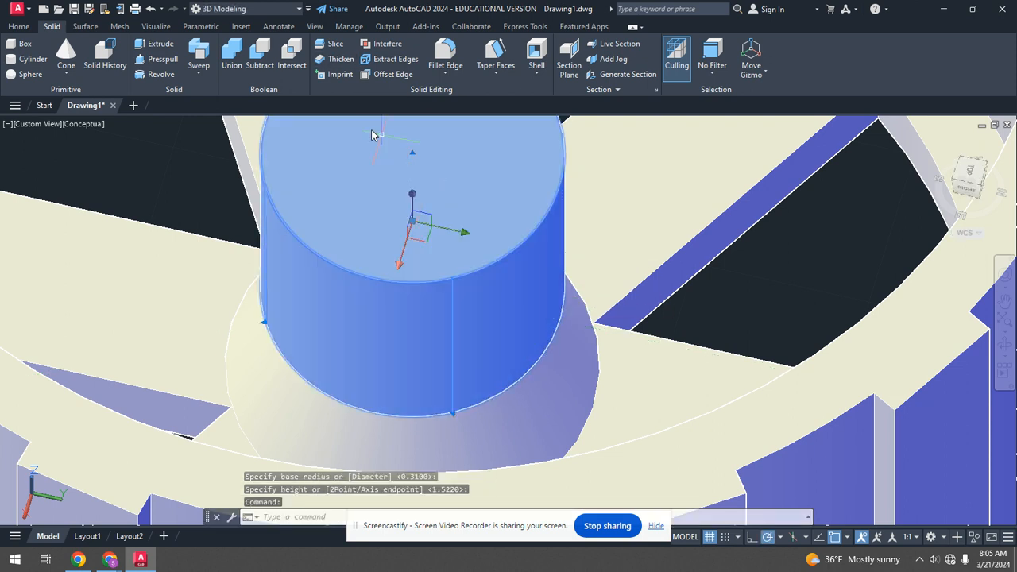
left_click(412, 195)
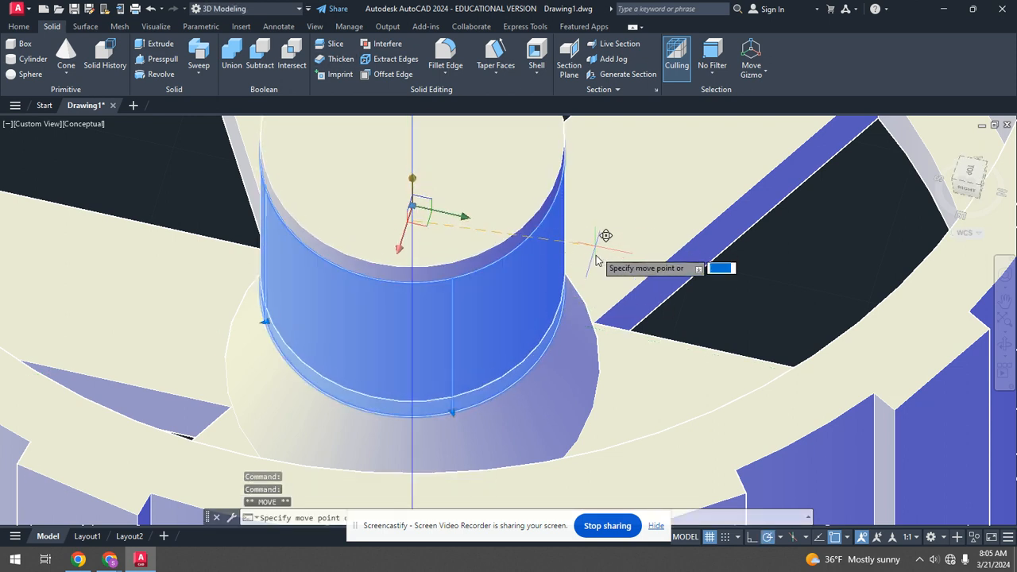
left_click(731, 299)
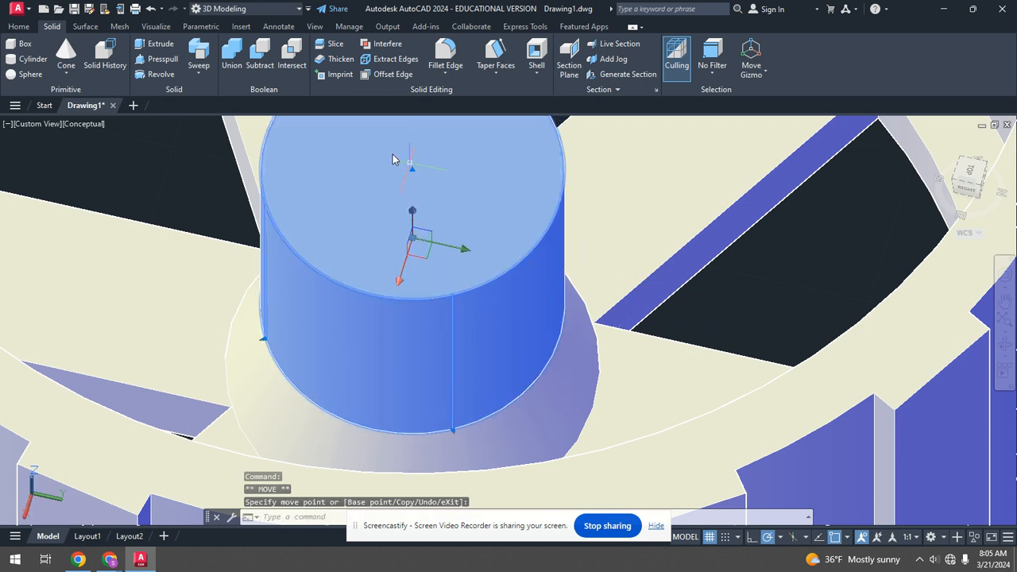
left_click(261, 65)
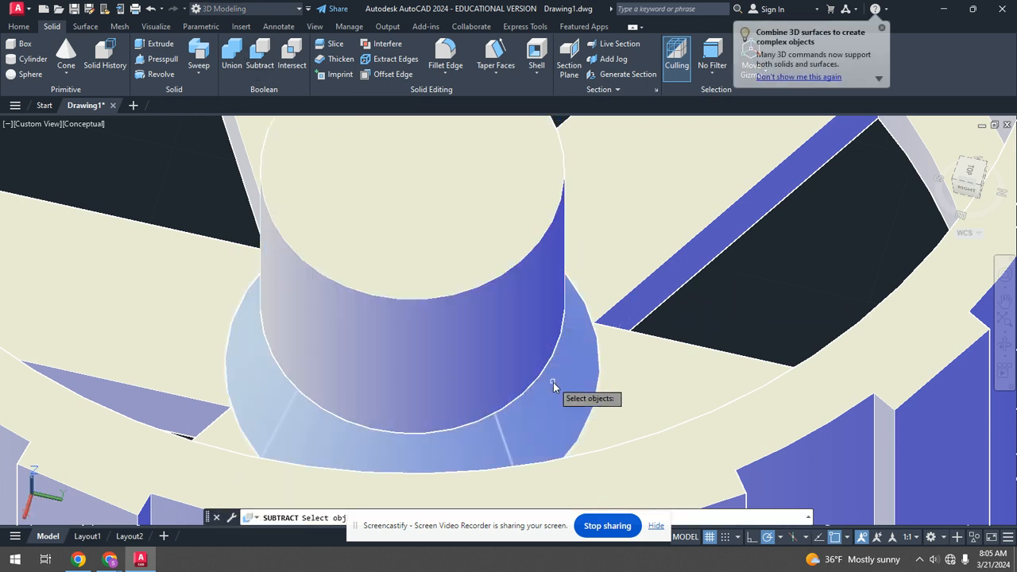
left_click(553, 383)
key("Return")
left_click(477, 280)
key("Return")
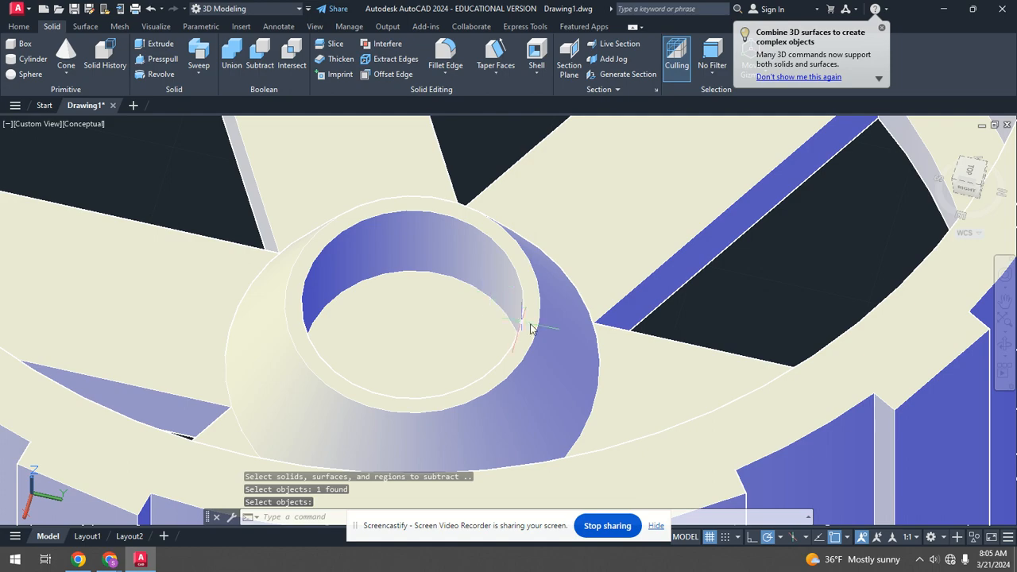
Orbit and zoom around the cup to inspect the hollowed hub and ribs.
scroll(570, 312, "down", 3)
scroll(405, 313, "up", 3)
scroll(516, 321, "down", 5)
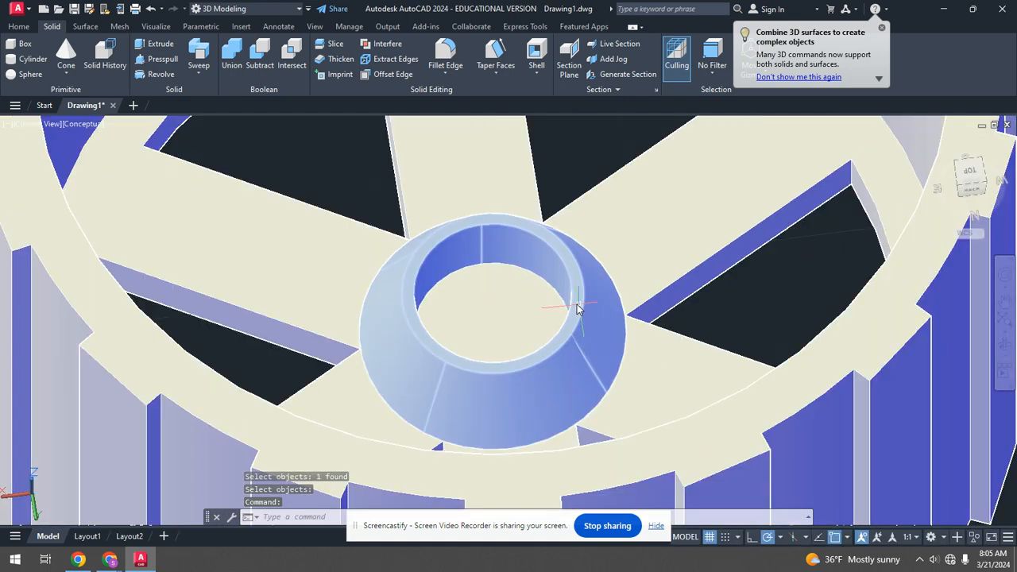
scroll(545, 270, "up", 5)
scroll(534, 256, "down", 2)
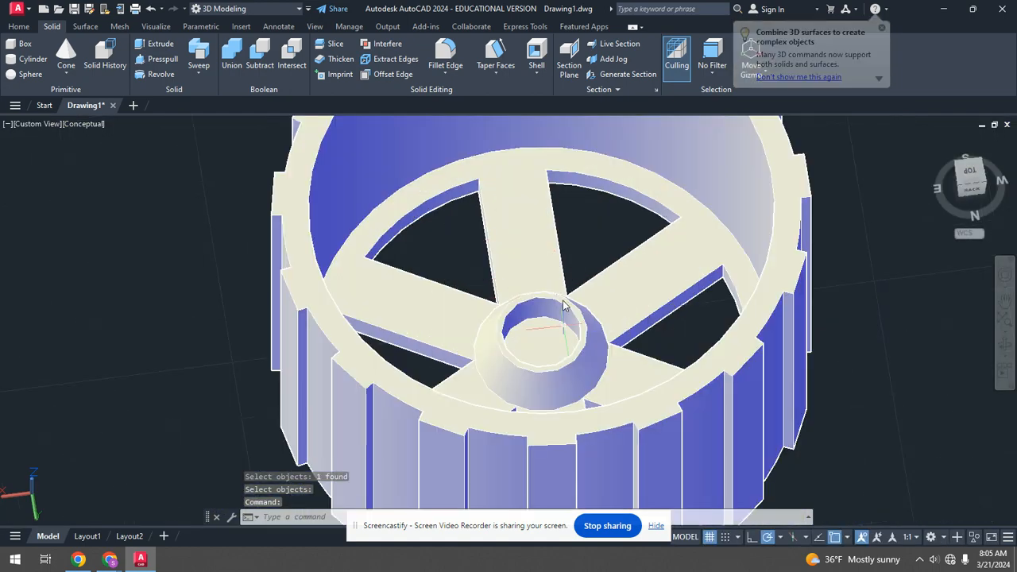
scroll(516, 302, "up", 6)
scroll(517, 302, "down", 8)
middle_click_drag(528, 306, 600, 333, "shift")
scroll(580, 314, "up", 3)
middle_click_drag(564, 294, 621, 291, "shift")
scroll(652, 203, "down", 6)
scroll(621, 290, "up", 3)
middle_click_drag(626, 230, 585, 290, "shift")
scroll(586, 290, "up", 3)
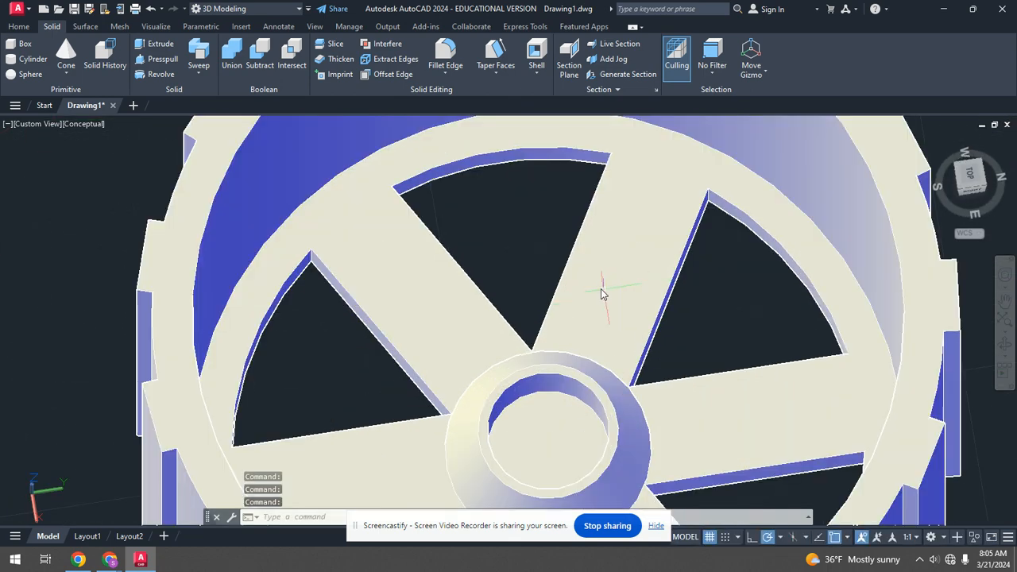
scroll(602, 294, "down", 5)
scroll(599, 288, "up", 2)
middle_click_drag(711, 343, 759, 287, "shift")
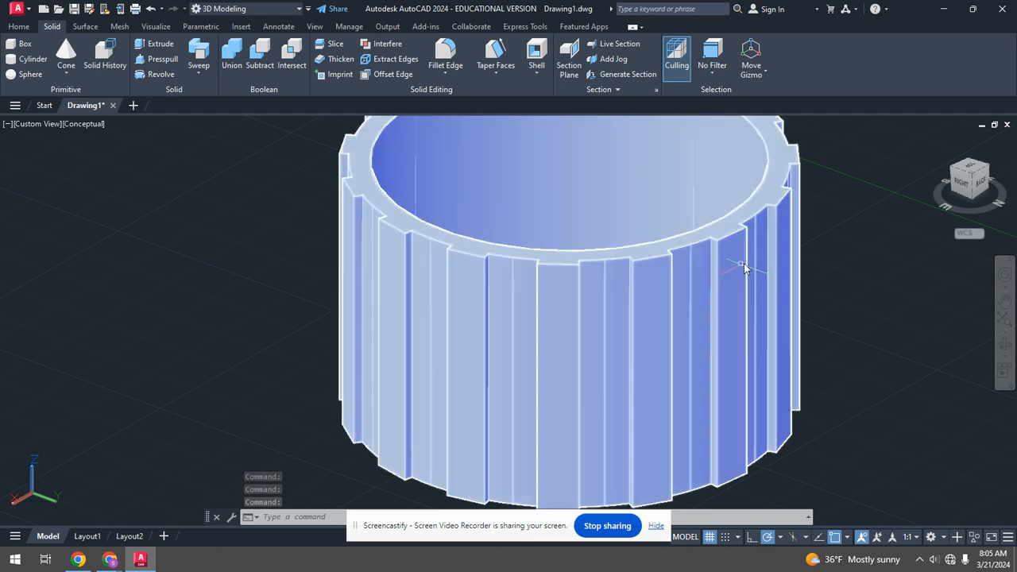
mouse_move(739, 263)
middle_mouse_down("shift")
mouse_move(699, 288)
mouse_move(740, 294)
mouse_move(744, 276)
middle_mouse_up("shift")
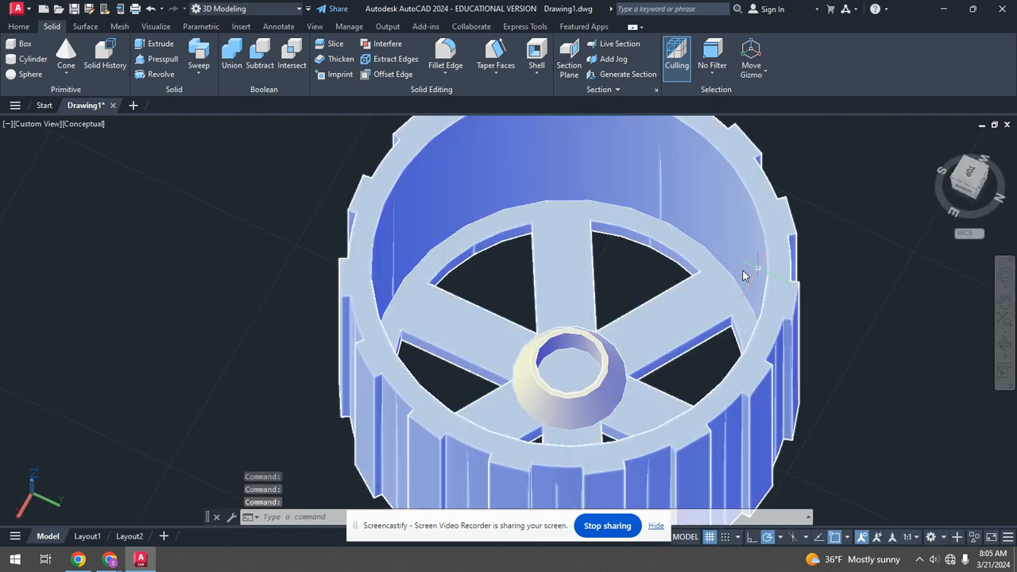
Union the hollowed hub cone with the cup into one solid.
left_click(231, 52)
left_click(555, 334)
left_click(560, 297)
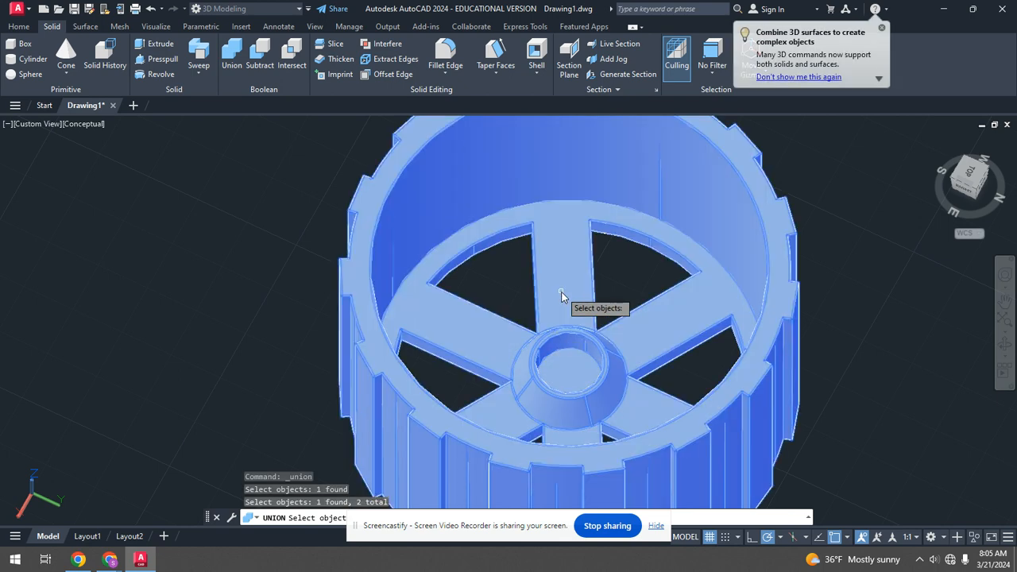
key("Return")
left_click(559, 314)
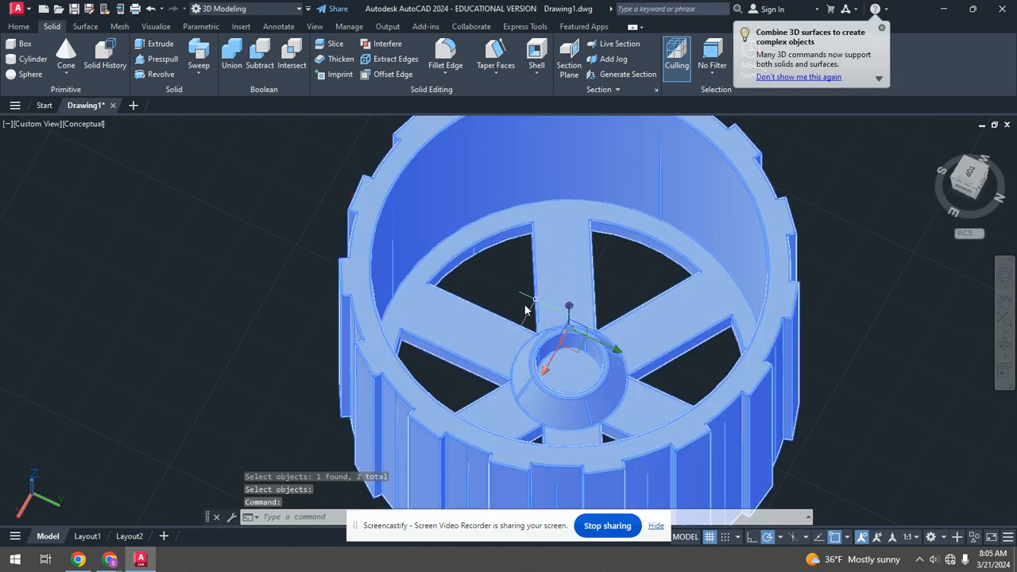
Start exporting the model with the Lithography (*.stl) file type, then cancel the export.
scroll(534, 310, "down", 3)
middle_click_drag(534, 310, 494, 277, "shift")
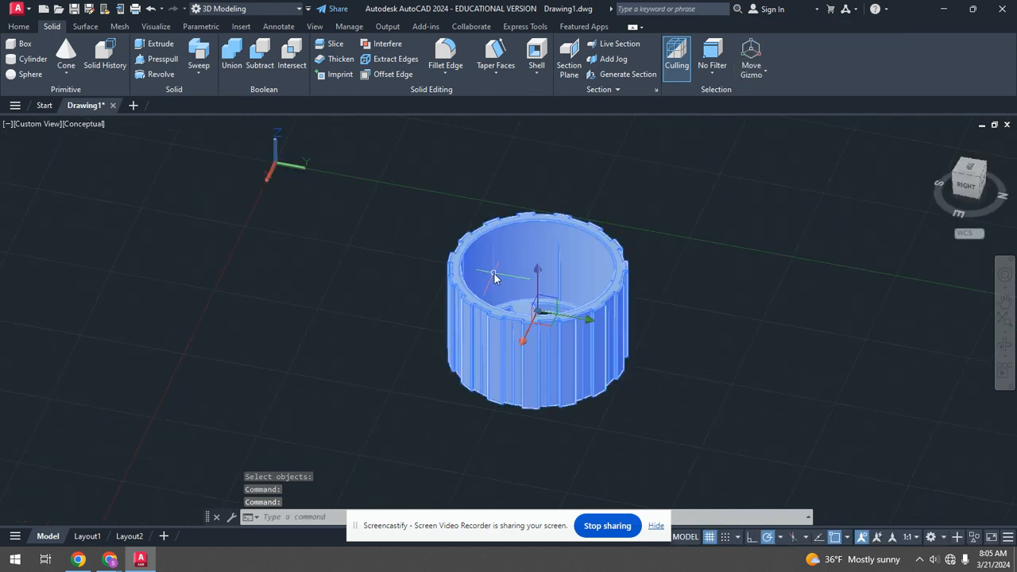
left_click(17, 10)
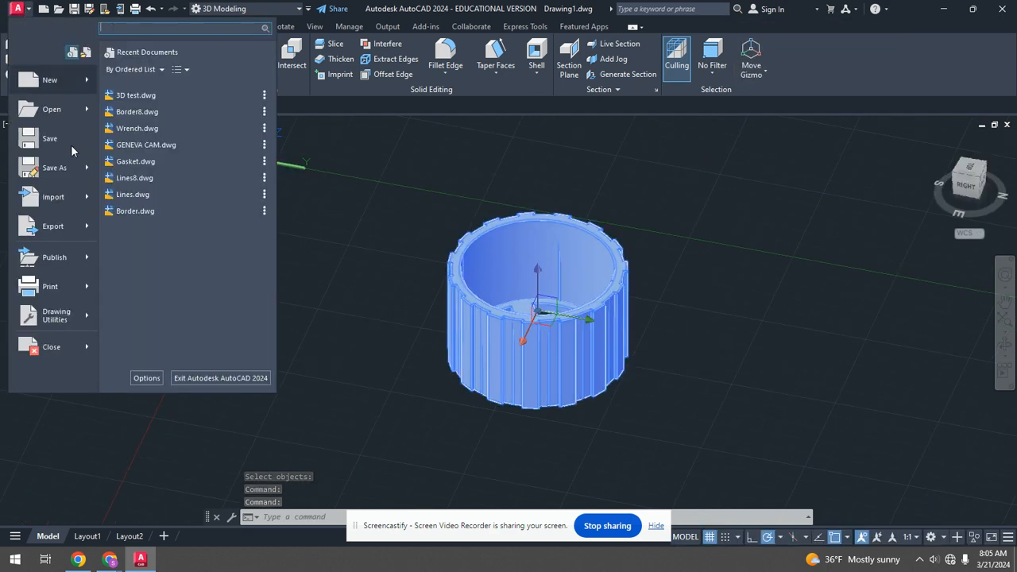
mouse_move(68, 235)
left_click(183, 282)
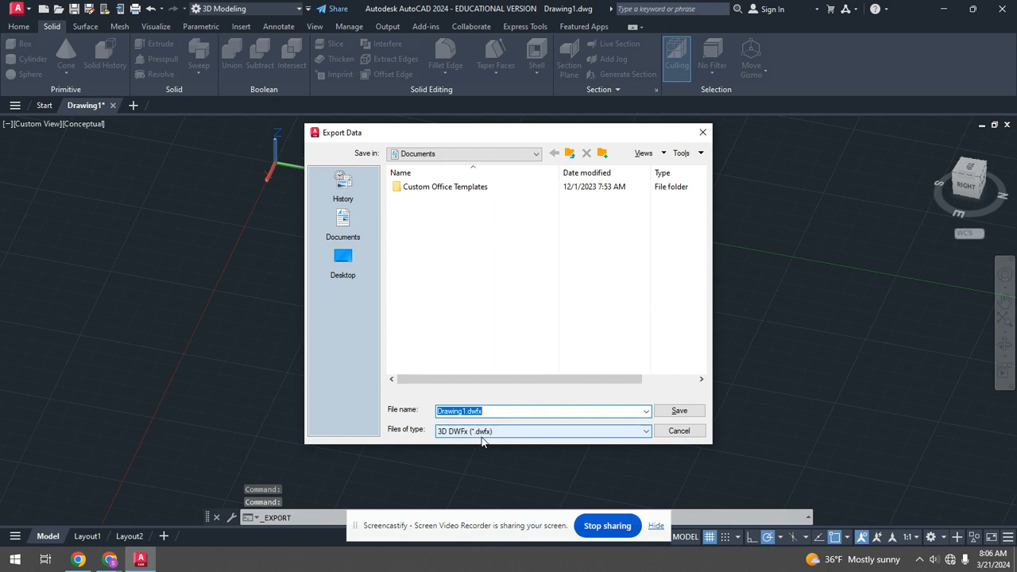
left_click(435, 431)
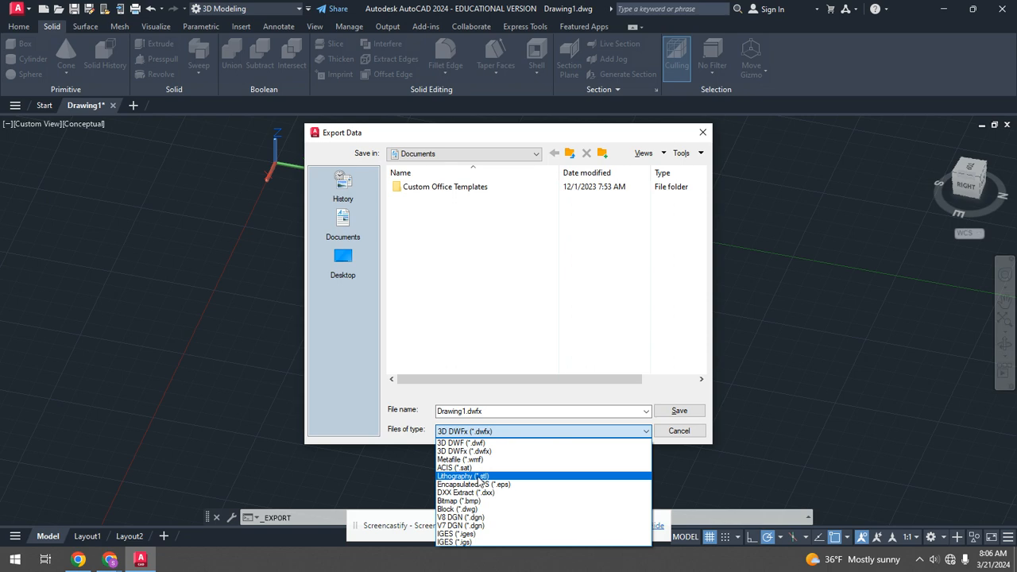
left_click(481, 477)
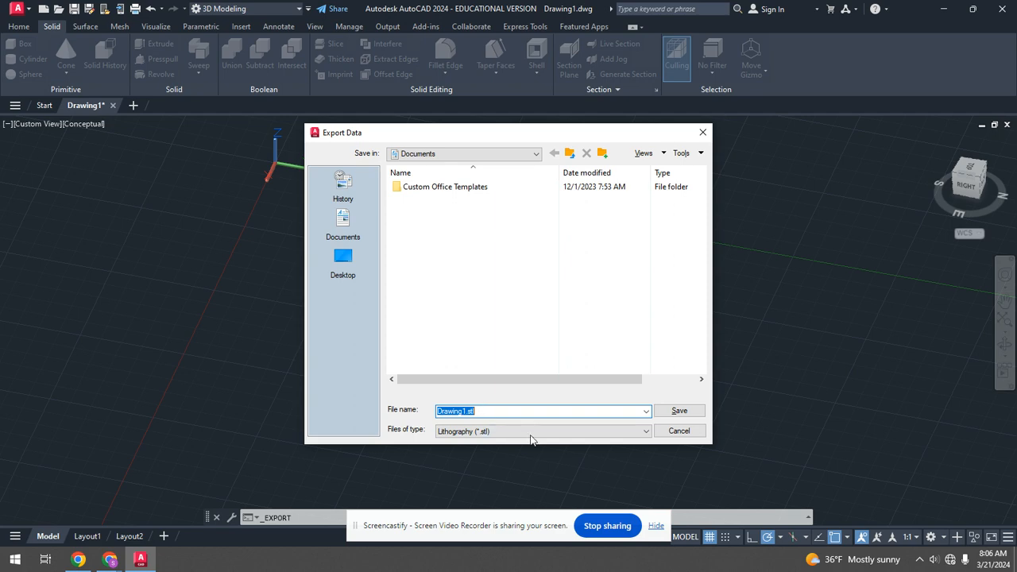
left_click(680, 431)
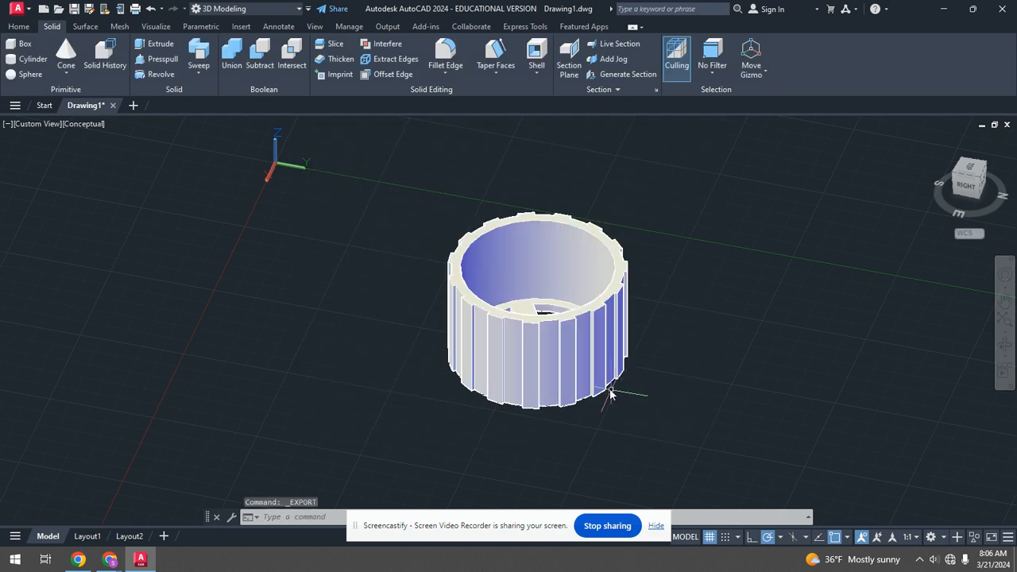